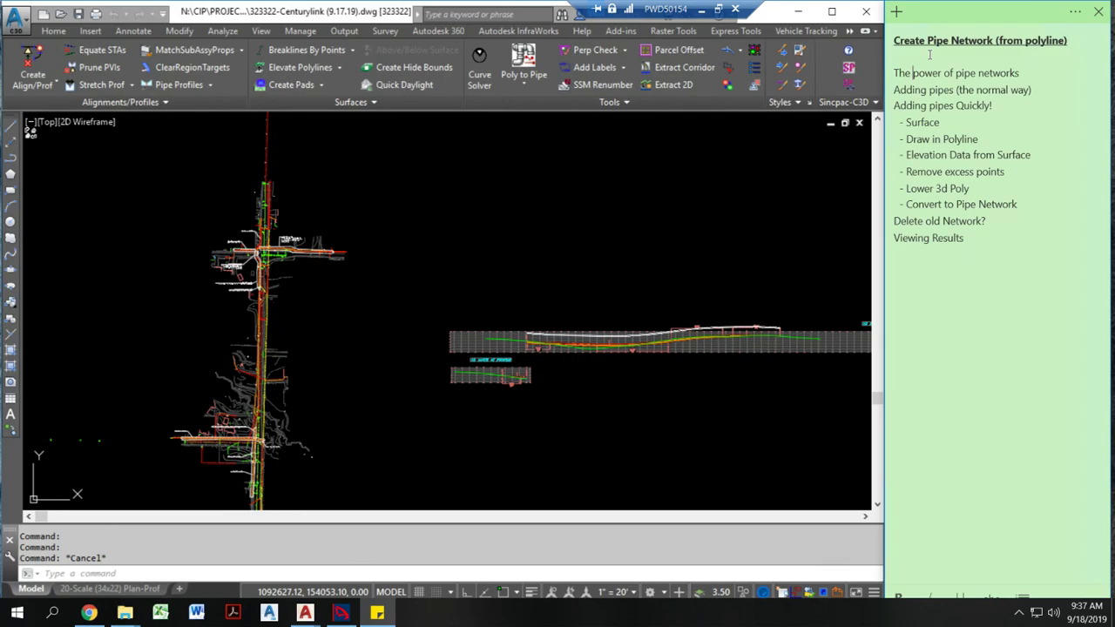
Step: Examine the proposed telecom pipe network along the road in plan, including one of its 8 in. PVC pipes near the creek crossing
middle_drag(311, 331, 383, 295)
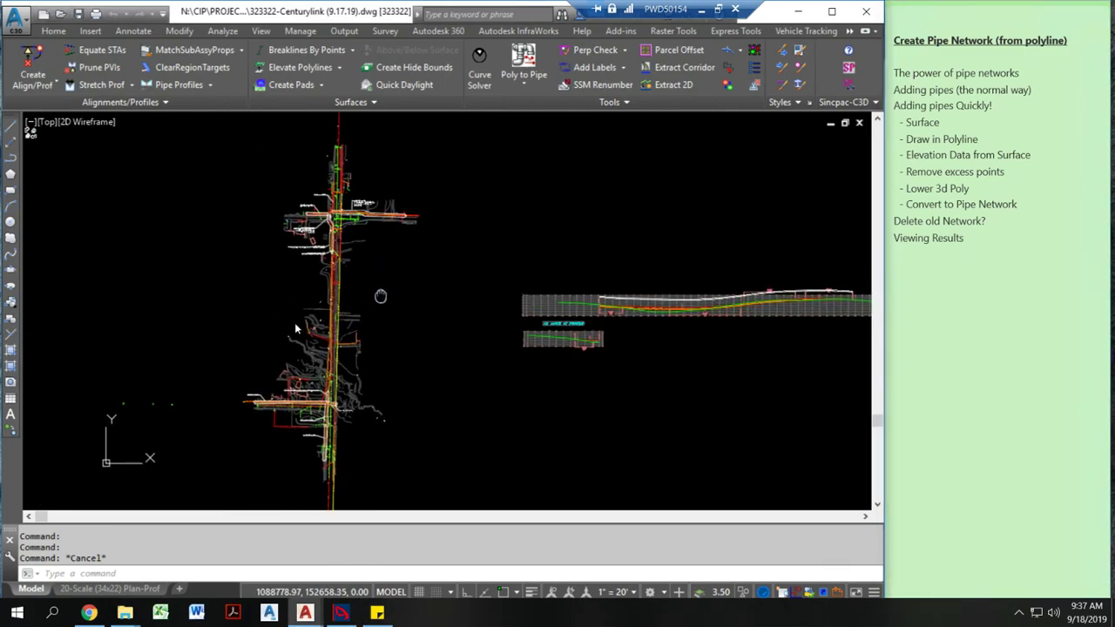
scroll(322, 316, up, 5)
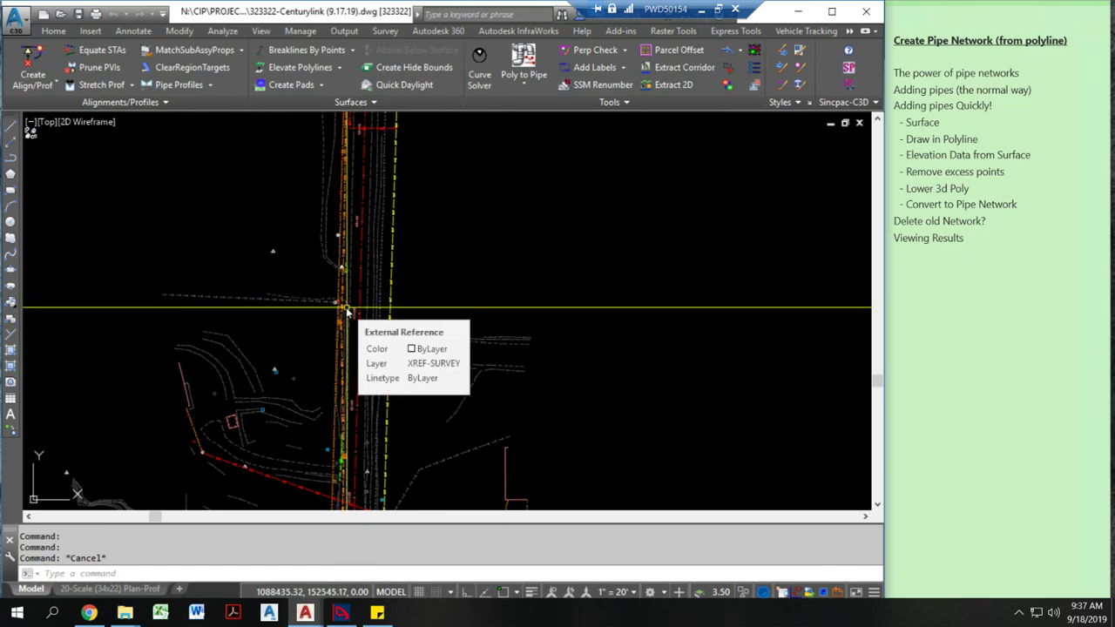
scroll(345, 307, down, 4)
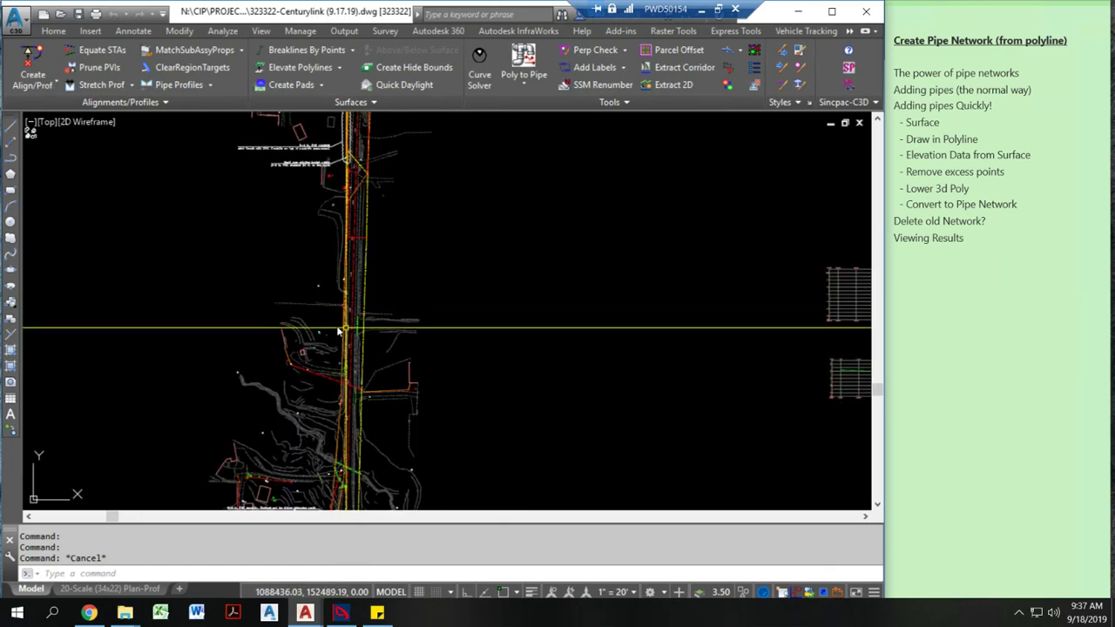
scroll(338, 324, up, 4)
scroll(372, 359, down, 3)
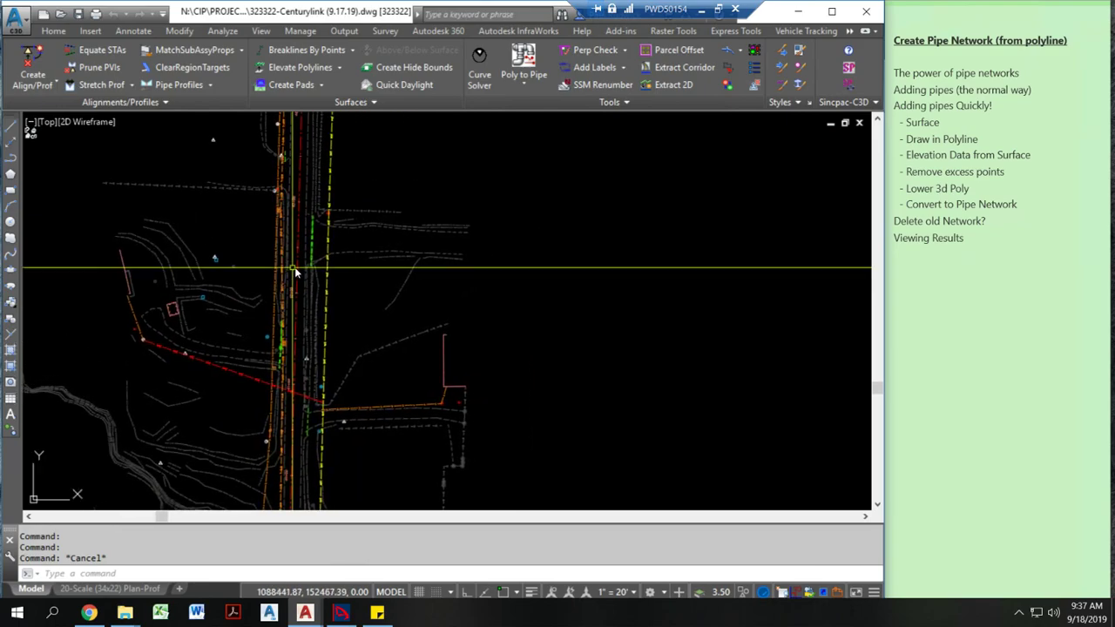
scroll(340, 409, up, 5)
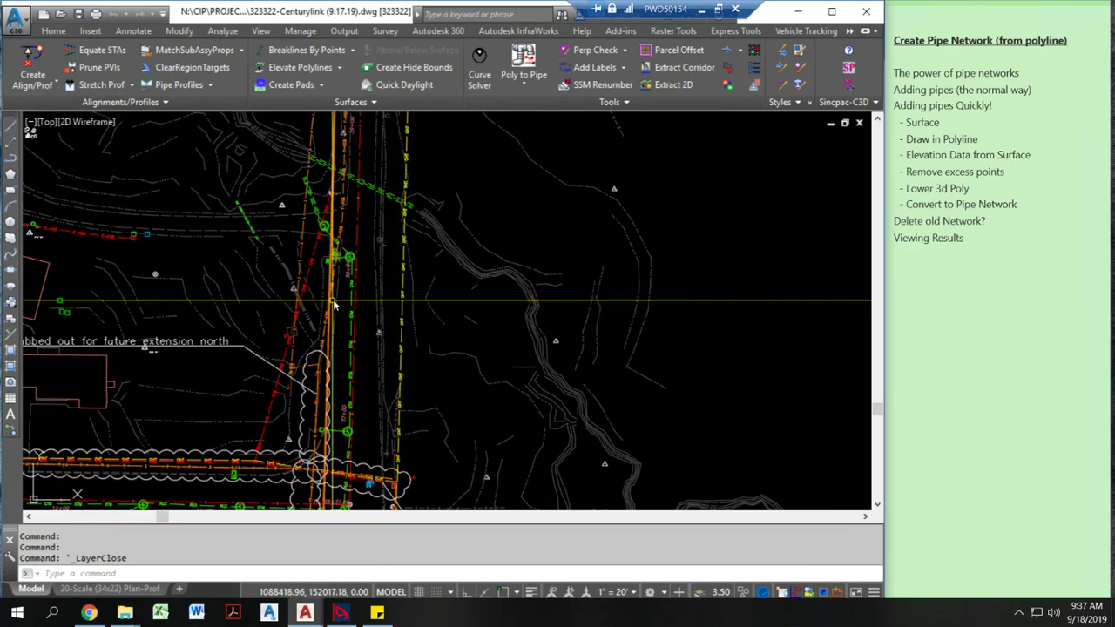
click(396, 290)
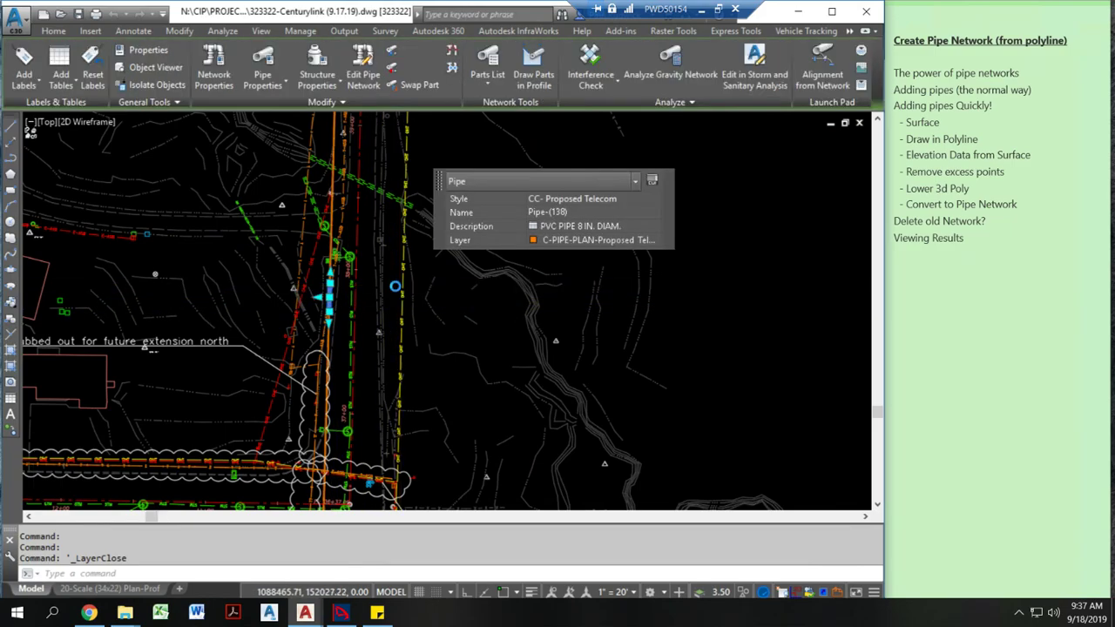
scroll(397, 290, down, 8)
middle_drag(293, 437, 289, 444)
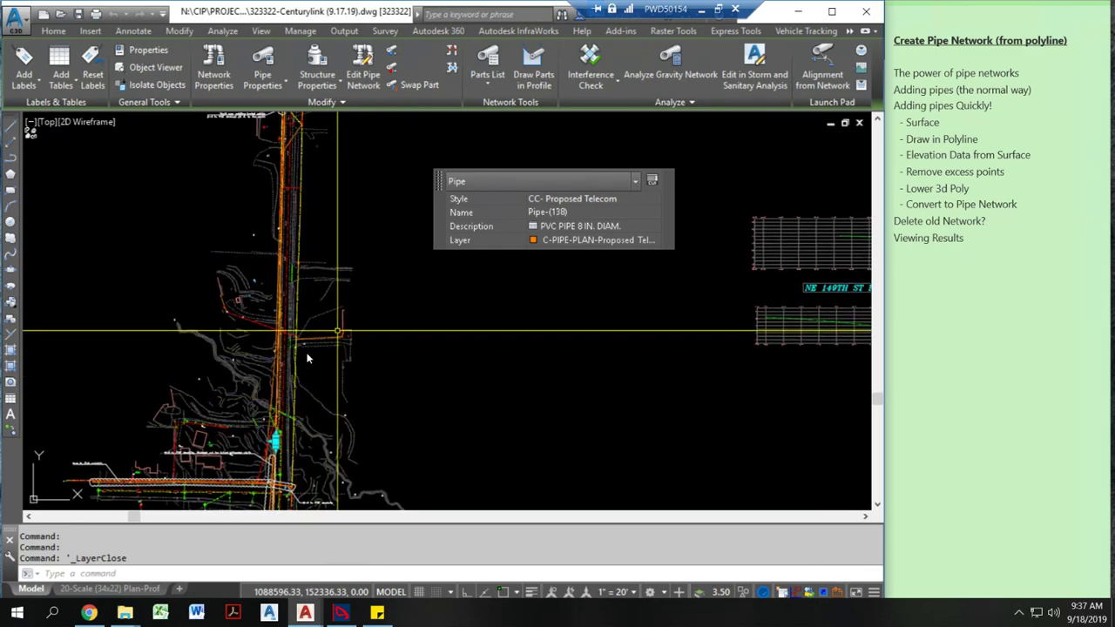
scroll(273, 430, up, 4)
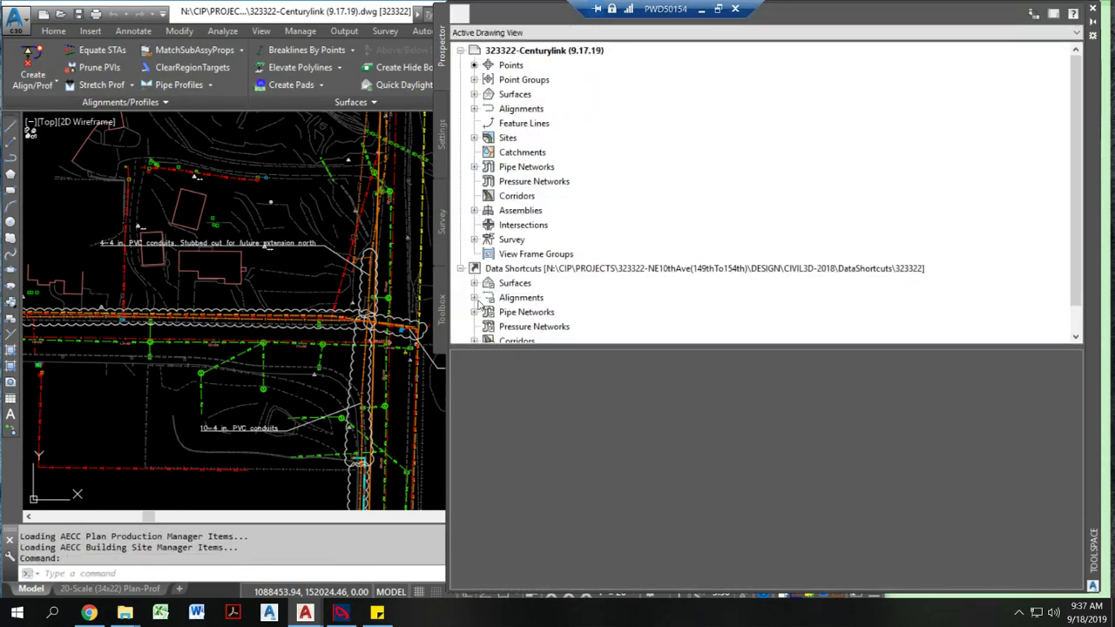
Step: Create a reference to the Proposed Sanitary pipe network from the utilities data shortcuts, using the CC- Proposed CRWWD Sanitary (2018) parts list
click(474, 312)
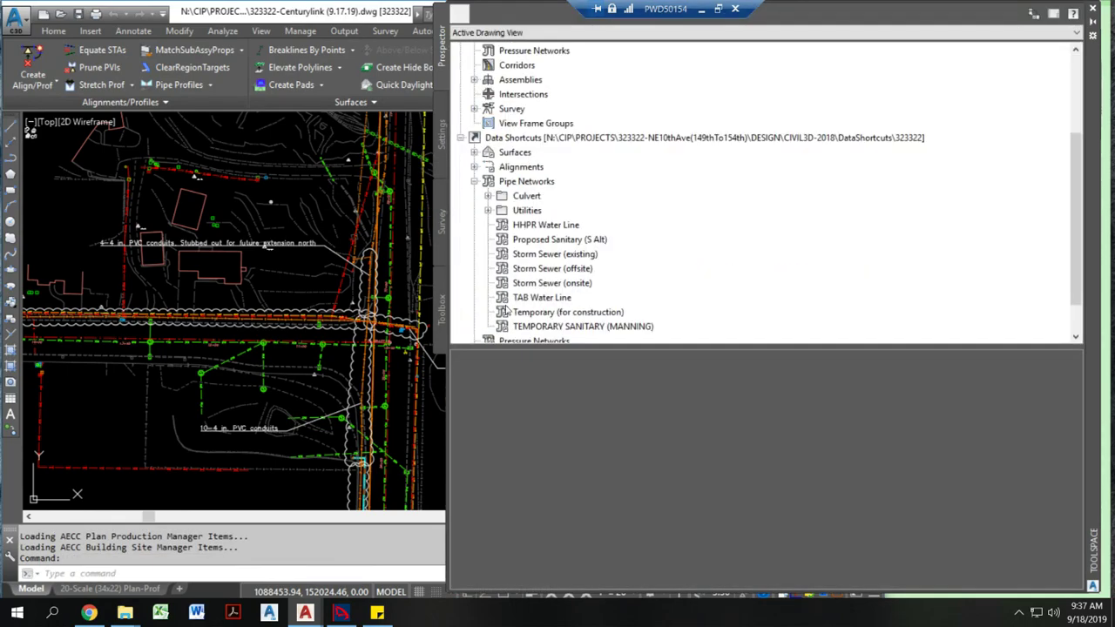
click(488, 211)
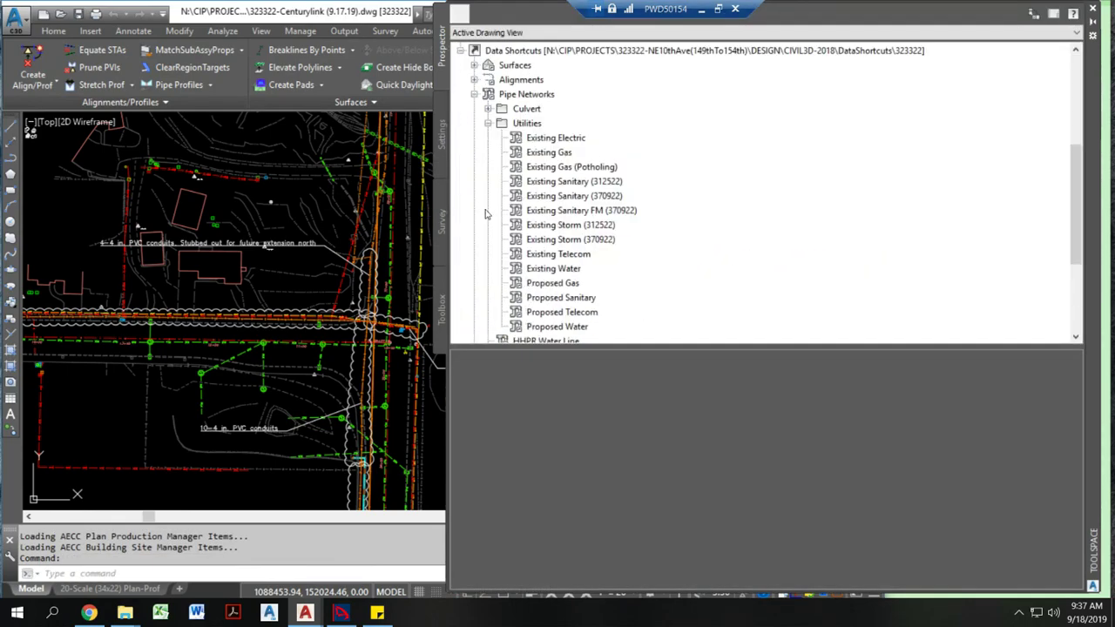
right_click(557, 305)
click(600, 311)
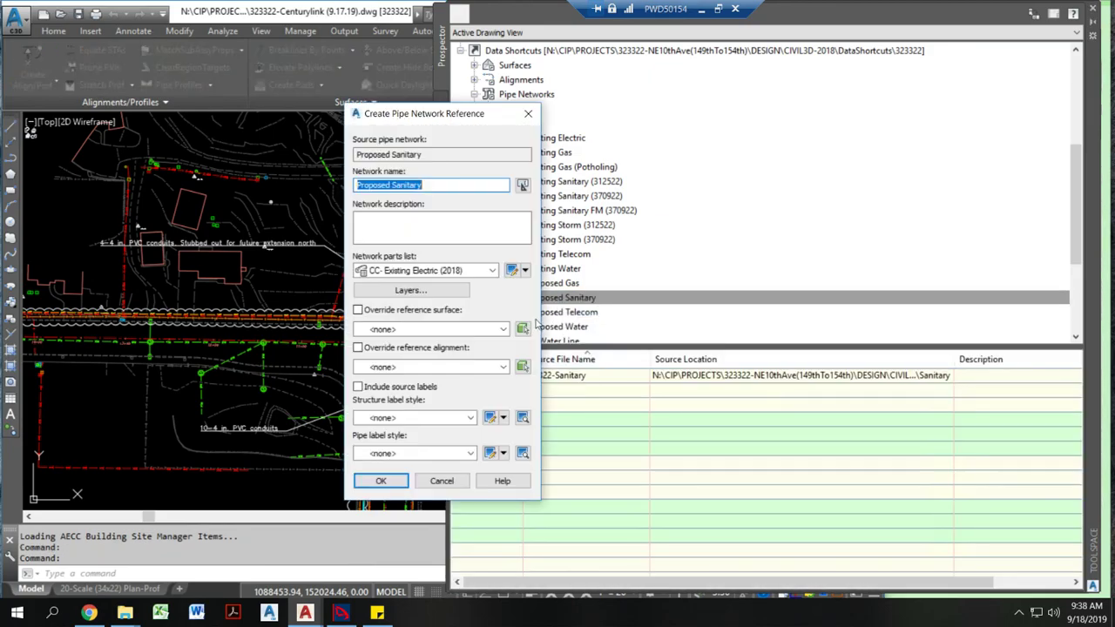
click(464, 272)
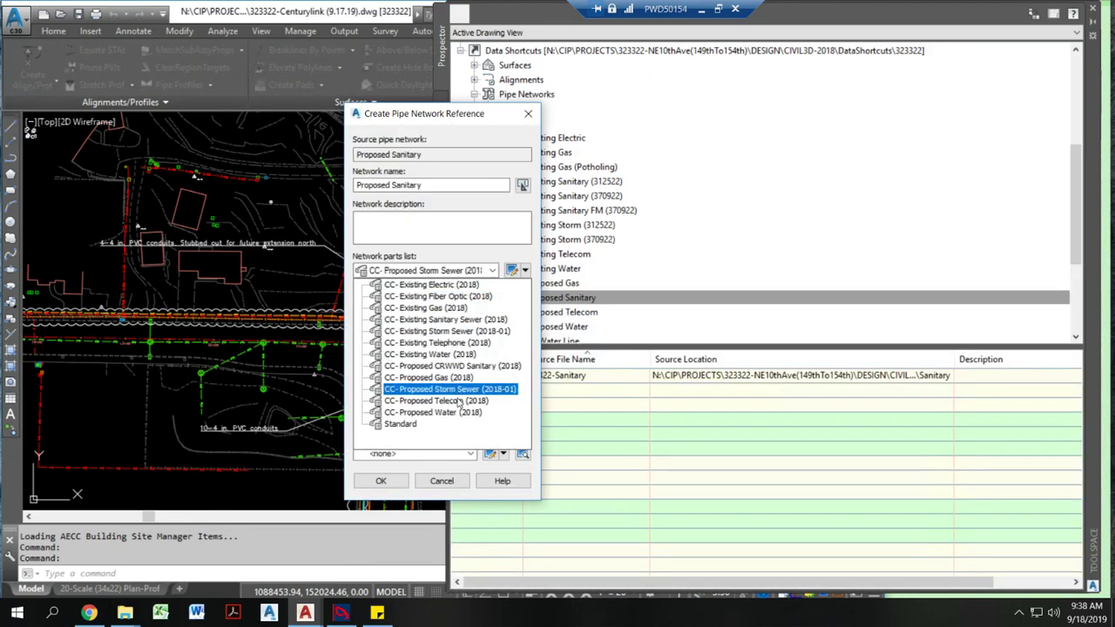
click(451, 366)
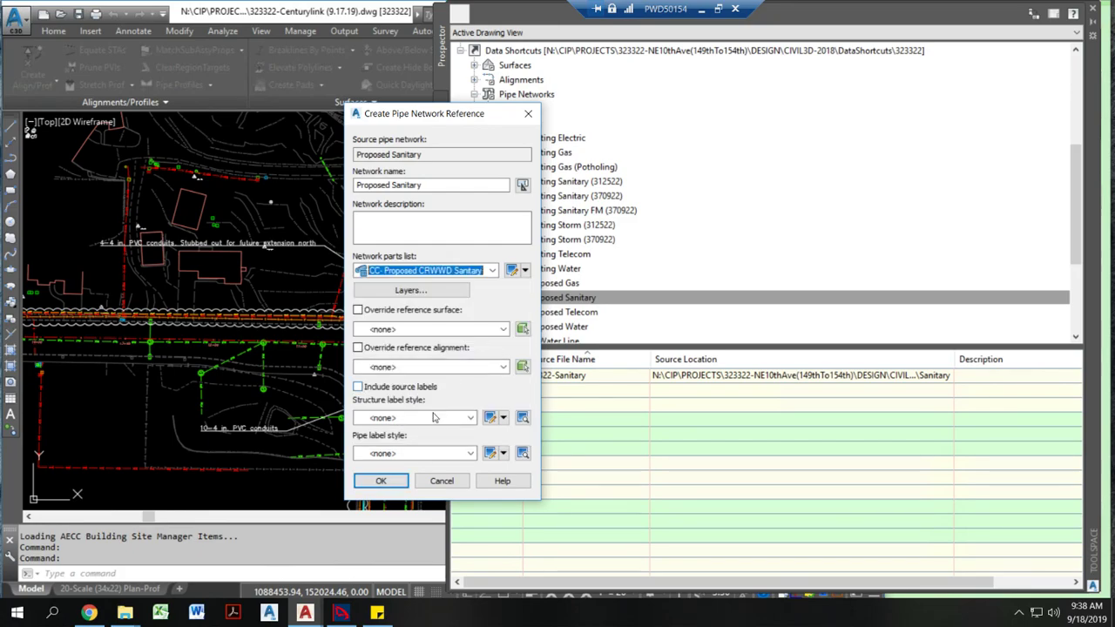
click(381, 480)
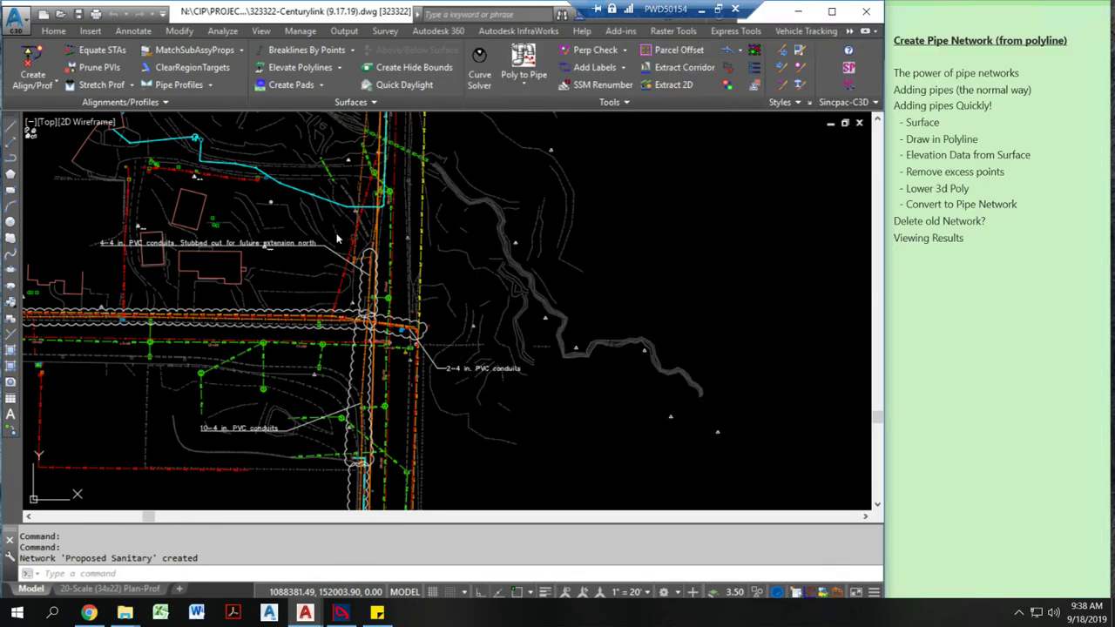
Step: Inspect the crossing of the proposed telecom pipe and the 2 in. sanitary pipe near station 38+00 in the Object Viewer
scroll(335, 275, up, 5)
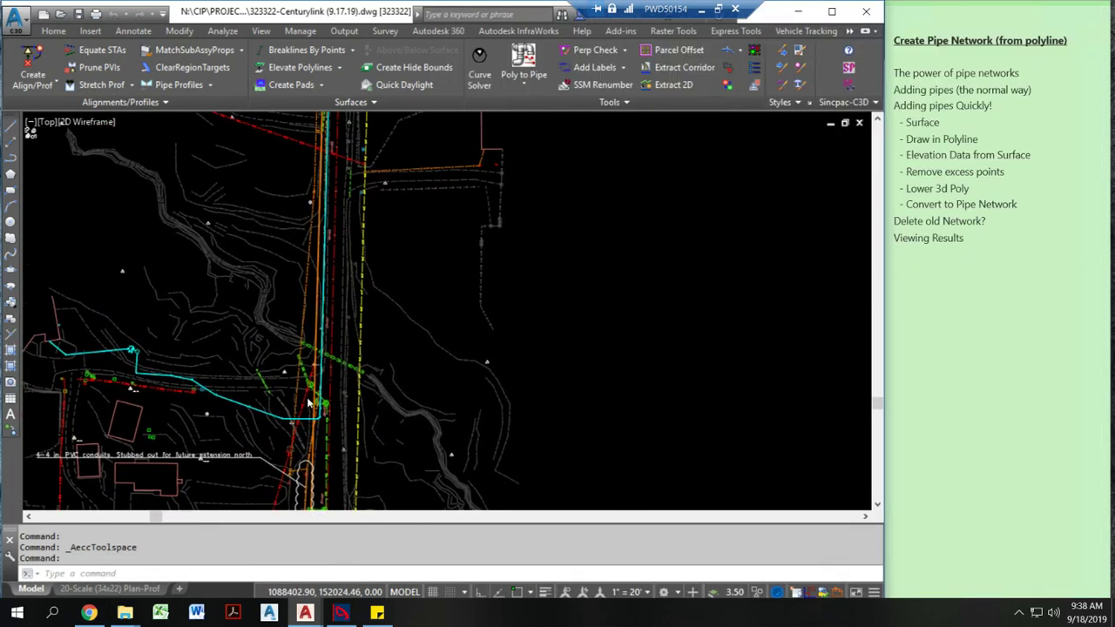
middle_drag(319, 455, 359, 353)
scroll(359, 353, up, 3)
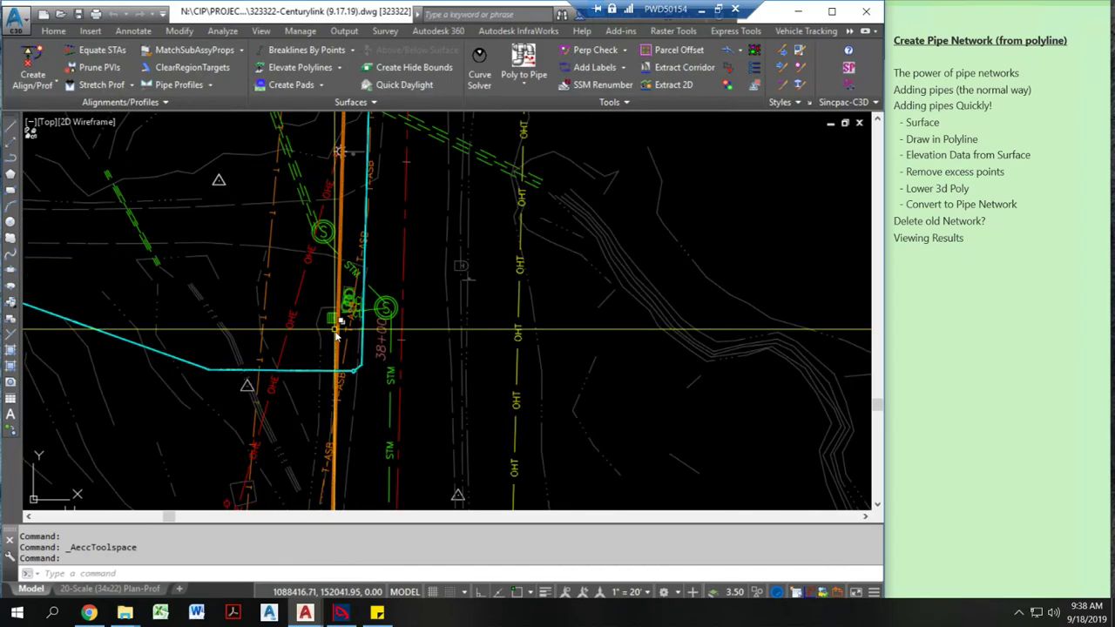
click(345, 352)
scroll(346, 351, up, 4)
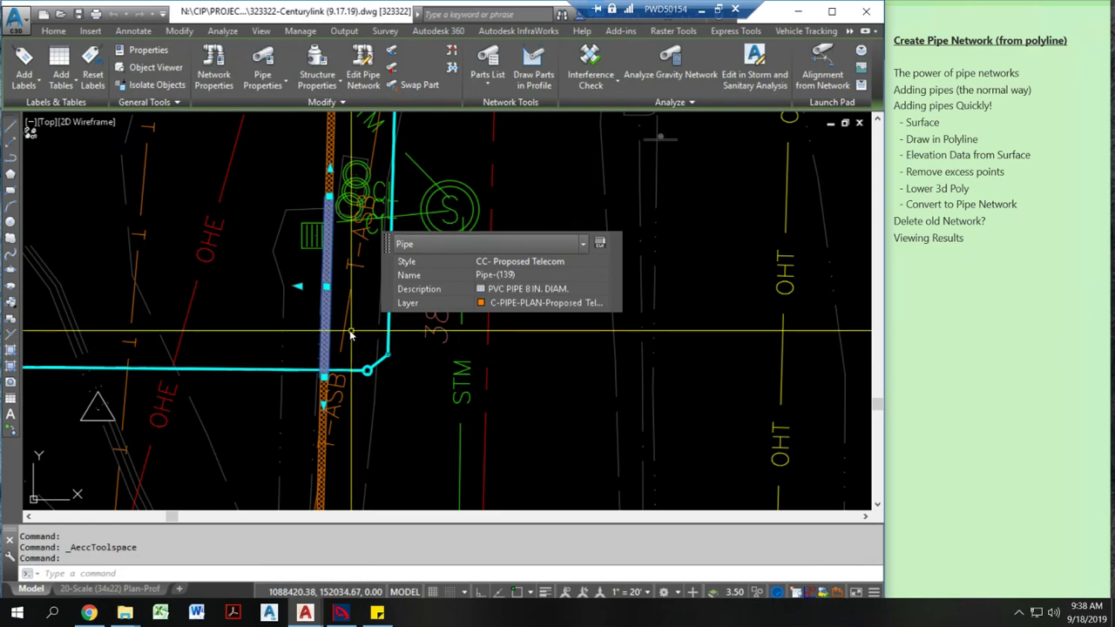
key(Escape)
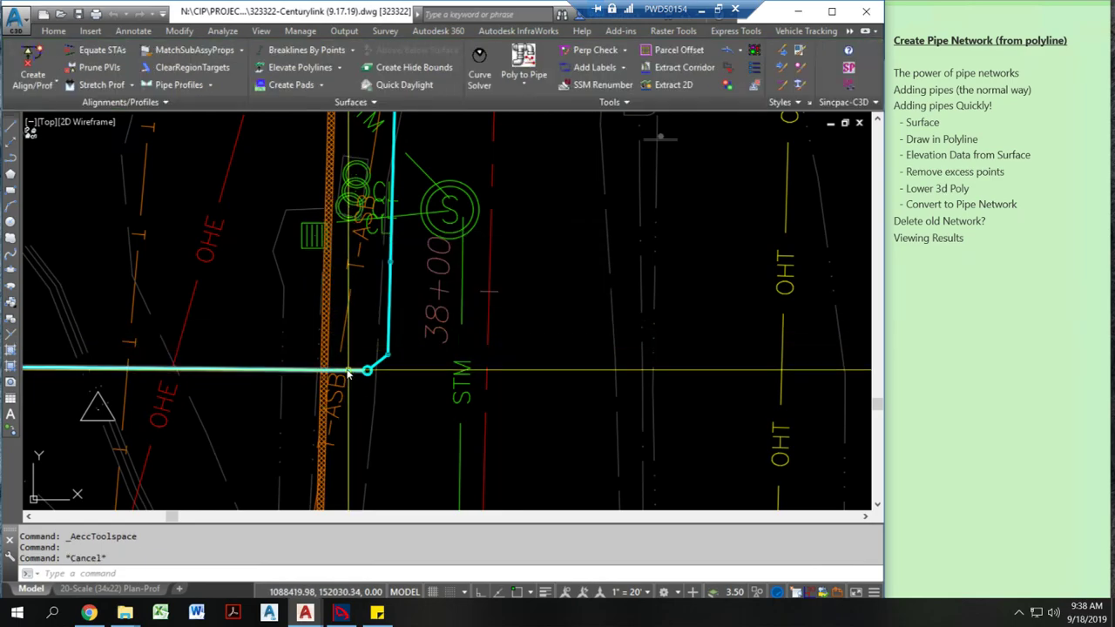
click(347, 371)
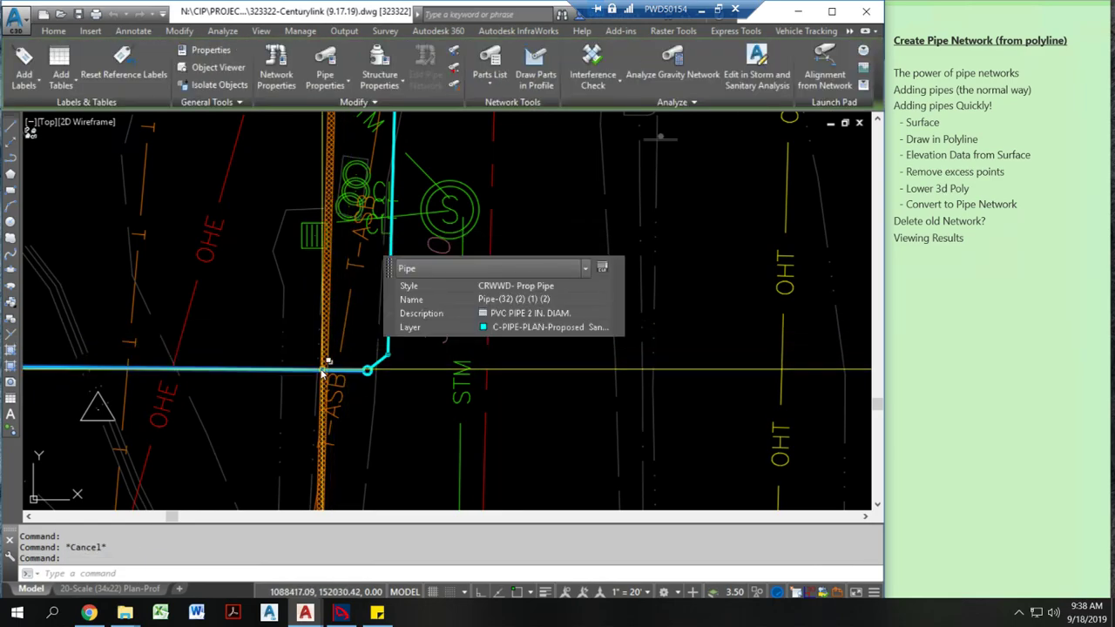
click(324, 367)
right_click(338, 366)
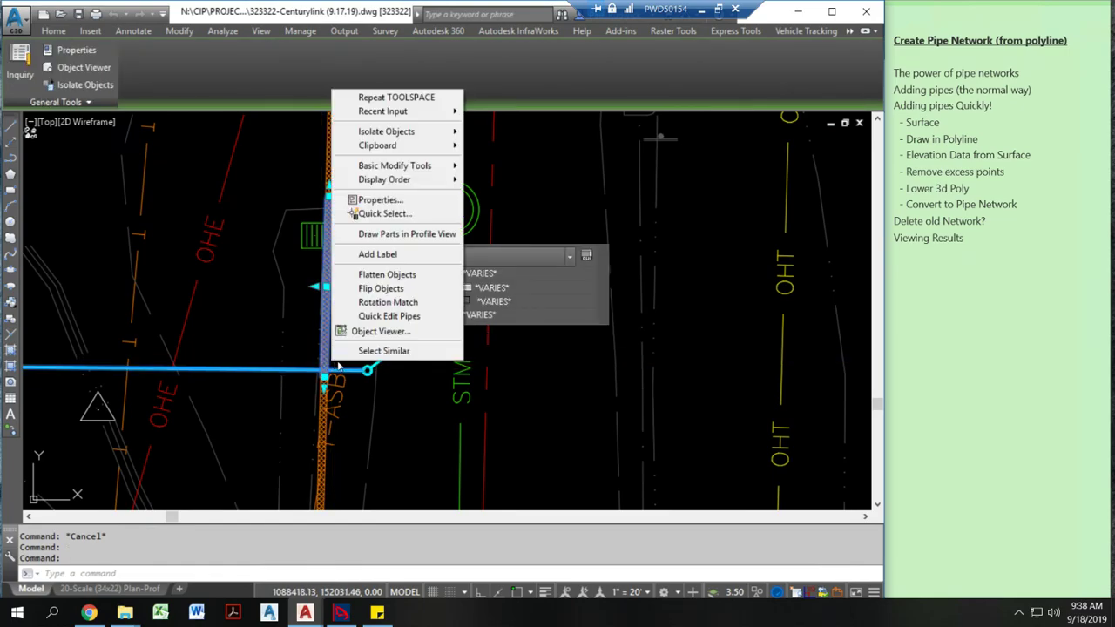
click(387, 336)
drag(364, 428, 528, 242)
key(Escape)
Step: Examine the proposed pipes in the road profile view, and highlight the "Adding pipes (the normal way)" line in the sticky note
scroll(483, 268, down, 8)
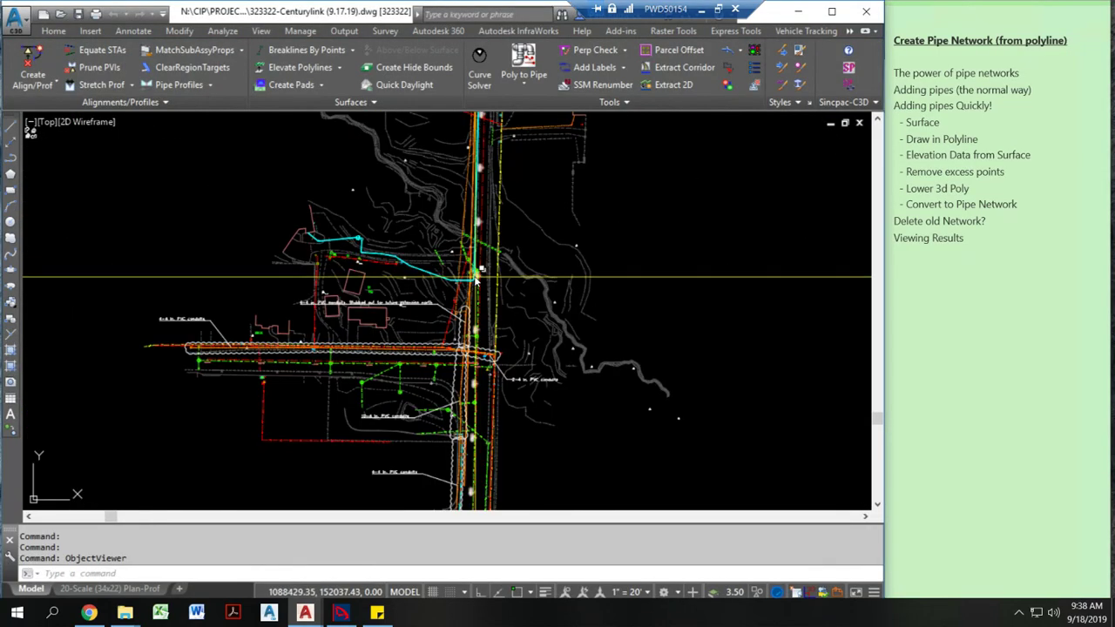
middle_drag(532, 237, 165, 385)
scroll(294, 339, down, 4)
scroll(675, 264, up, 8)
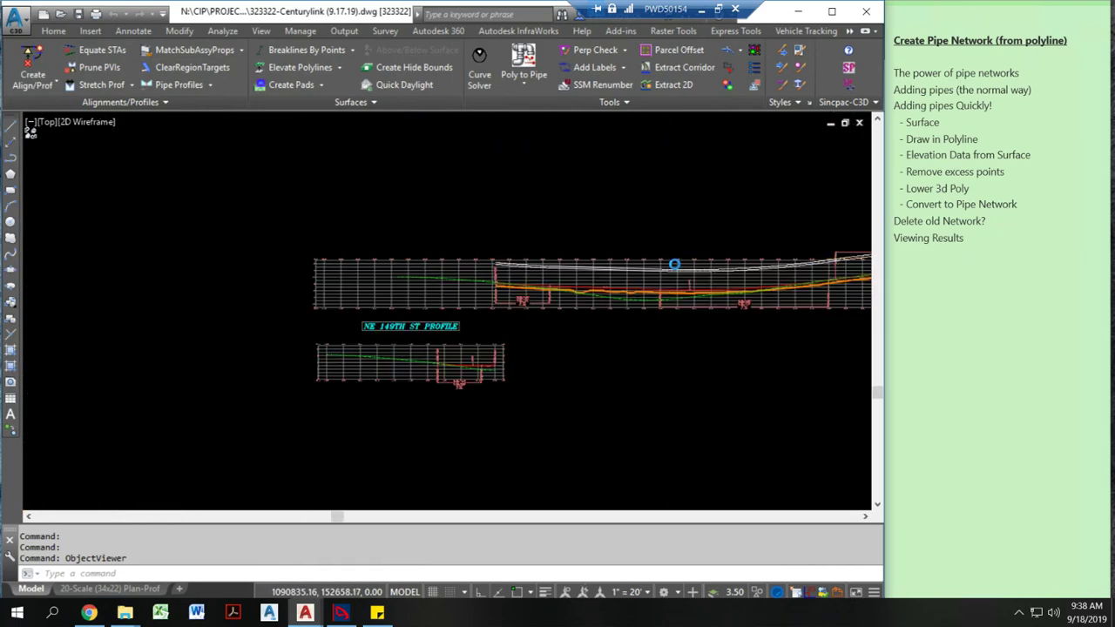
scroll(481, 257, down, 4)
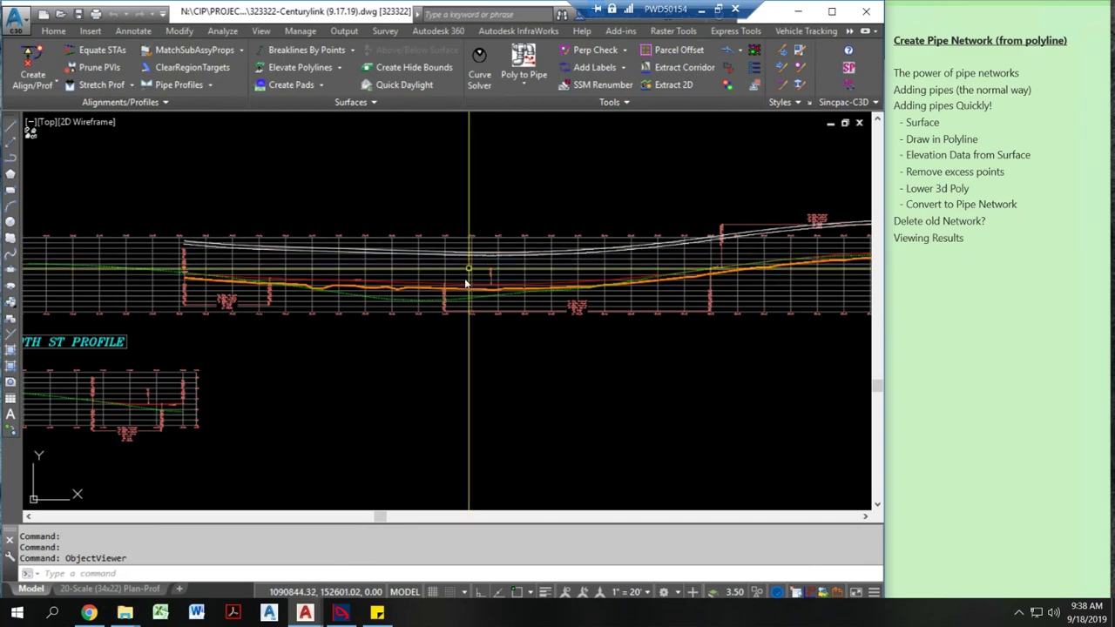
scroll(462, 280, up, 2)
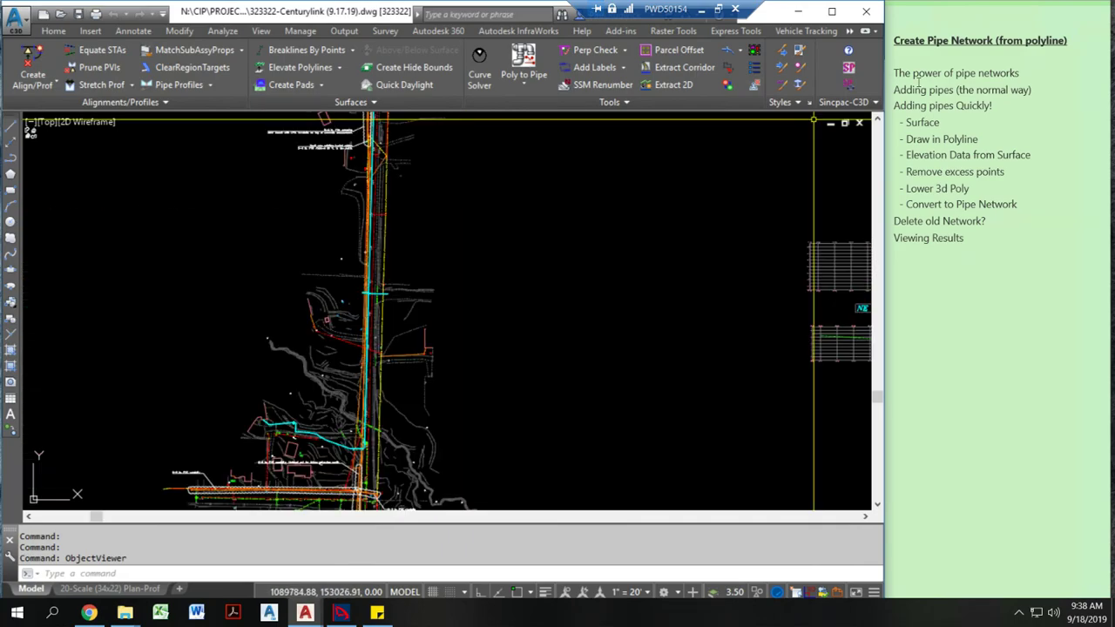
click(944, 90)
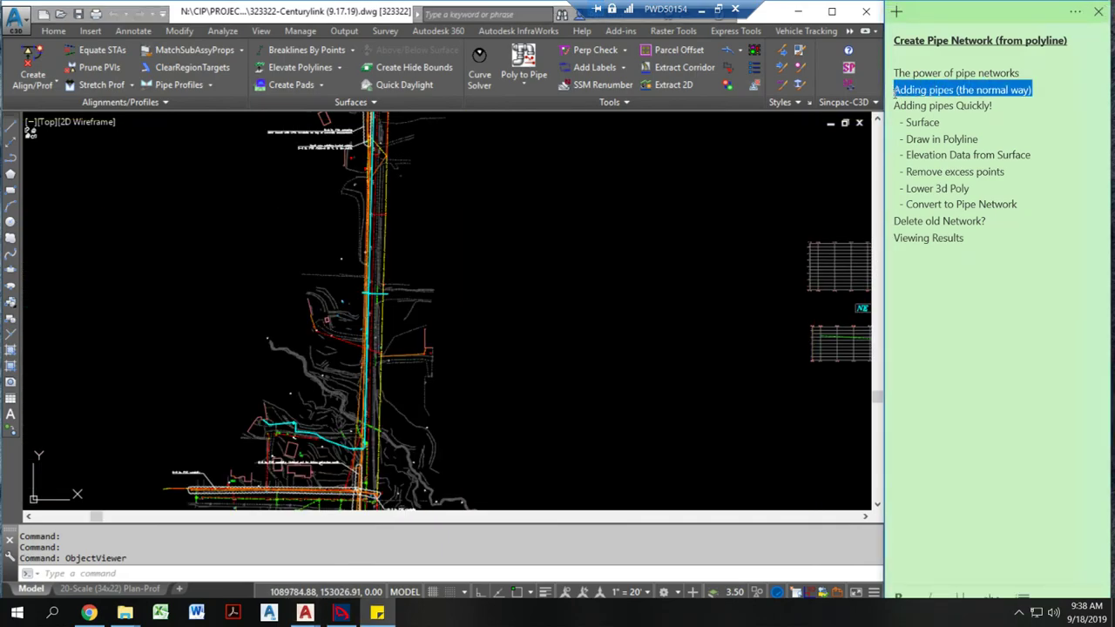
Step: Open the Proposed Telecom network for layout editing from its pipe near station 41+00
scroll(382, 353, up, 6)
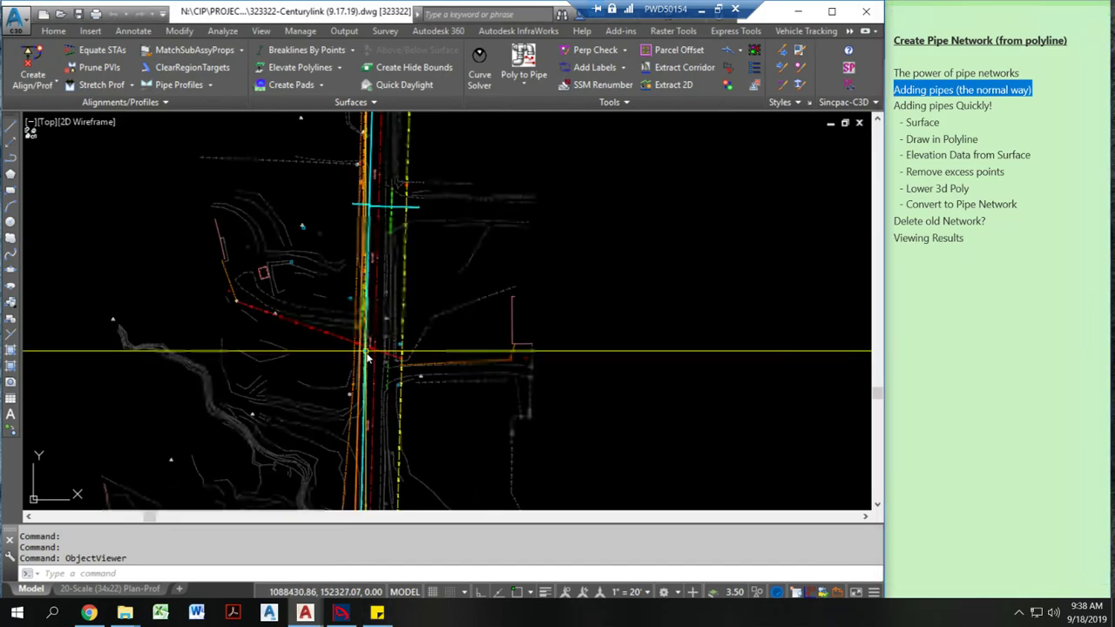
scroll(360, 351, up, 4)
key(Escape)
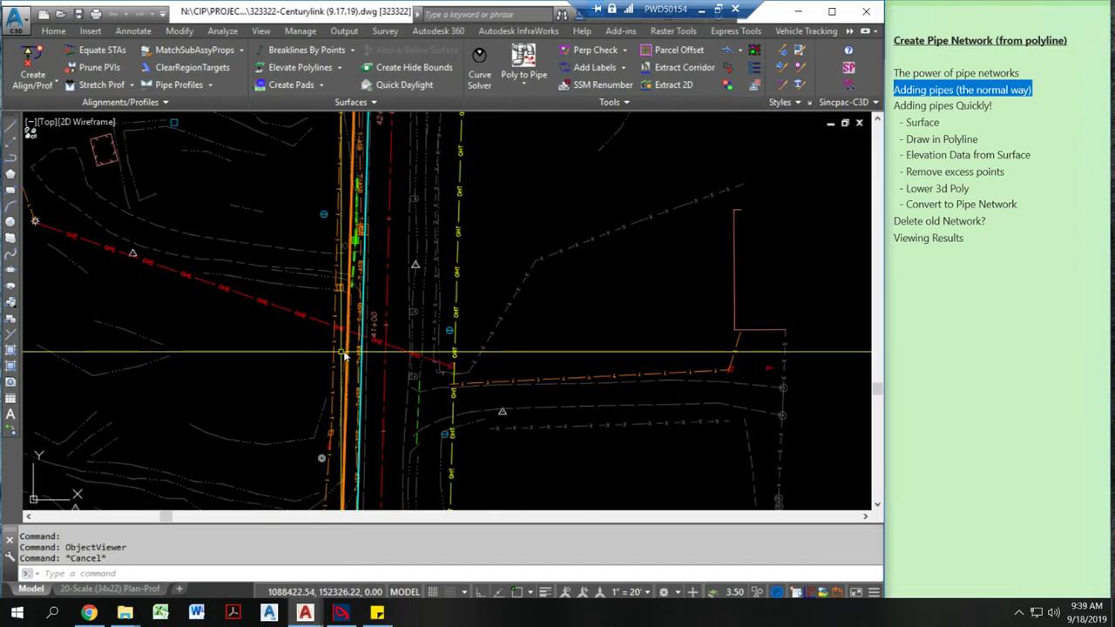
click(345, 364)
right_click(345, 366)
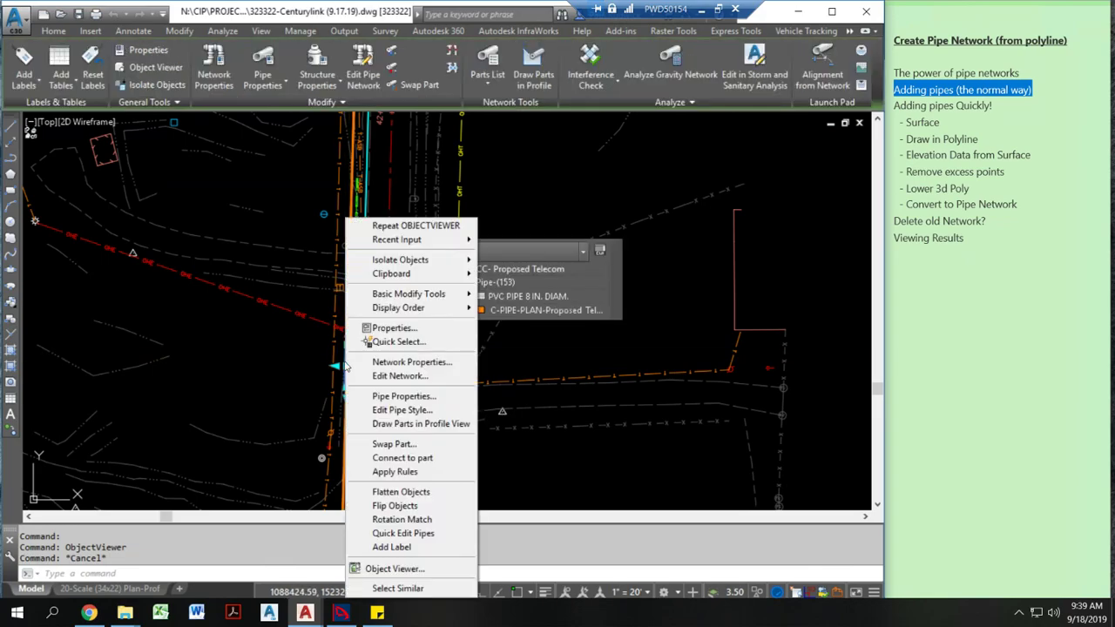
click(424, 376)
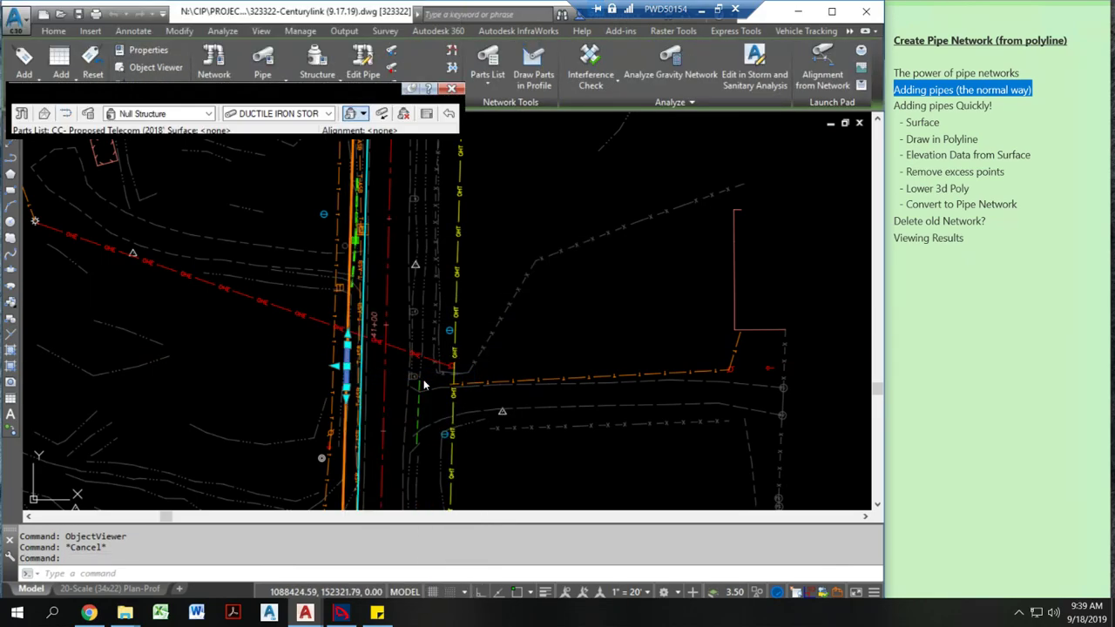
Step: Choose PVC PIPE 4 IN. DIAM. as the pipe part for the new telecom pipes, with Null Structure as the structure
click(200, 111)
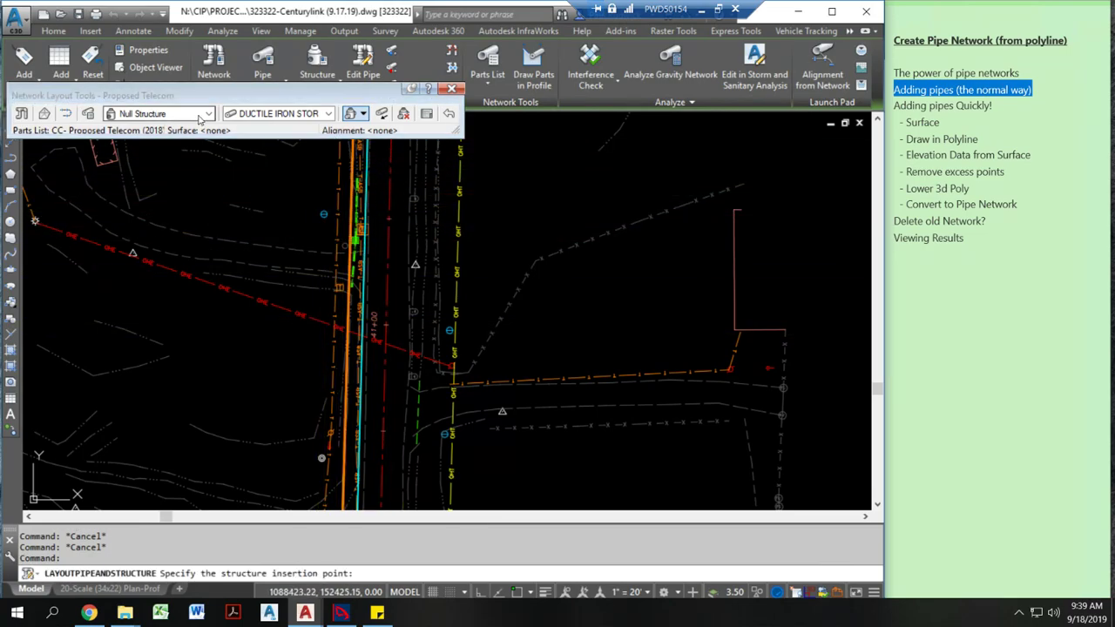
click(200, 116)
click(262, 114)
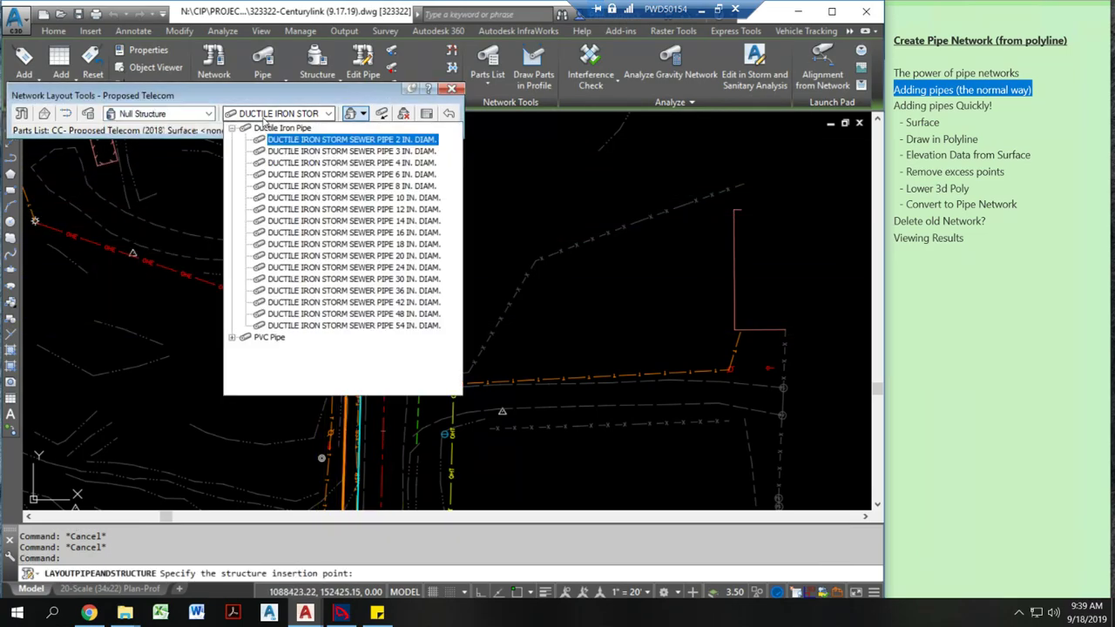
click(231, 338)
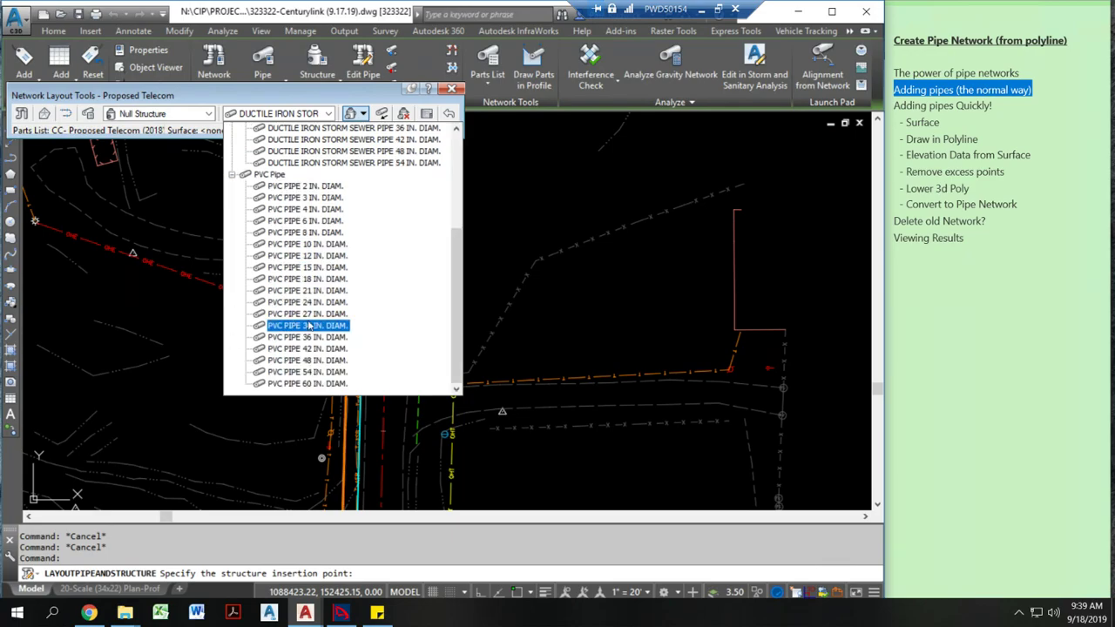
click(305, 209)
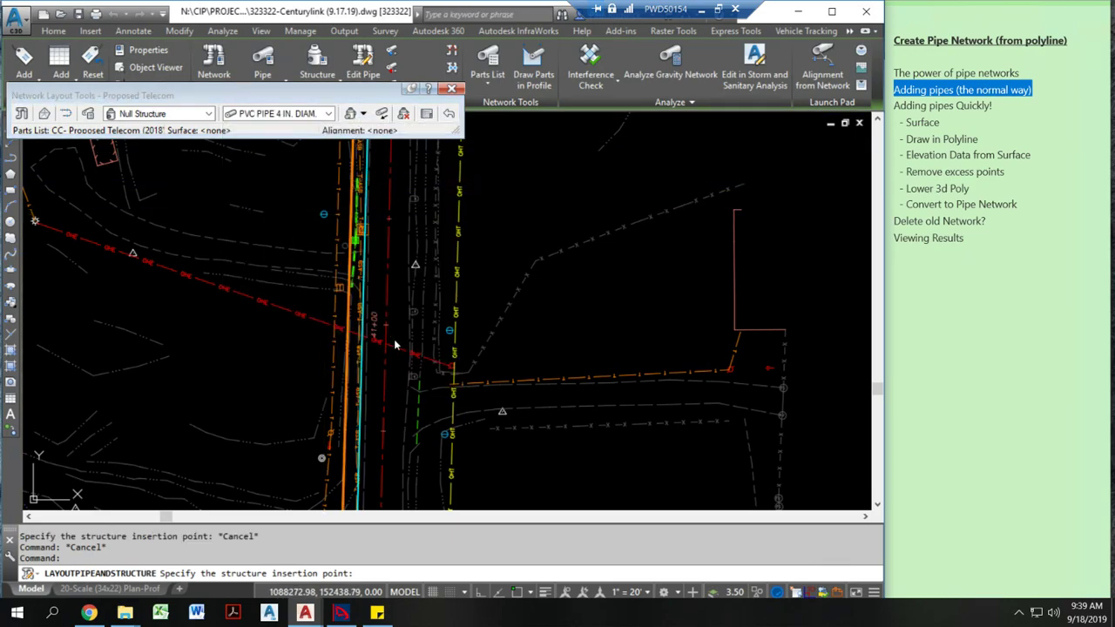
Step: Lay out three connected zigzag pipes from the telecom main near station 41+00 eastward across the road centerline
scroll(394, 345, up, 3)
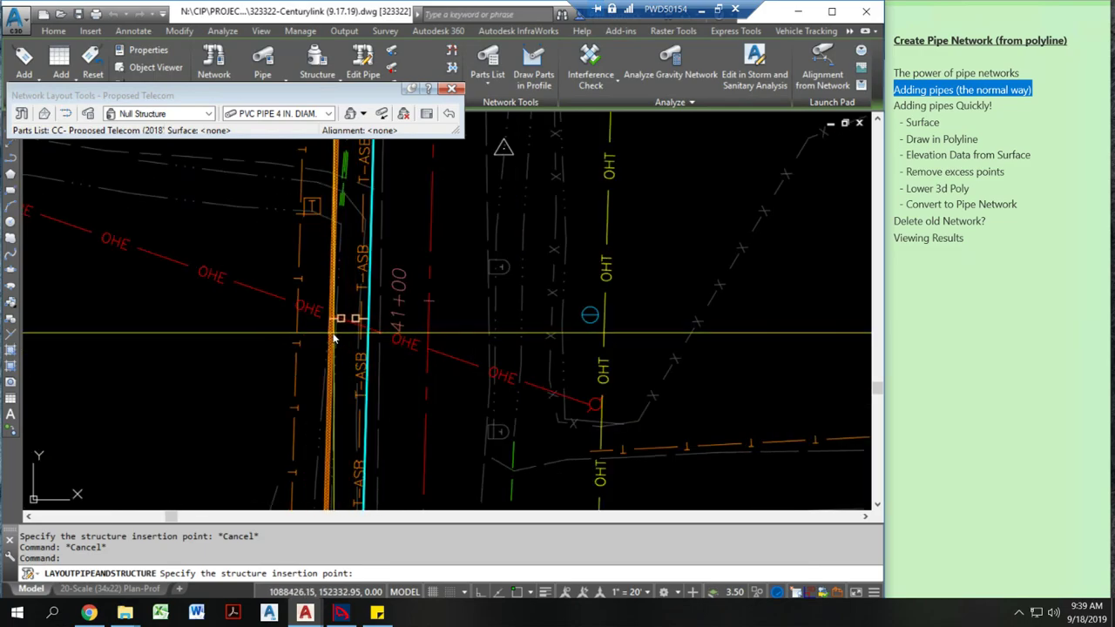
click(331, 334)
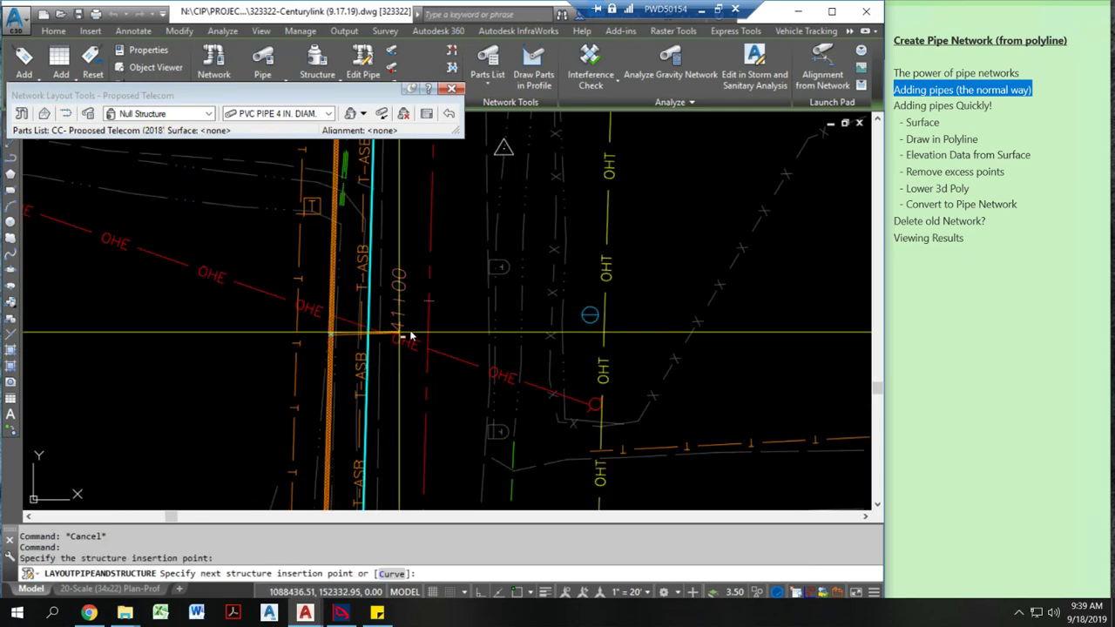
click(455, 351)
click(486, 322)
key(Escape)
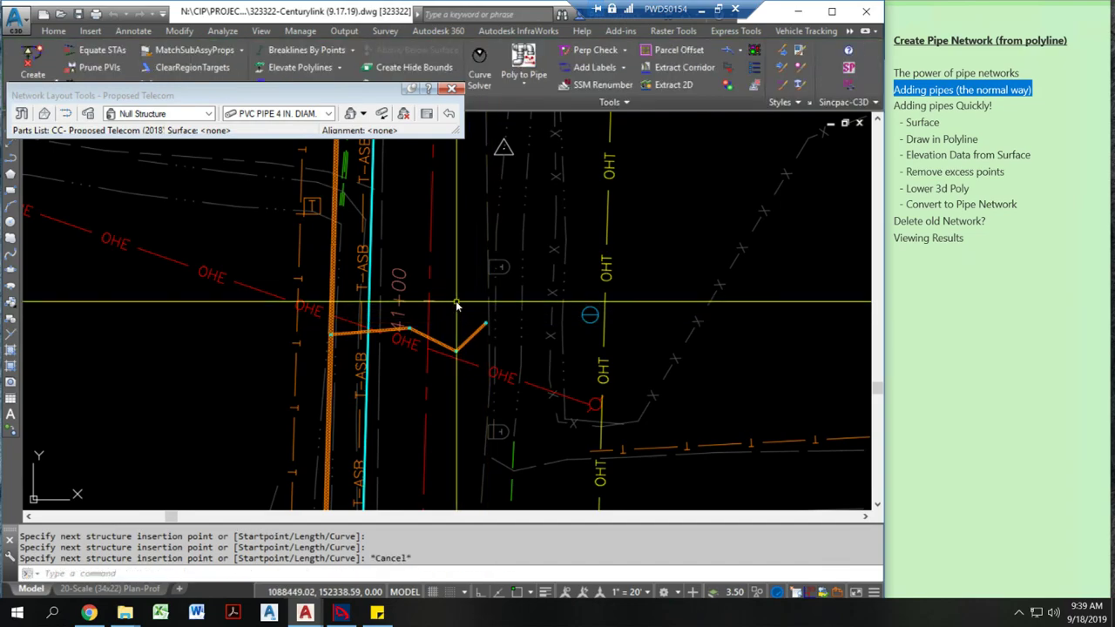
Step: Examine the shortcut options available for the cyan proposed sanitary pipe beside the telecom main near station 41+00
scroll(369, 356, up, 4)
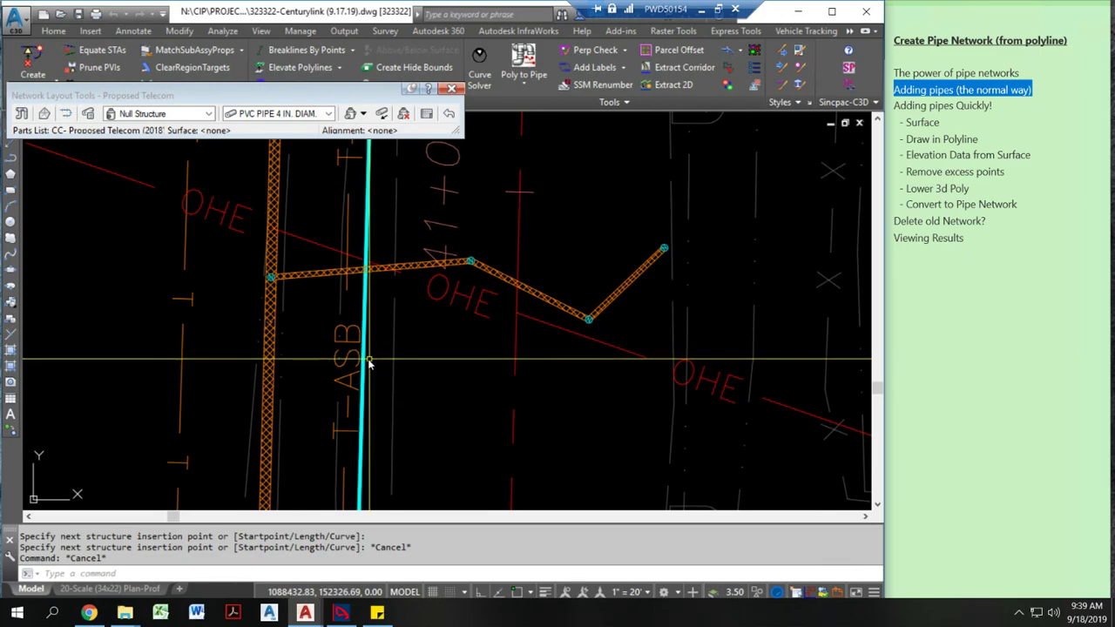
click(365, 376)
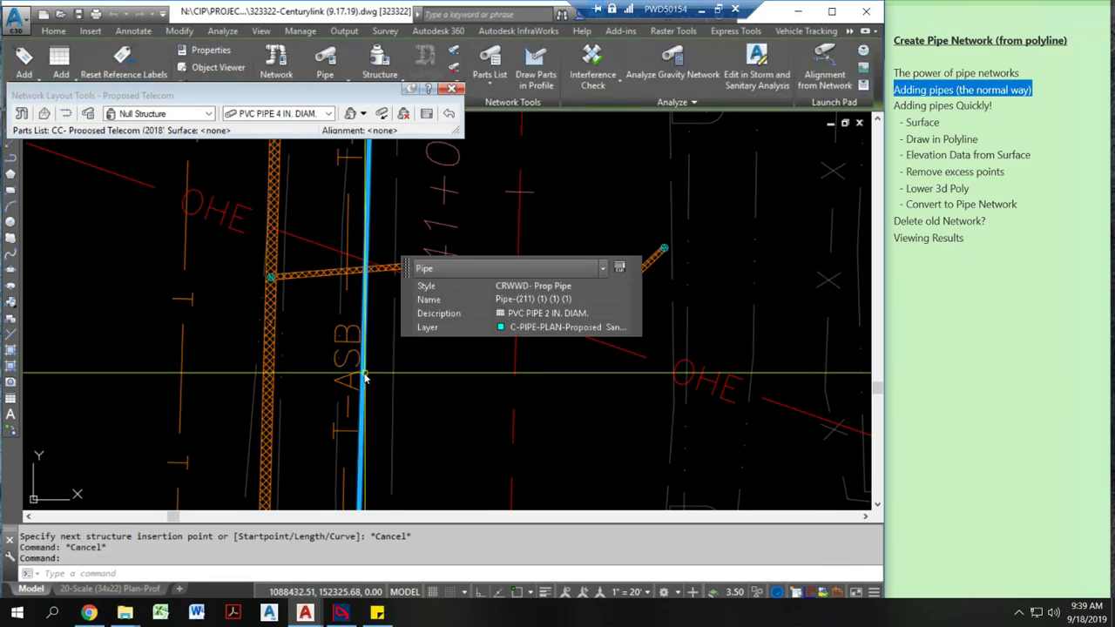
right_click(366, 383)
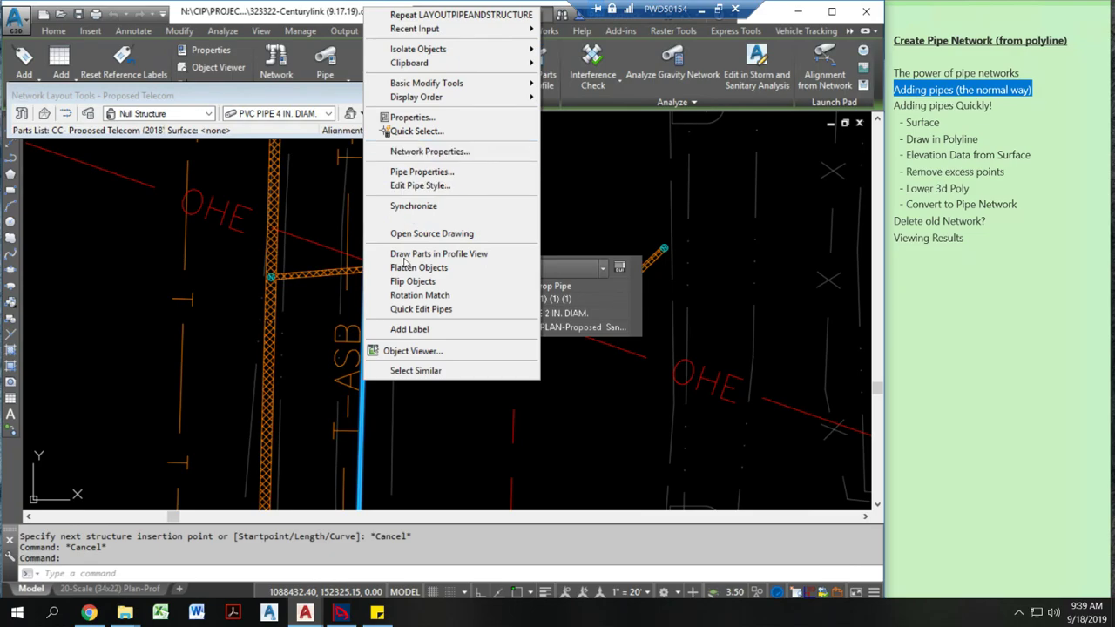
key(Escape)
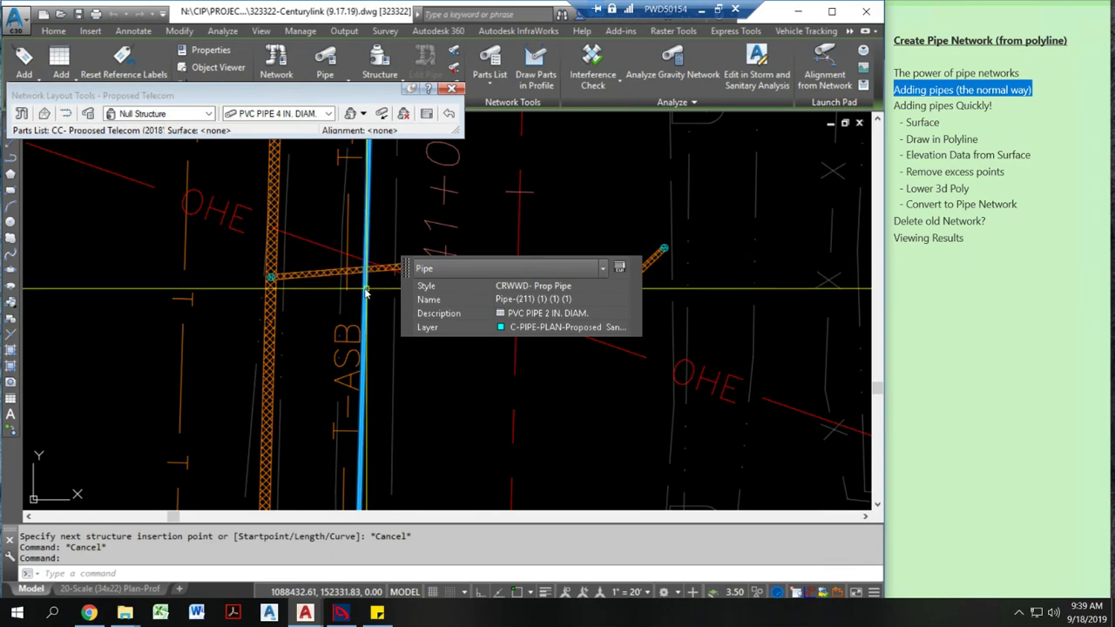
right_click(365, 293)
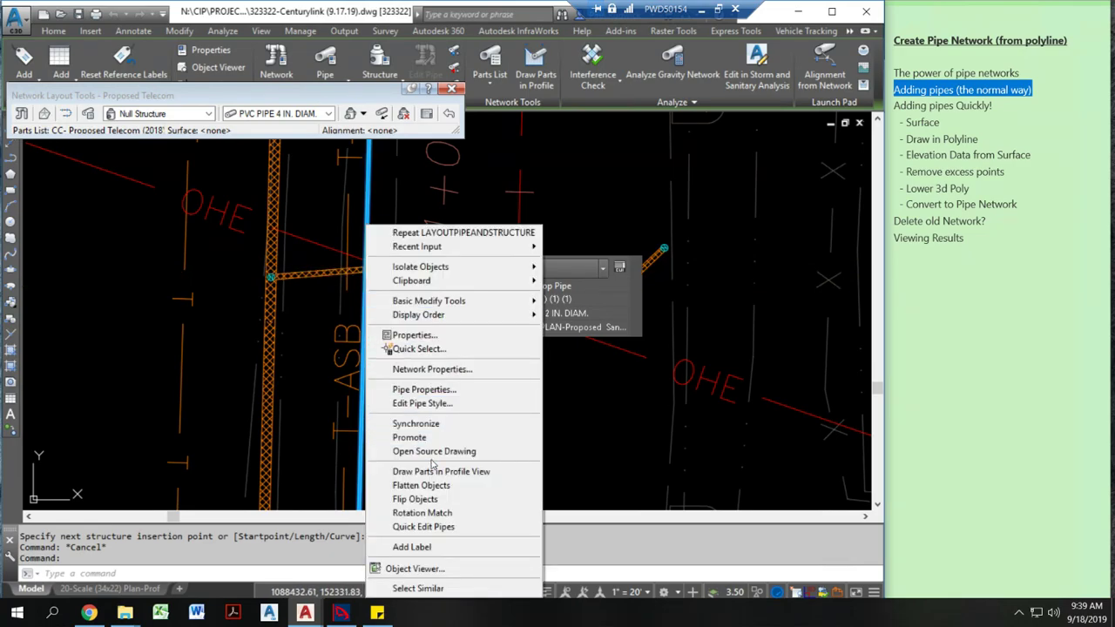
key(Escape)
Step: Highlight the "Adding pipes Quickly!" line in the sticky note, and close the Network Layout Tools in the drawing
click(994, 104)
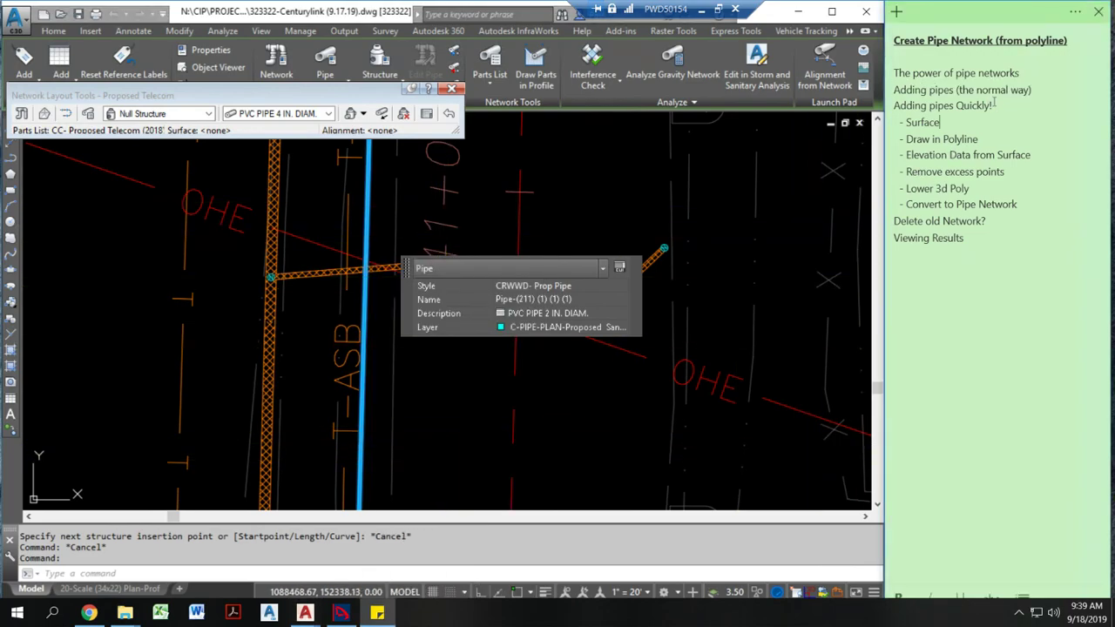
click(591, 178)
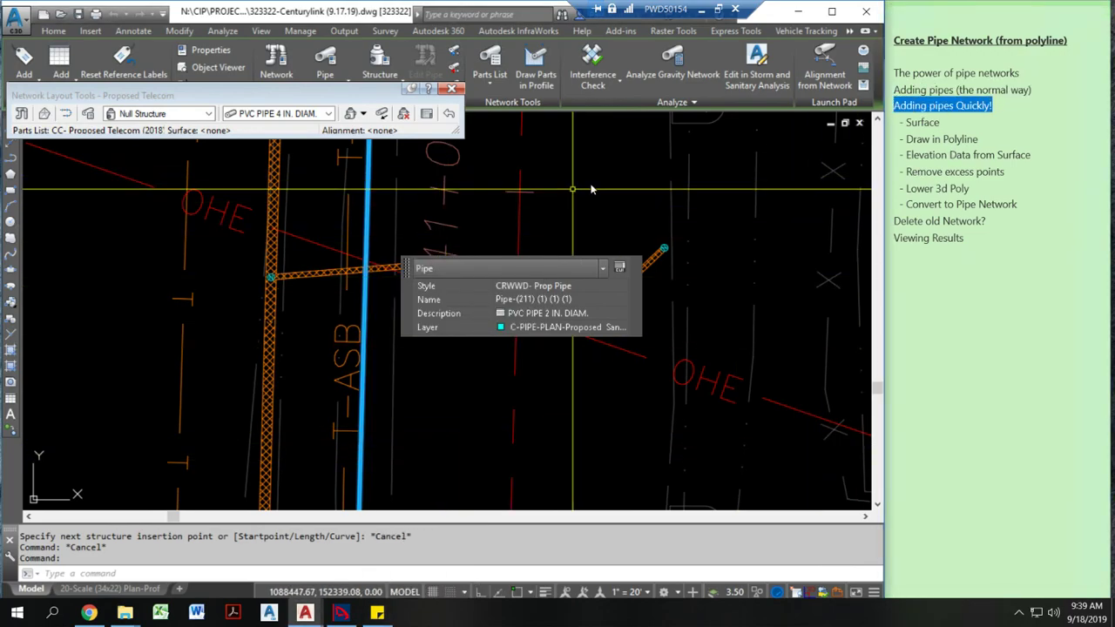
scroll(482, 235, down, 4)
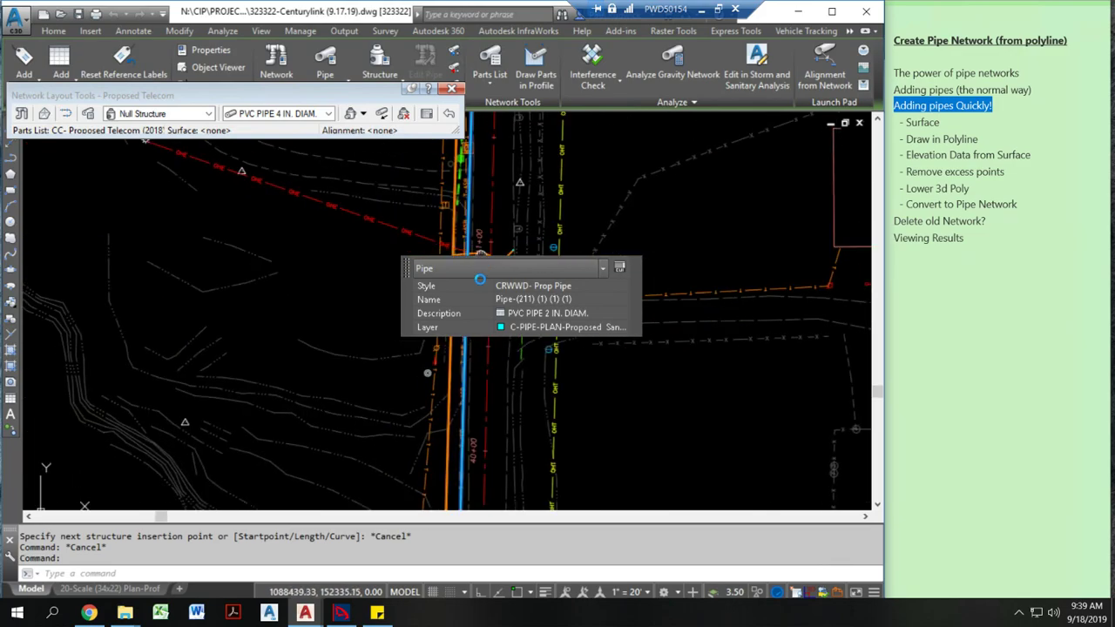
key(Escape)
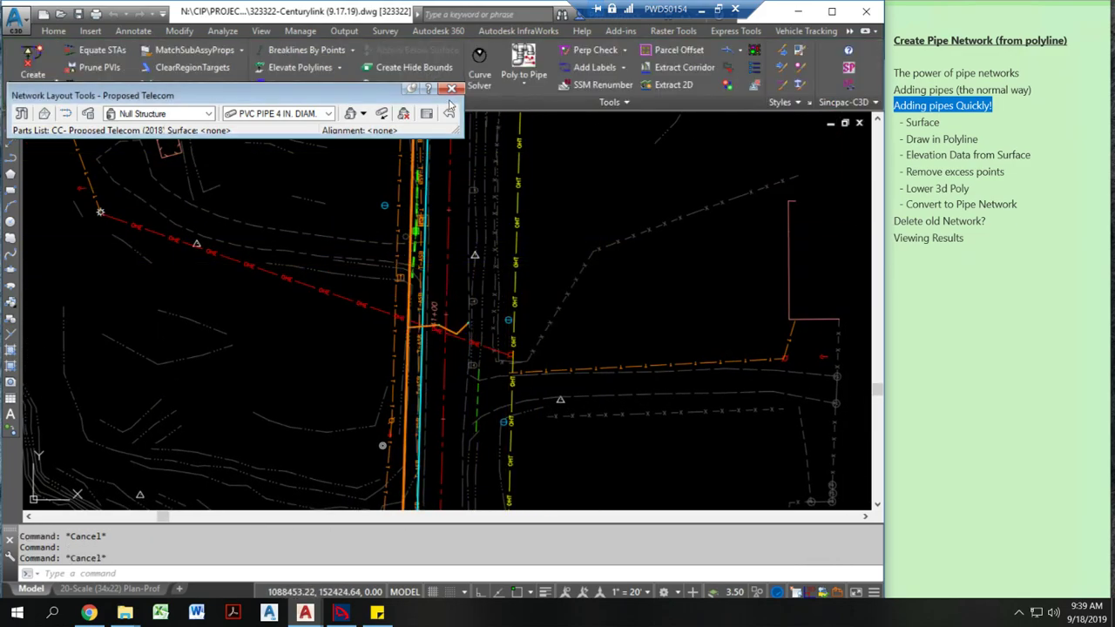
click(449, 91)
Step: Draw a straight two-point polyline on the prwork layer from the telecom box near station 47+00 to the one near station 35+00
scroll(455, 246, down, 4)
mouse_move(457, 253)
middle_down()
mouse_move(410, 386)
mouse_move(408, 377)
middle_up()
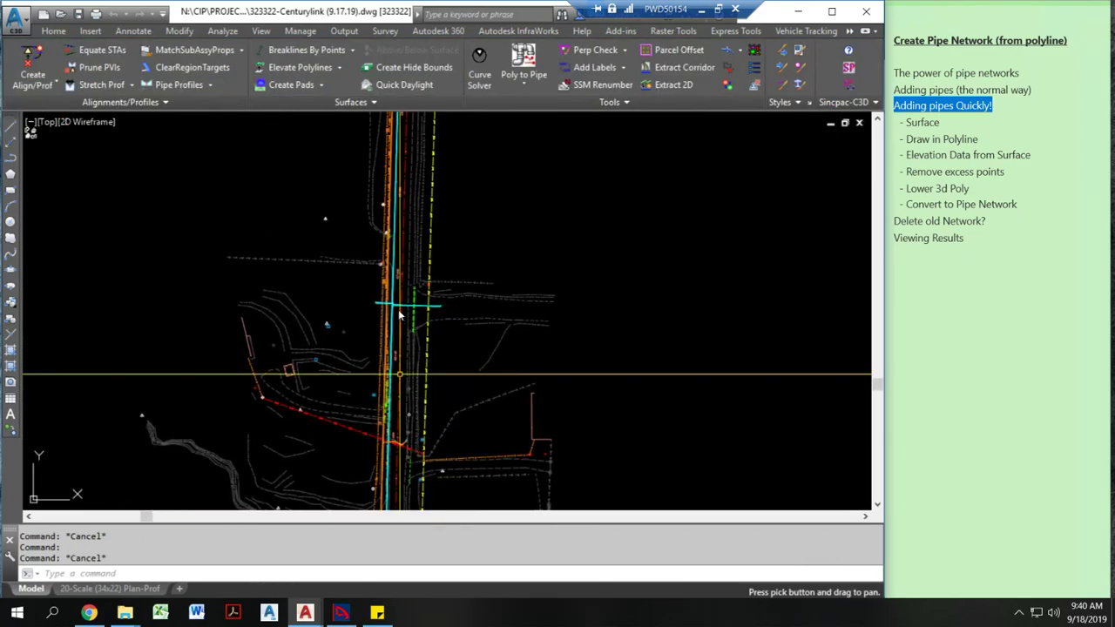
middle_drag(407, 258, 398, 381)
middle_drag(413, 206, 410, 279)
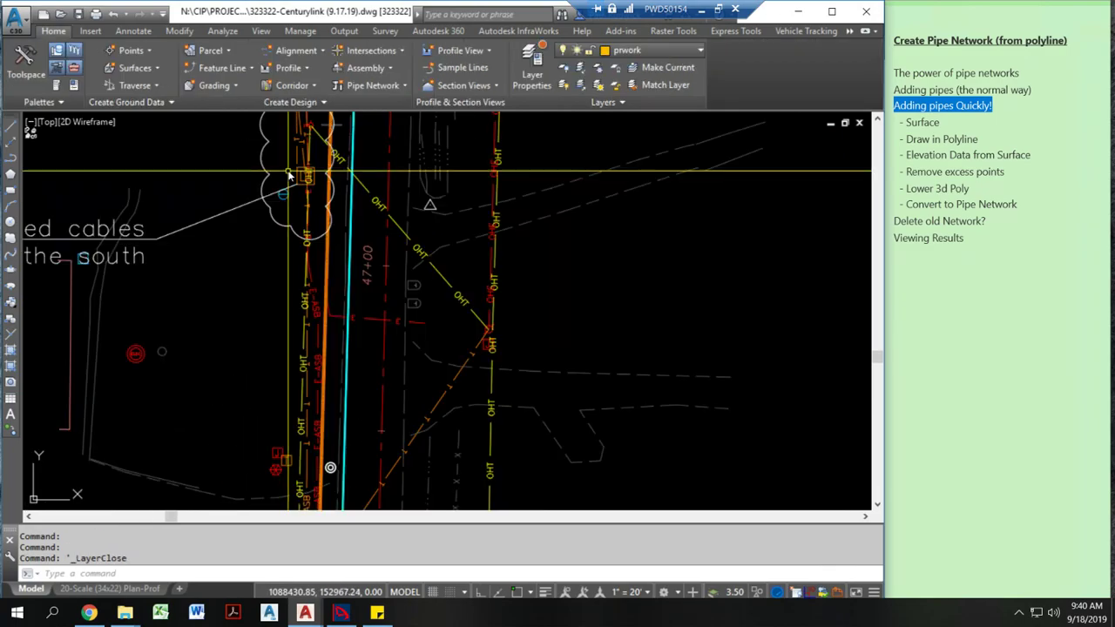
key(Escape)
scroll(307, 183, down, 2)
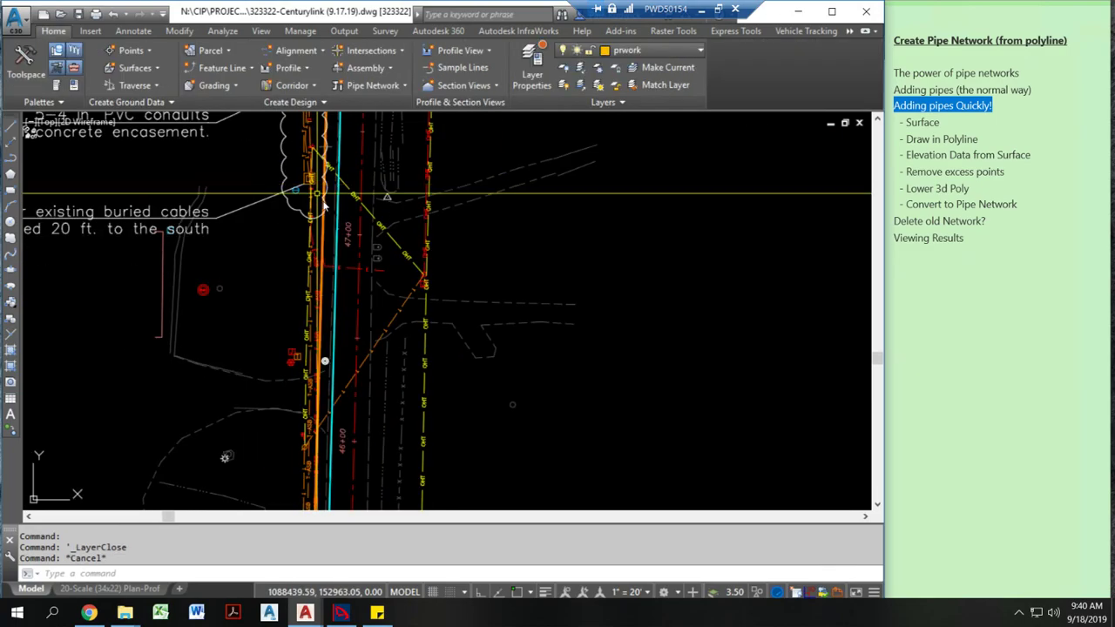
middle_drag(324, 196, 320, 272)
key(space)
click(307, 255)
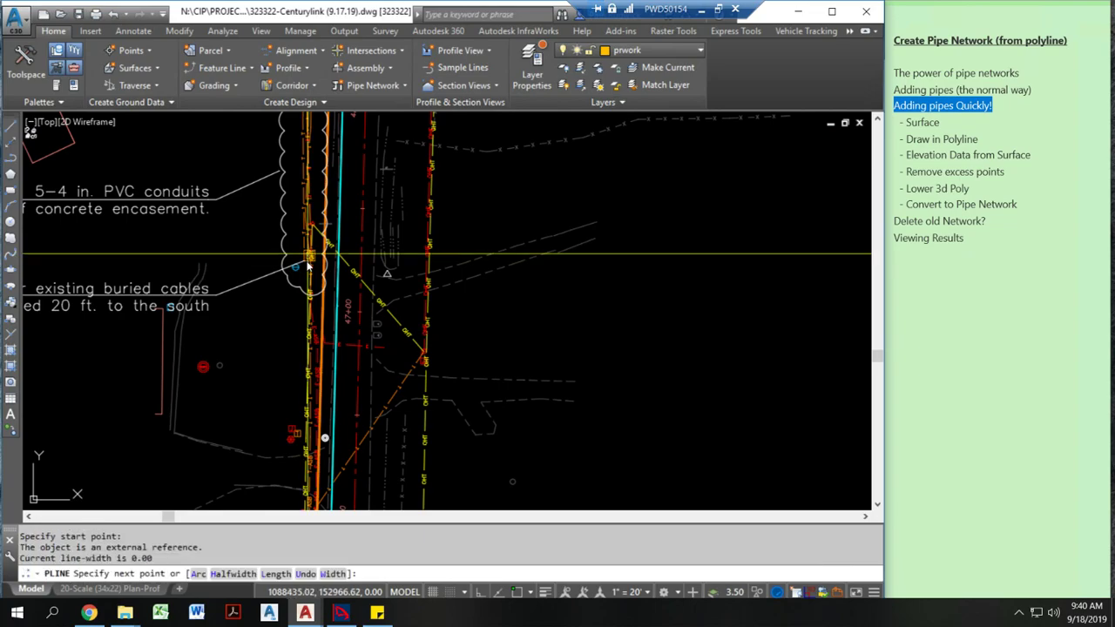
scroll(307, 257, down, 5)
scroll(287, 371, down, 3)
mouse_move(287, 371)
middle_down()
mouse_move(304, 189)
mouse_move(324, 219)
mouse_move(301, 419)
mouse_move(277, 479)
middle_up()
scroll(337, 277, up, 6)
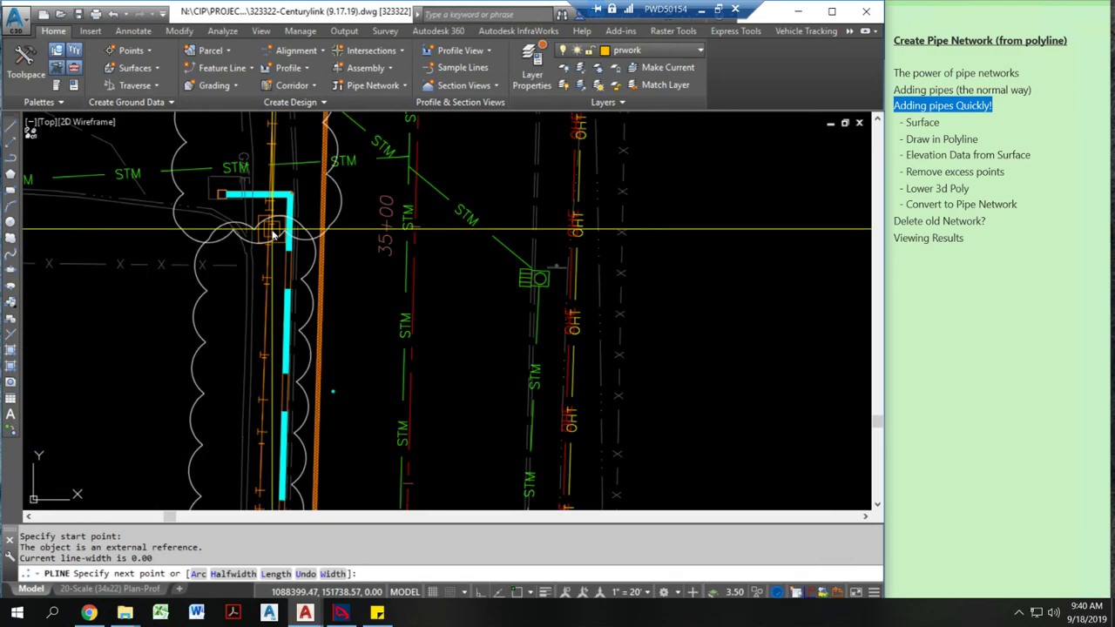
click(273, 234)
key(Escape)
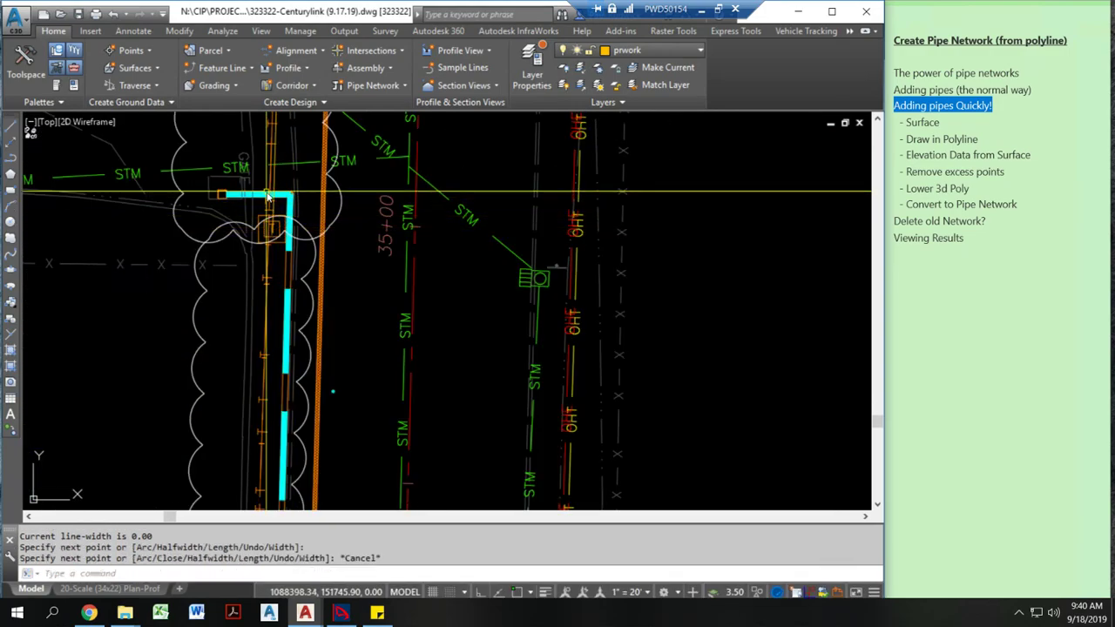
Step: Isolate the prwork layer using the new polyline, and highlight the "Surface" line in the sticky note
middle_drag(270, 173, 235, 431)
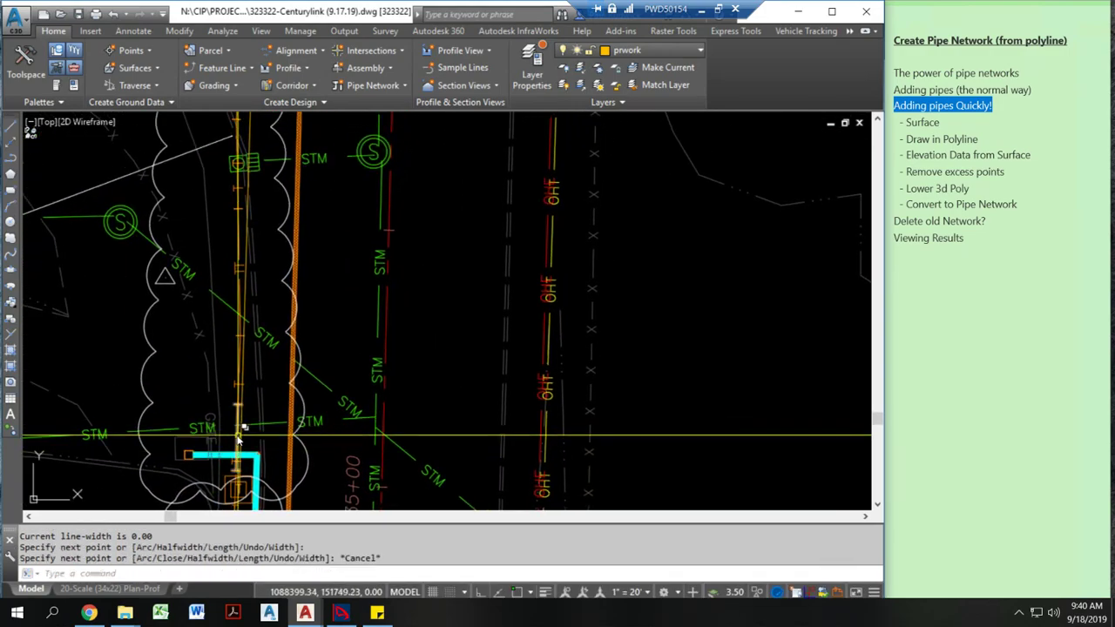
click(273, 319)
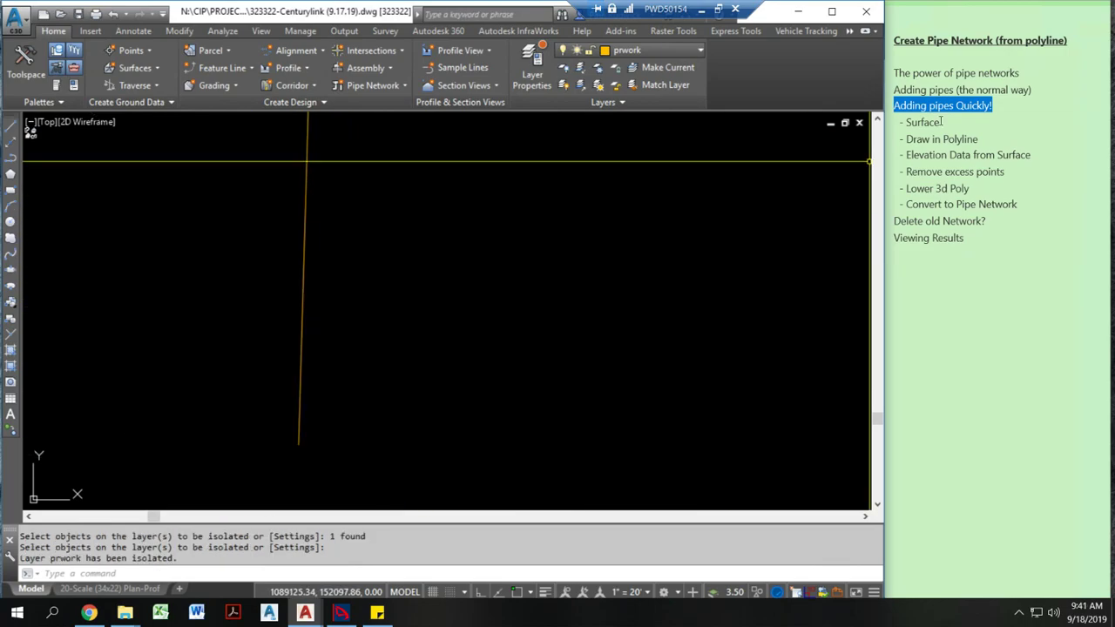
click(940, 122)
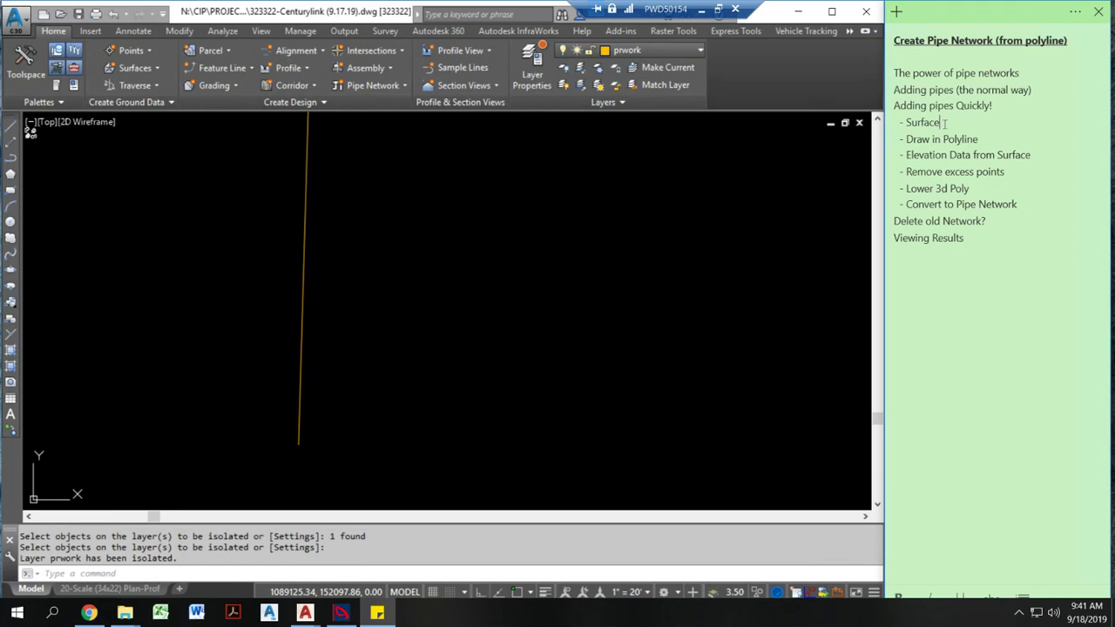
Step: Check which Existing and Proposed surfaces the drawing holds in the Toolspace Prospector, and close the Toolspace
click(366, 298)
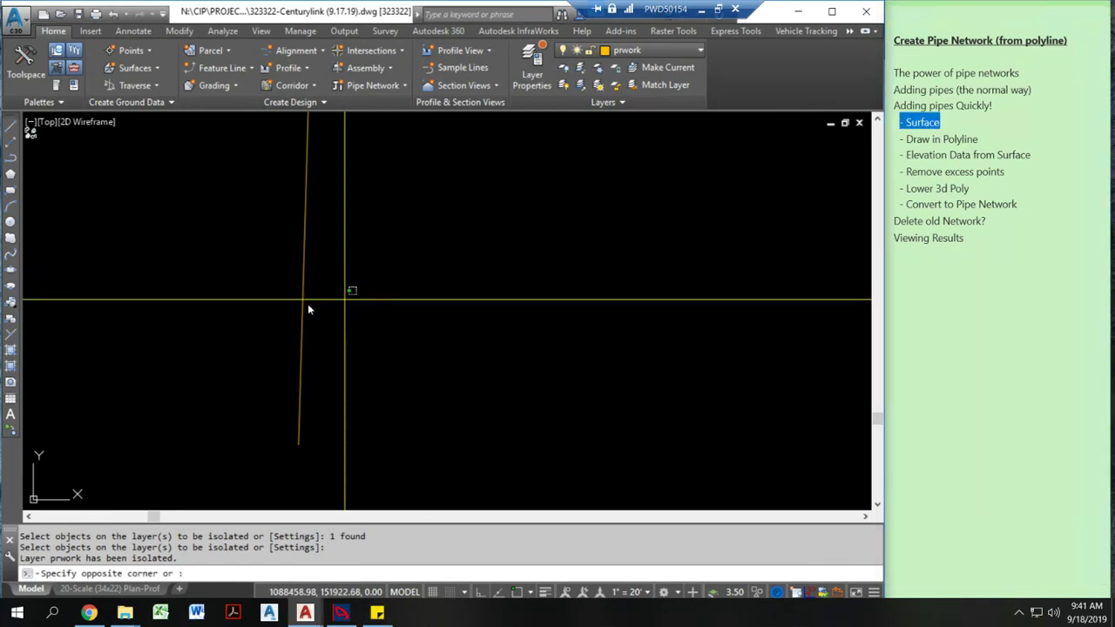
click(299, 308)
key(ctrl+5)
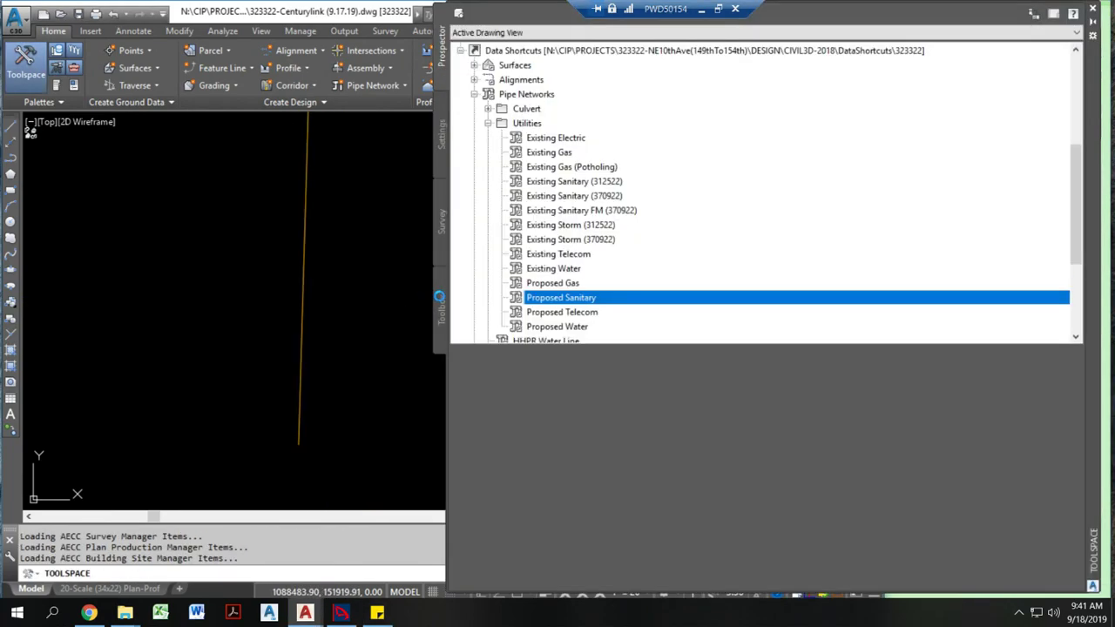
click(488, 123)
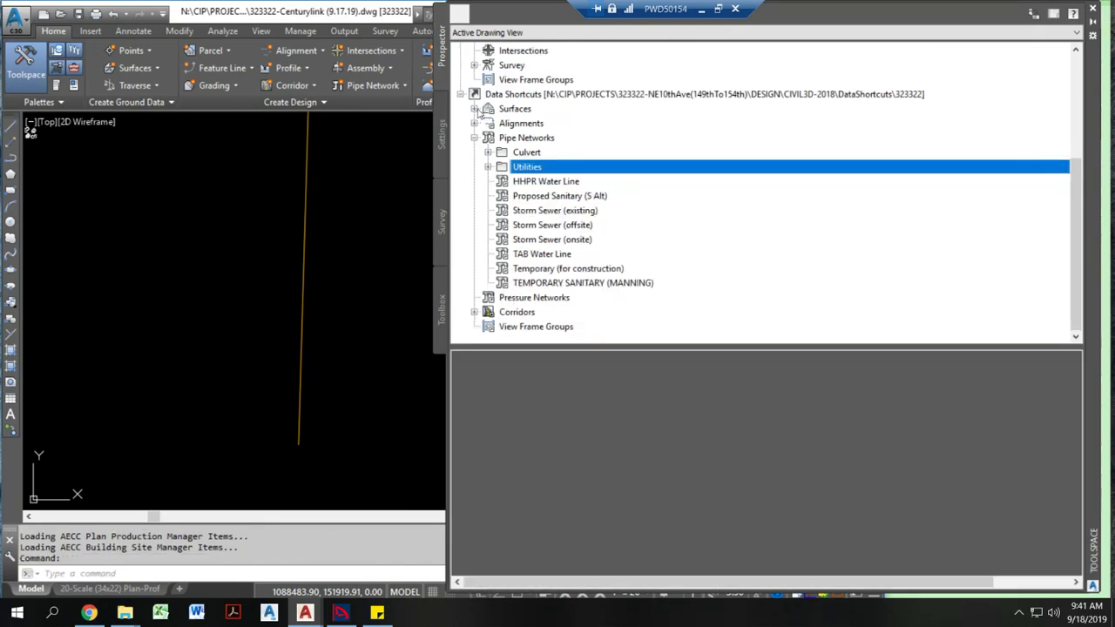
scroll(489, 114, up, 5)
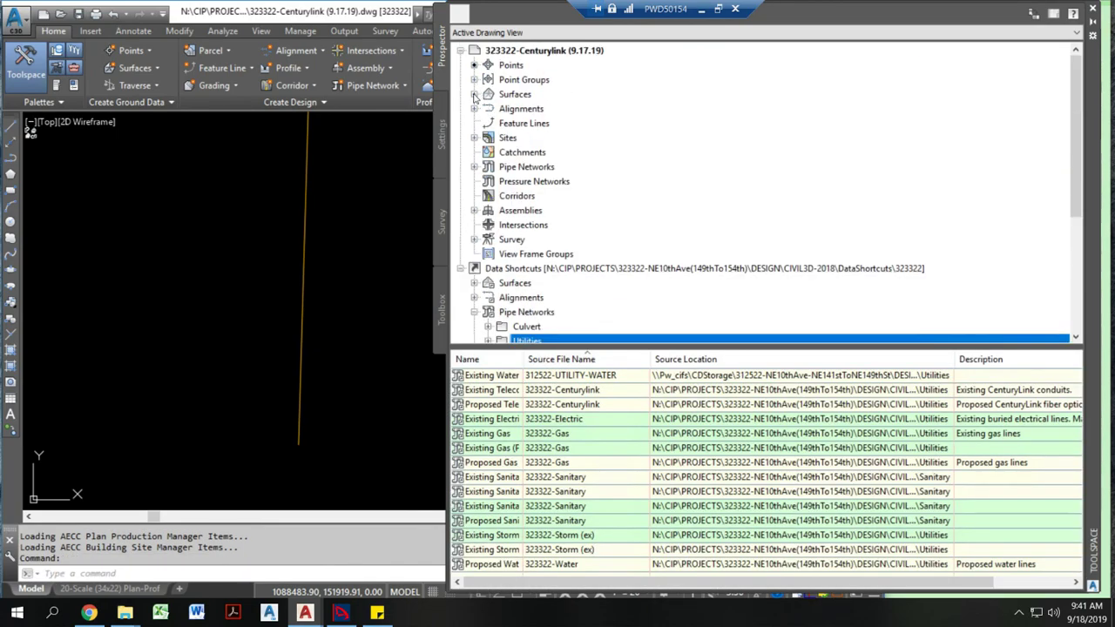
click(473, 94)
click(528, 109)
click(486, 109)
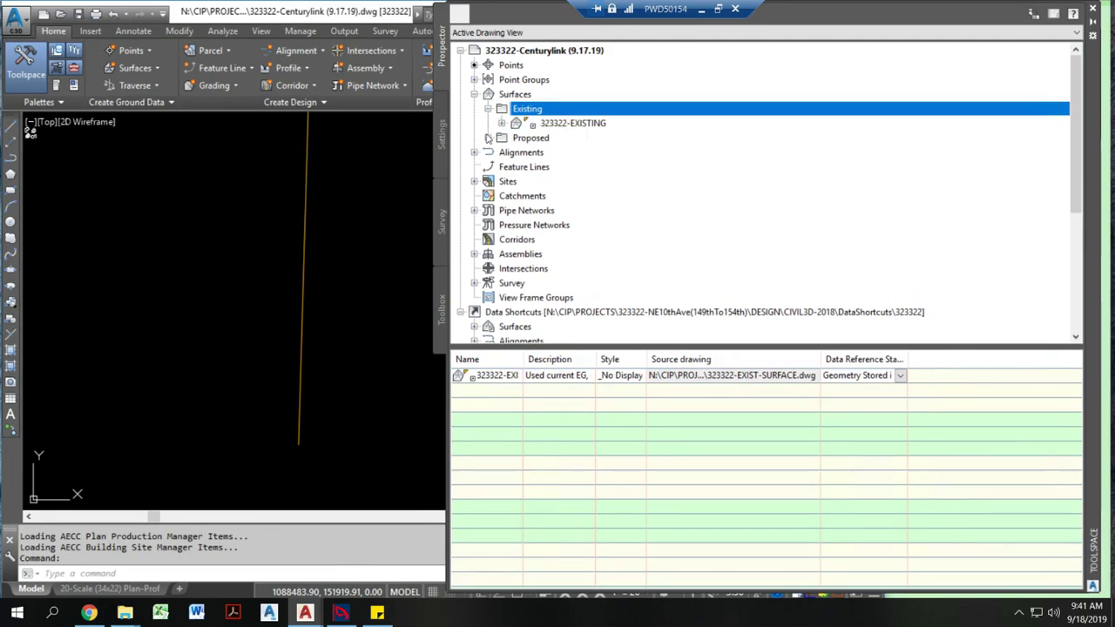
click(488, 137)
click(26, 65)
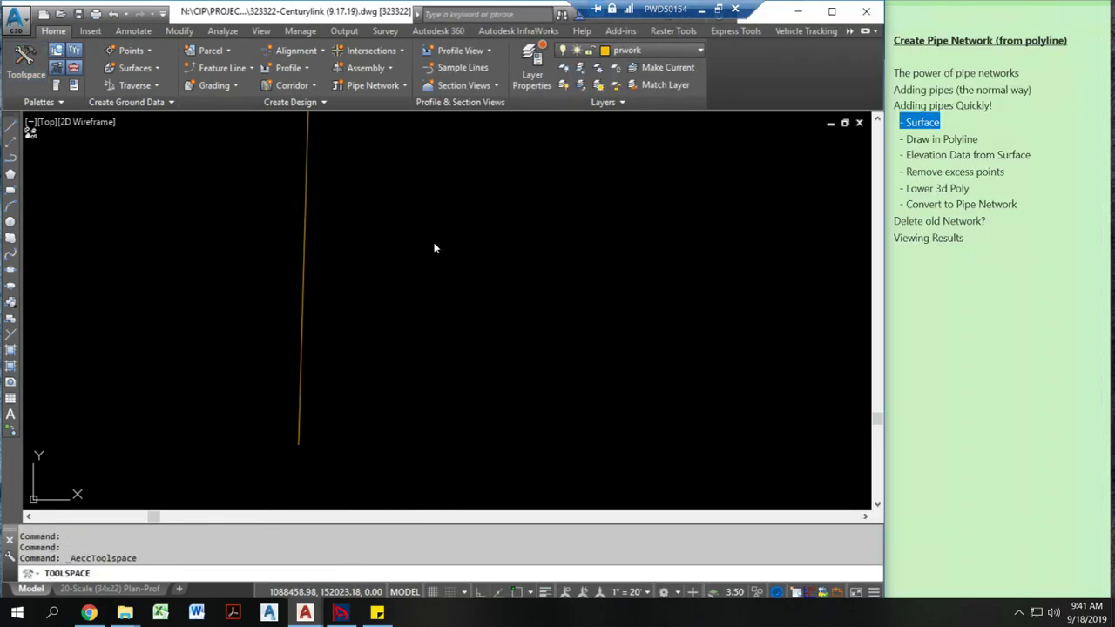
Step: Highlight the "Draw in Polyline" line in the sticky note
middle_drag(436, 247, 428, 294)
click(979, 139)
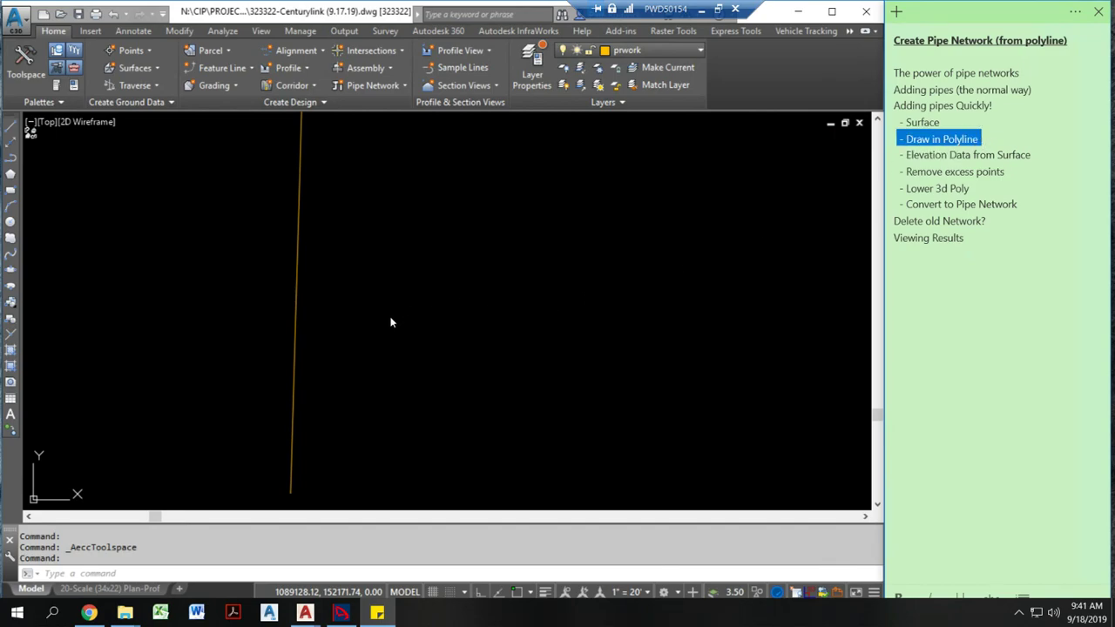
Step: Try adding a vertex at the middle of the polyline, placed slightly to its east, and undo the edit
click(314, 339)
click(303, 338)
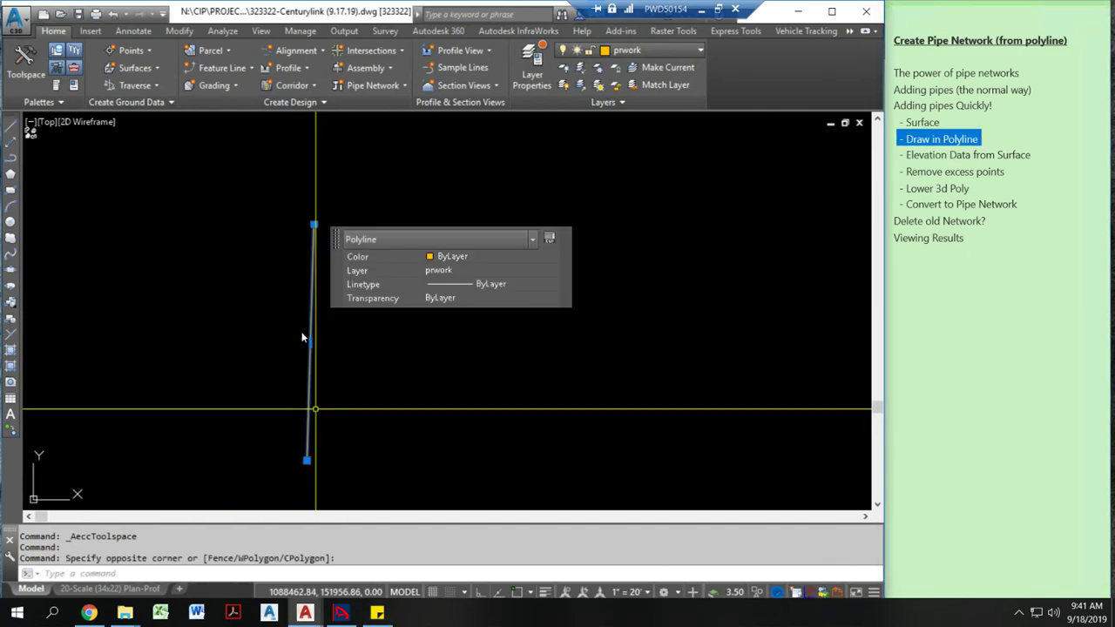
click(309, 342)
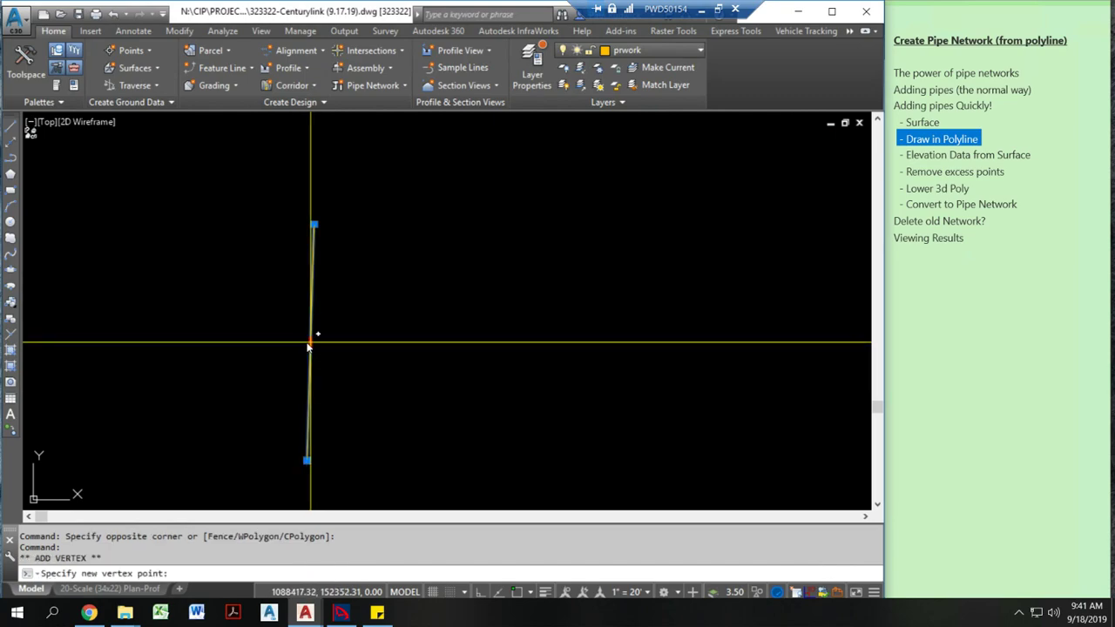
click(326, 342)
key(ctrl+z)
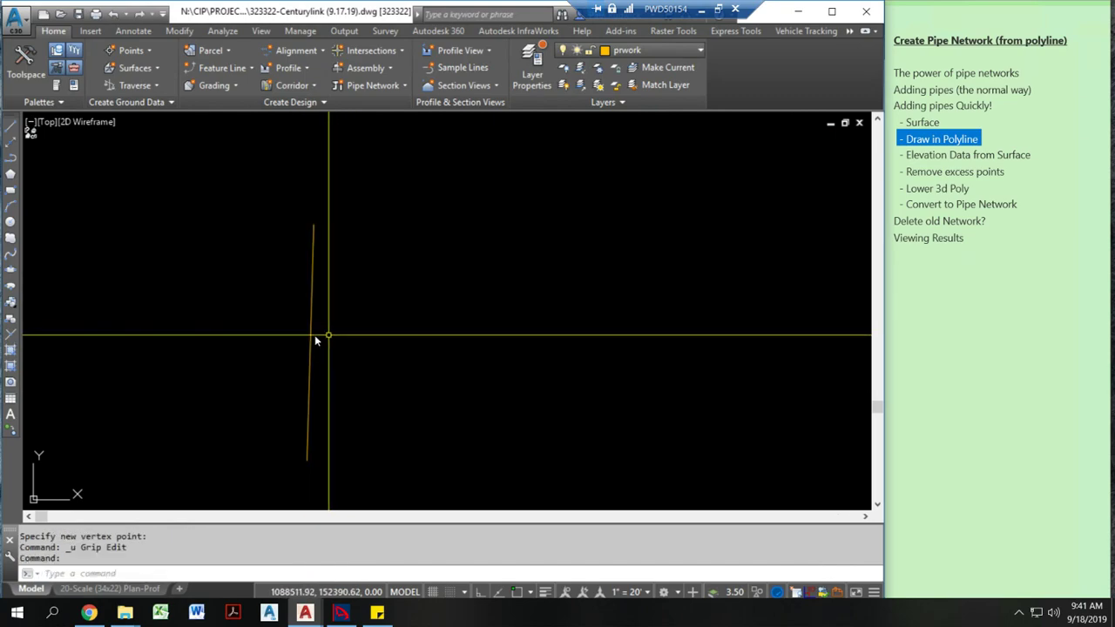
Step: Add a vertex exactly on the northern part of the polyline using the Nearest snap, and remove that vertex again
click(305, 335)
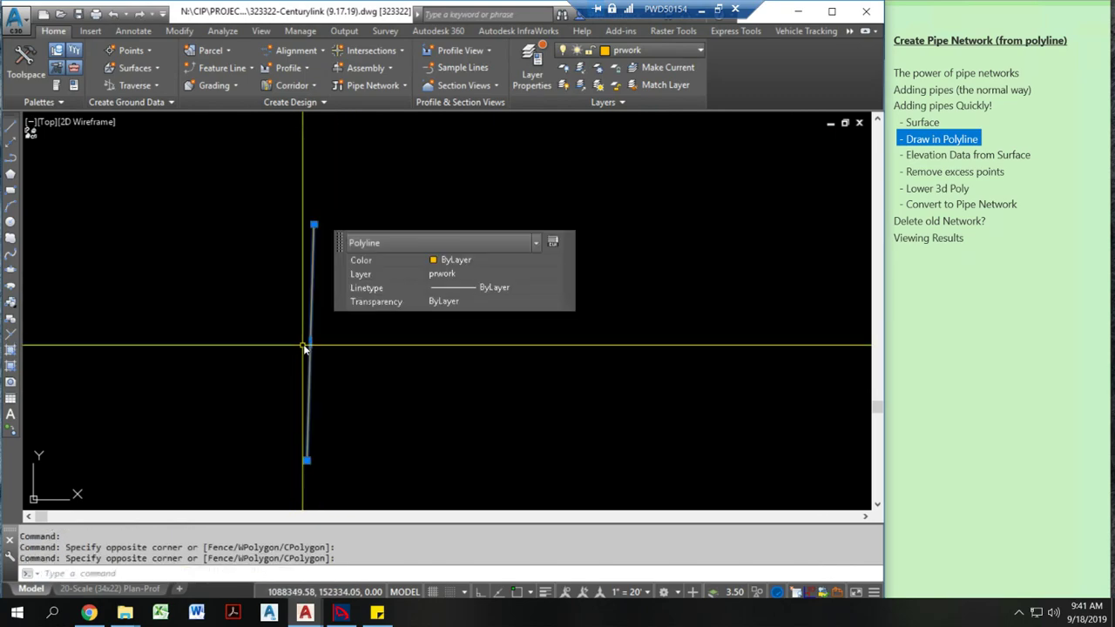
click(310, 343)
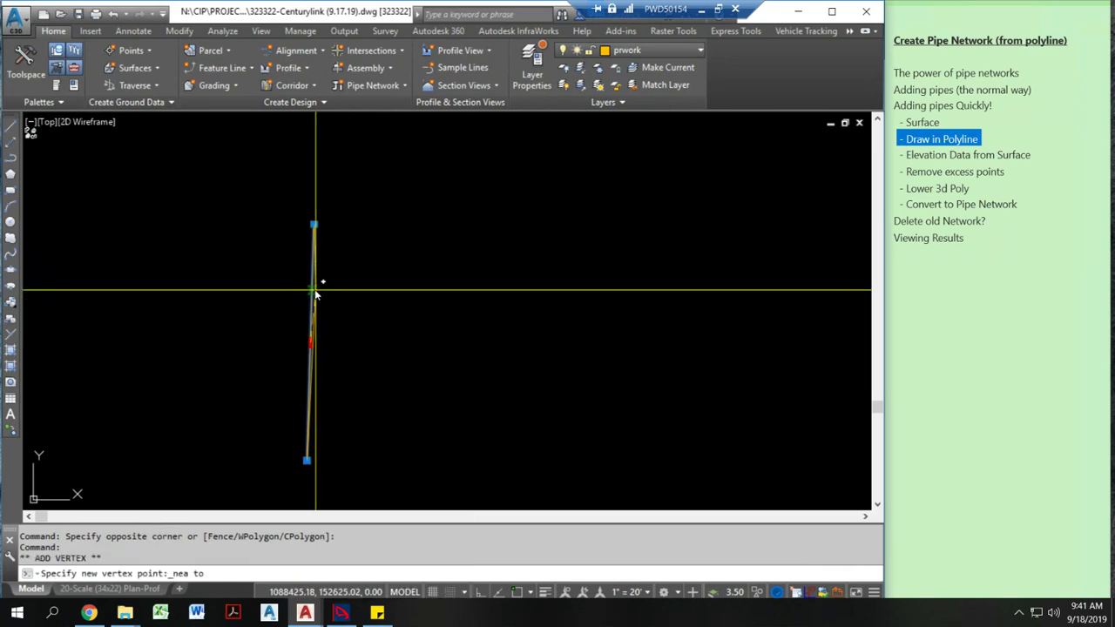
click(314, 291)
key(Escape)
click(311, 277)
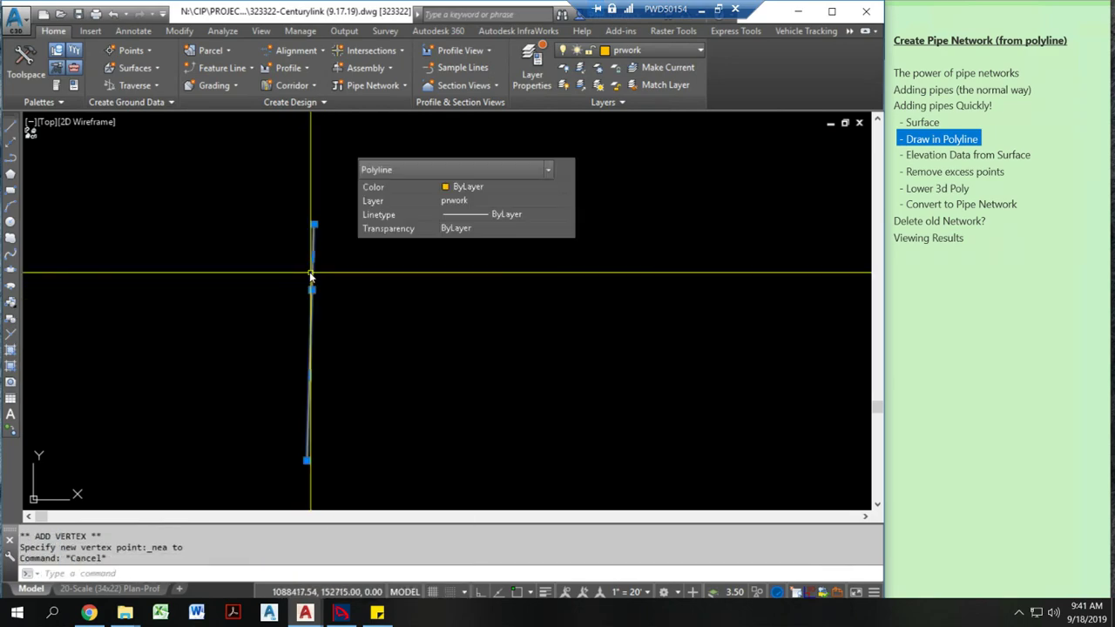
click(337, 294)
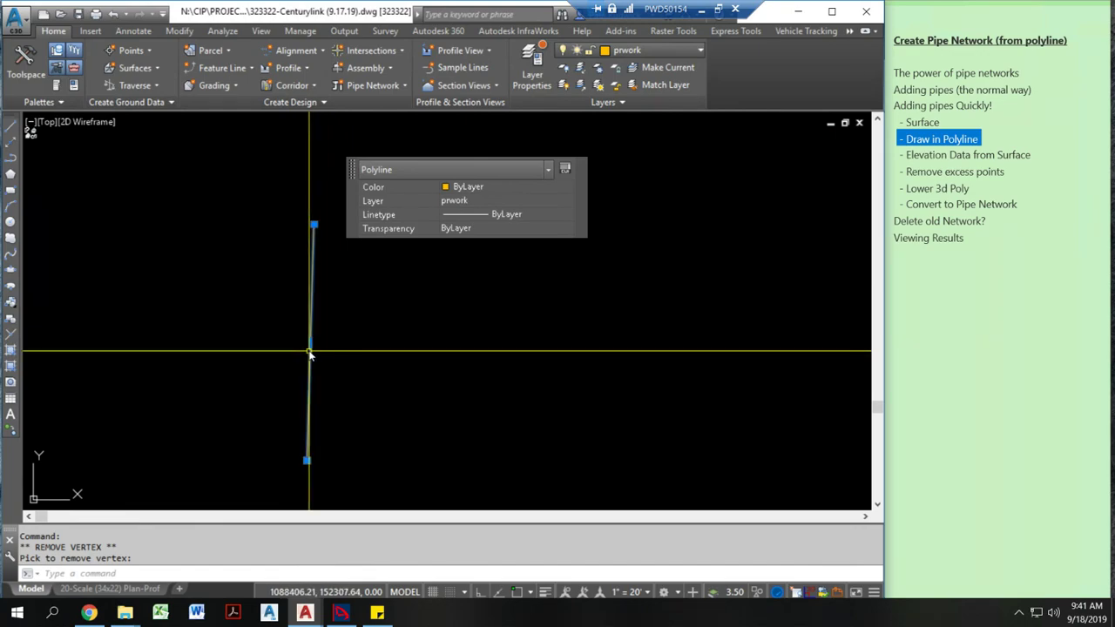
key(Escape)
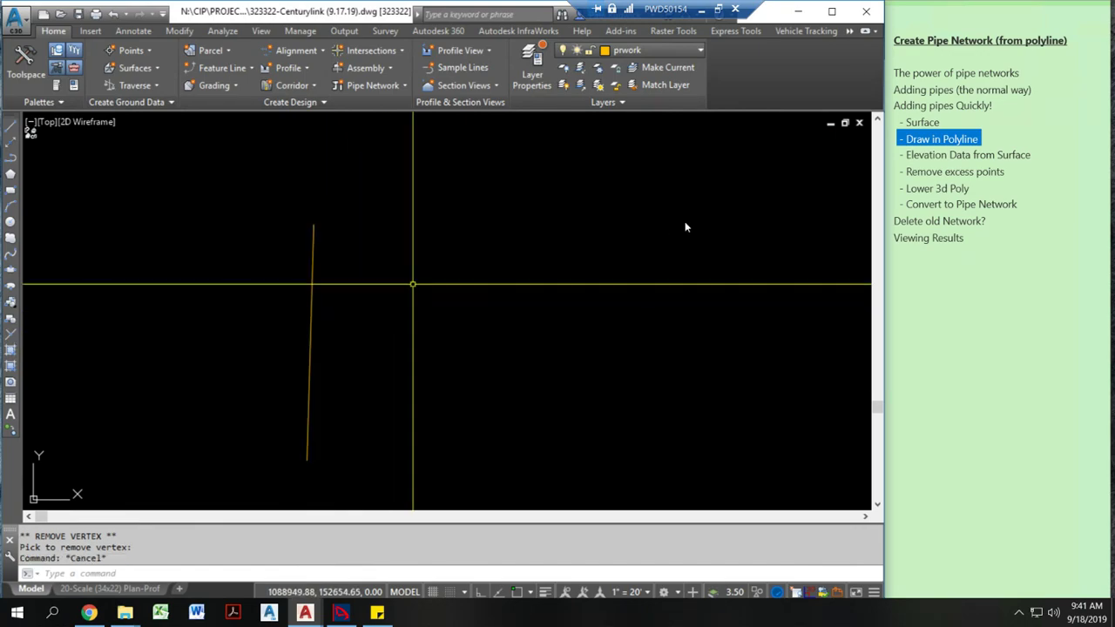
Step: Highlight the "Elevation Data from Surface" line in the sticky note
click(1037, 157)
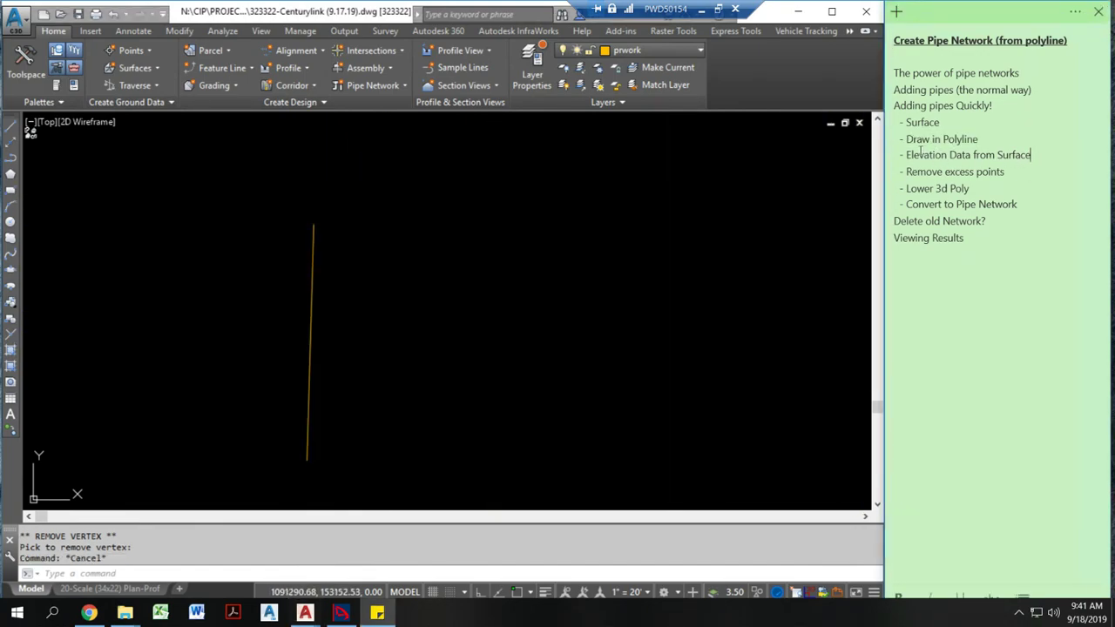
drag(900, 156, 1039, 154)
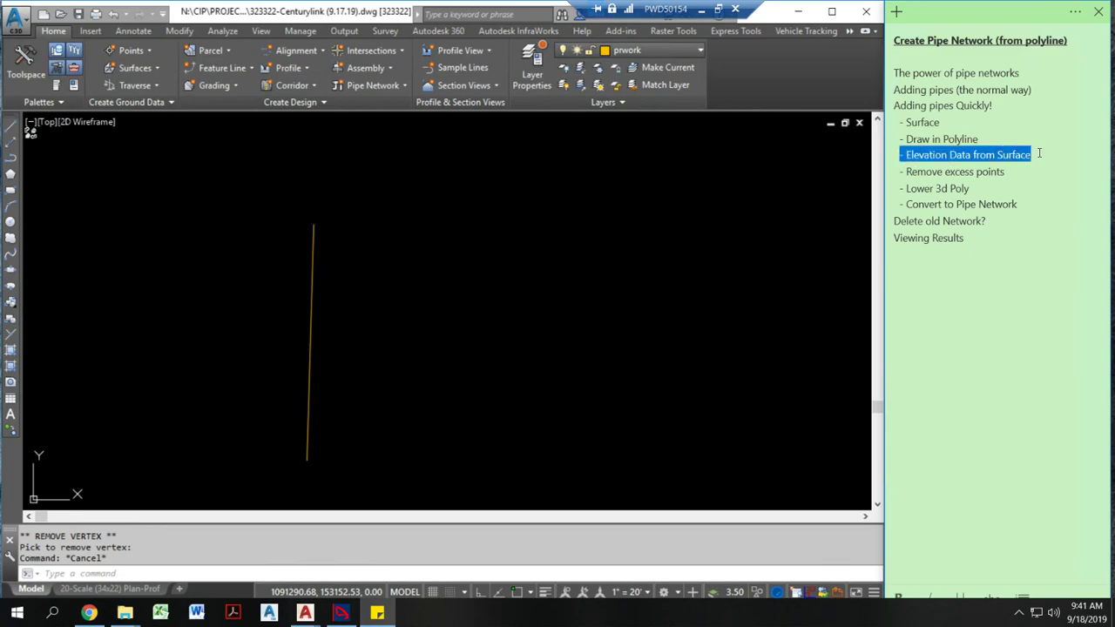
click(463, 274)
Step: Check the object type of the drawn line and deselect it
click(313, 333)
click(292, 343)
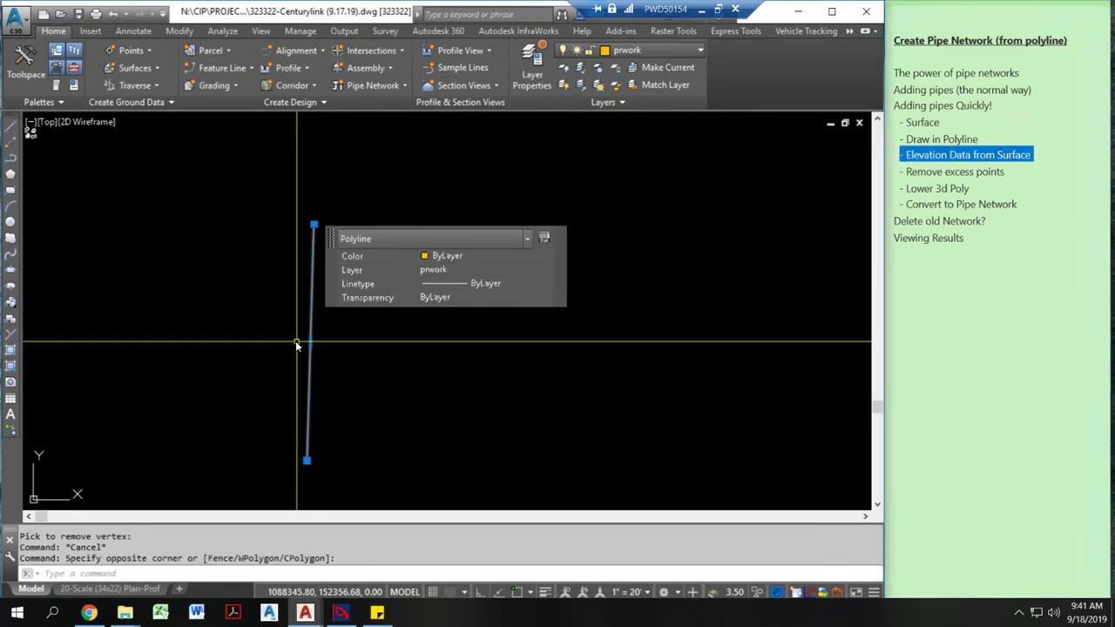
key(Escape)
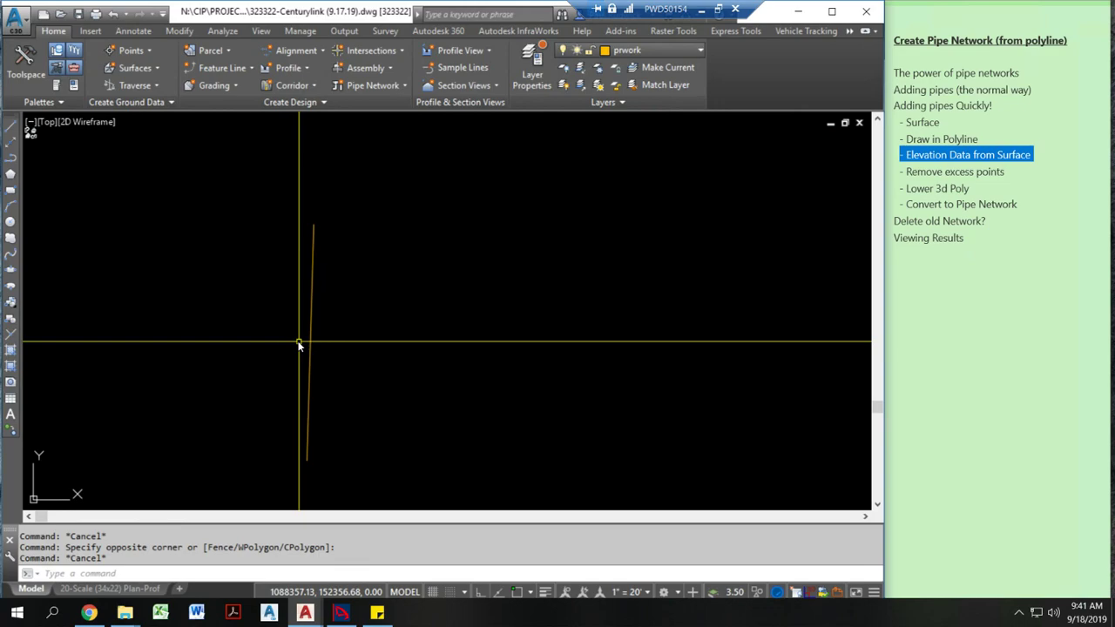
Step: Start FEATUREELEVSFROMSURF with the proposed FINAL MERGE surface and enable inserting intermediate grade break points
text(ea)
key(BackSpace)
key(BackSpace)
text(featureelev)
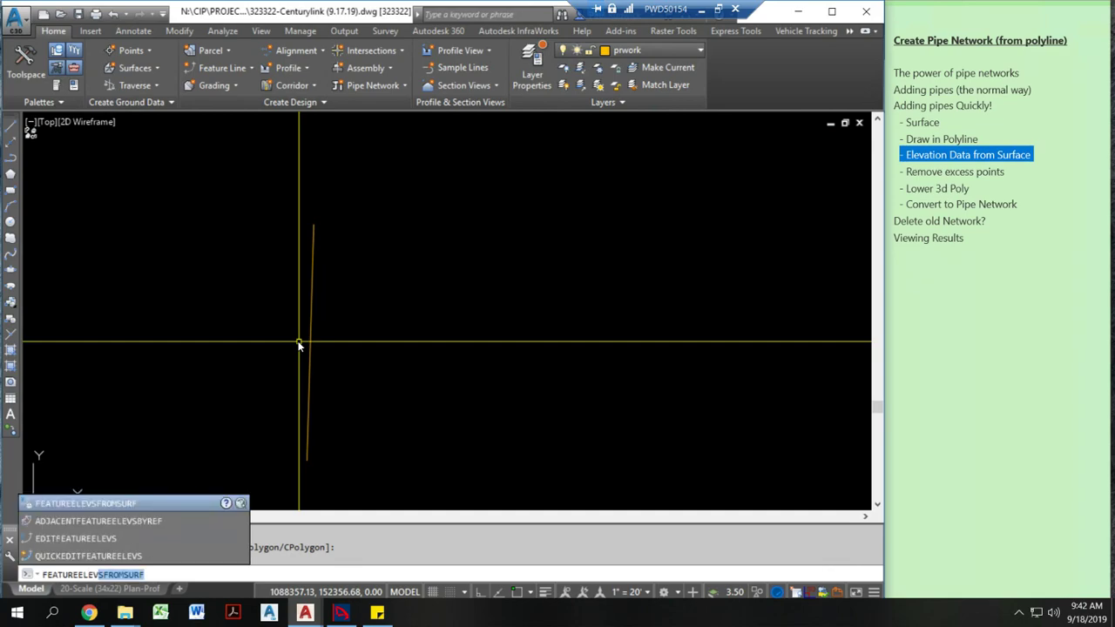
key(Return)
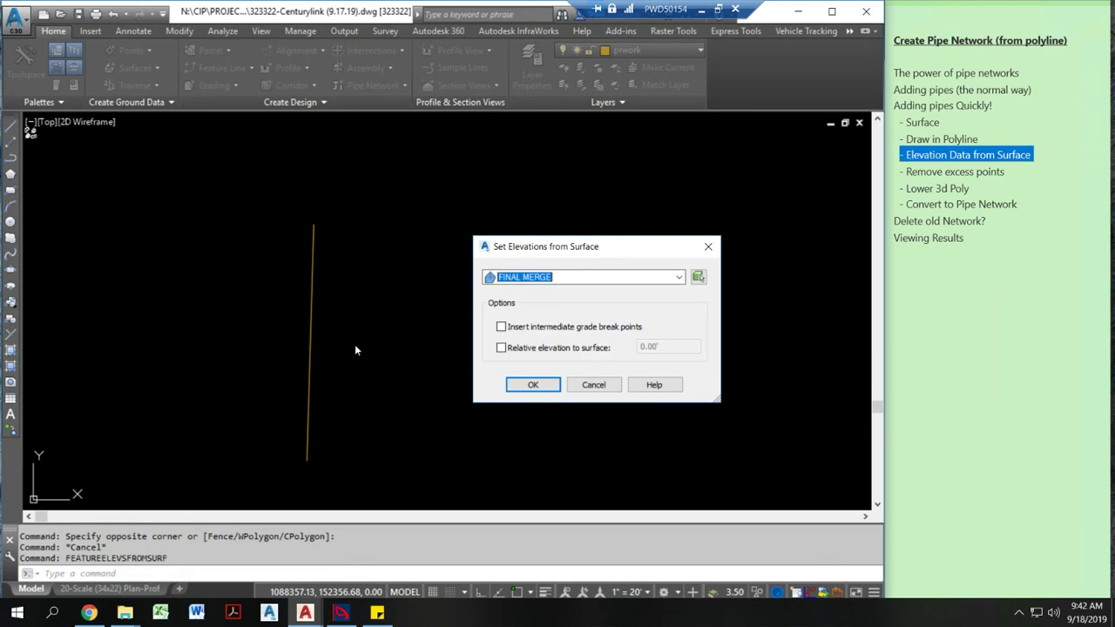
click(562, 277)
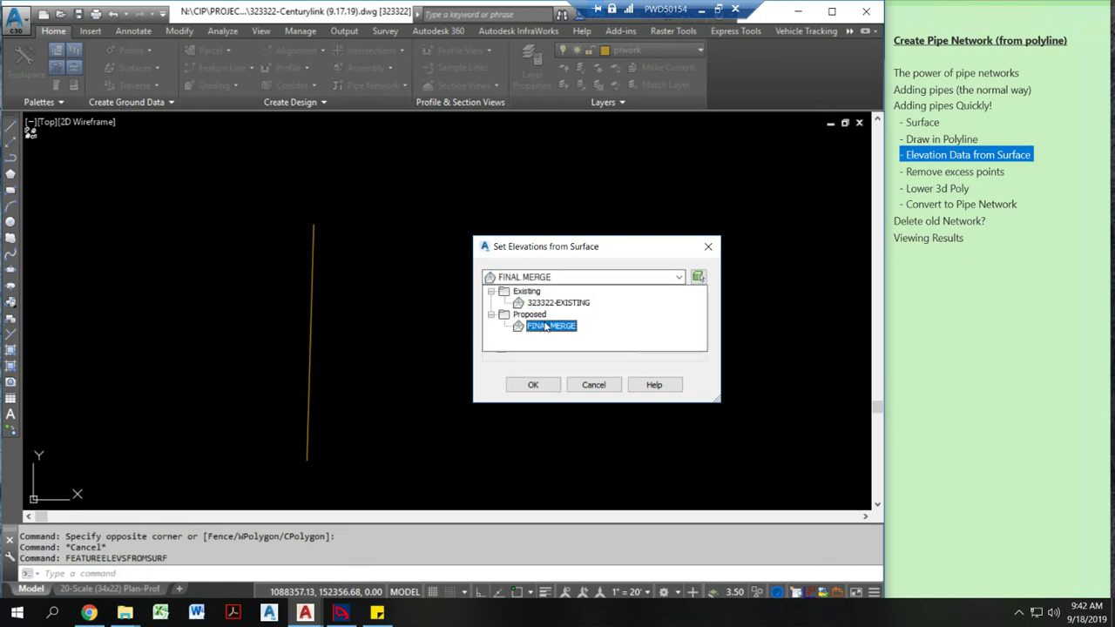
click(547, 326)
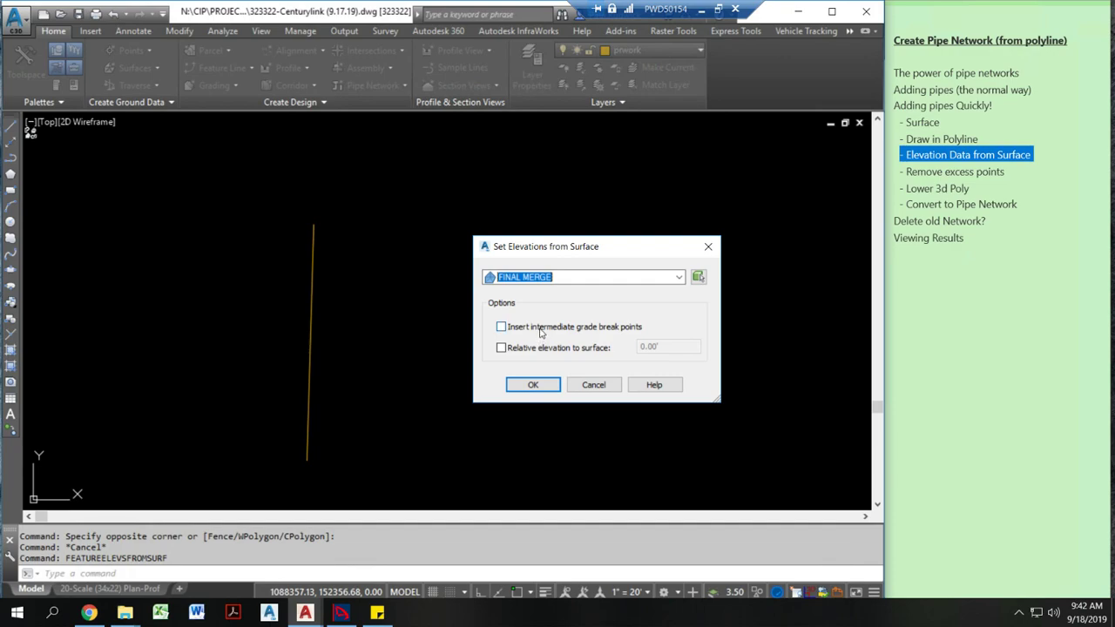
click(542, 330)
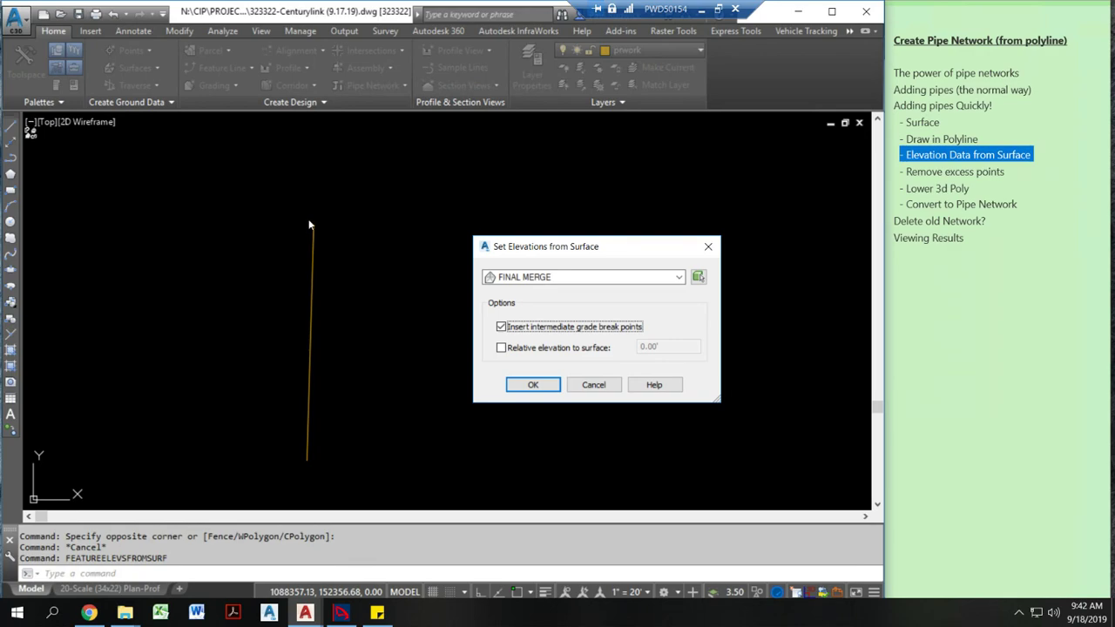
Step: Try a relative elevation of -5 to the surface, and turn that option off again
click(550, 348)
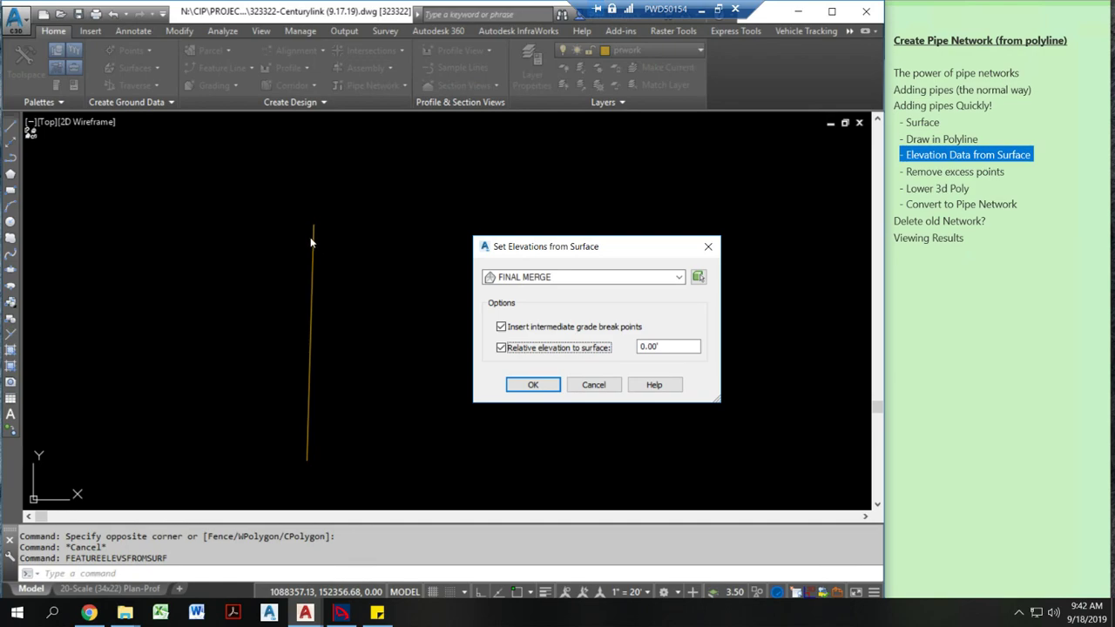
key(Tab)
text(-)
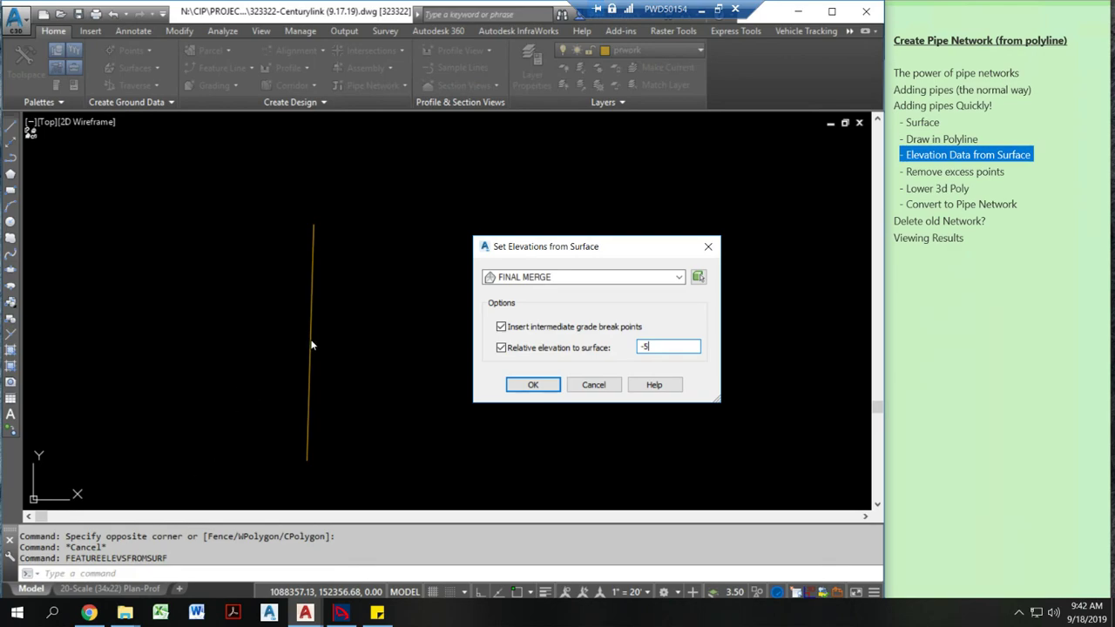
click(521, 350)
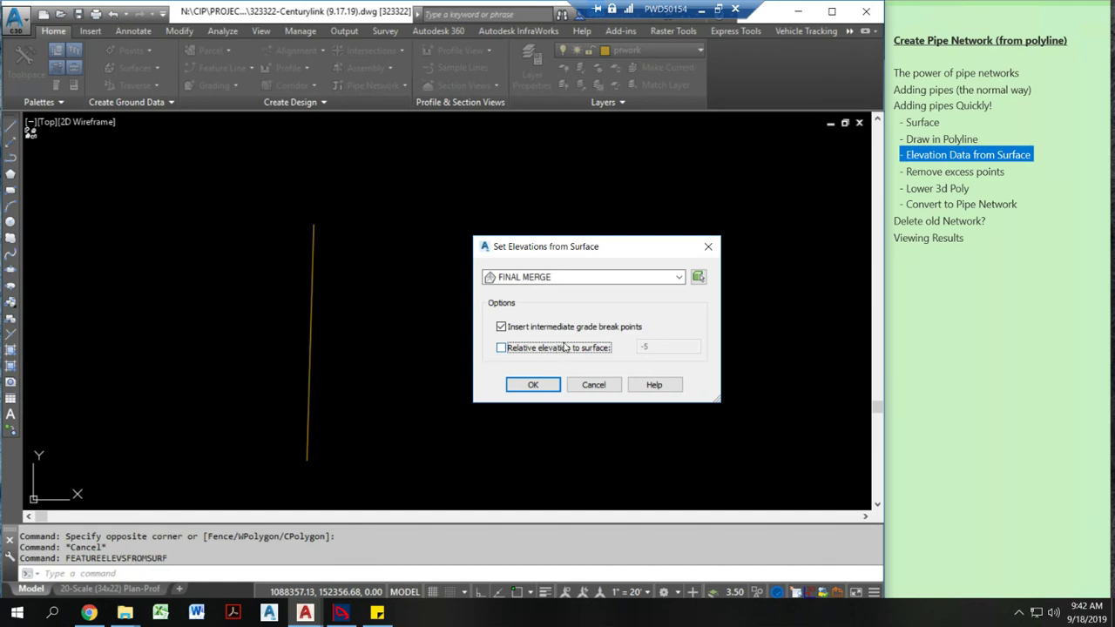
Step: Apply the surface elevation settings to the vertical polyline and finish the command
click(534, 385)
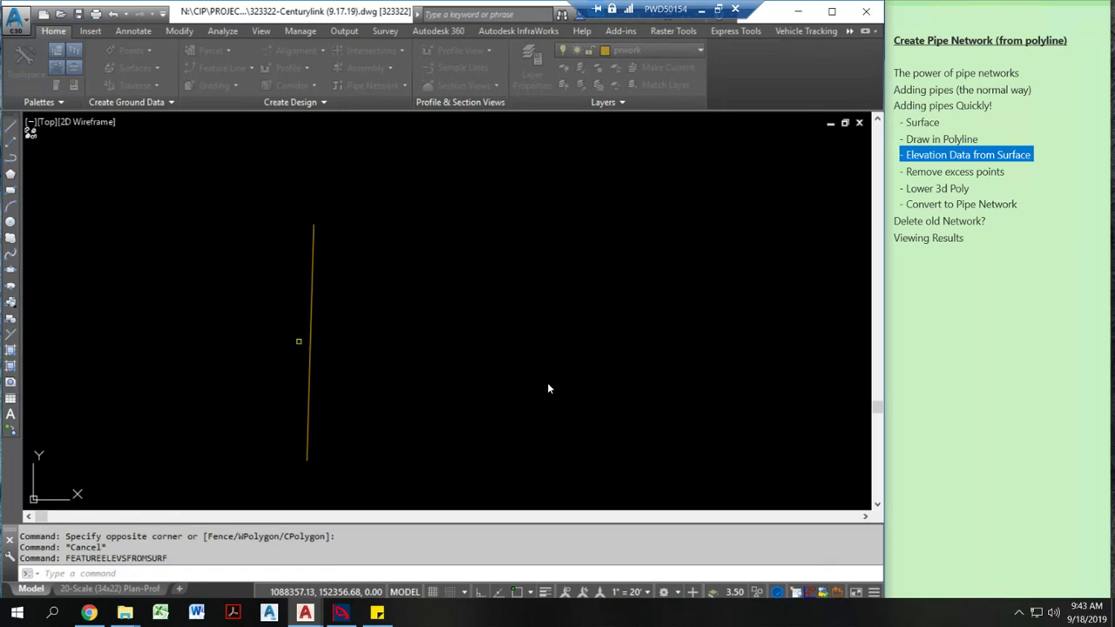
click(317, 361)
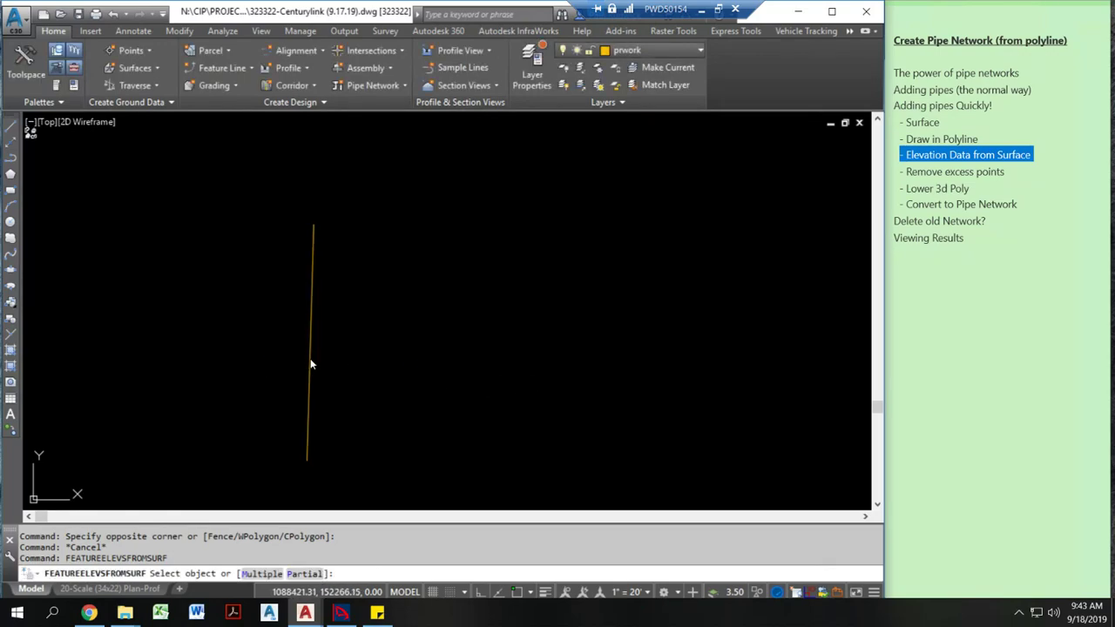
key(Return)
Step: Select the converted polyline to inspect its object type and its vertices
click(306, 363)
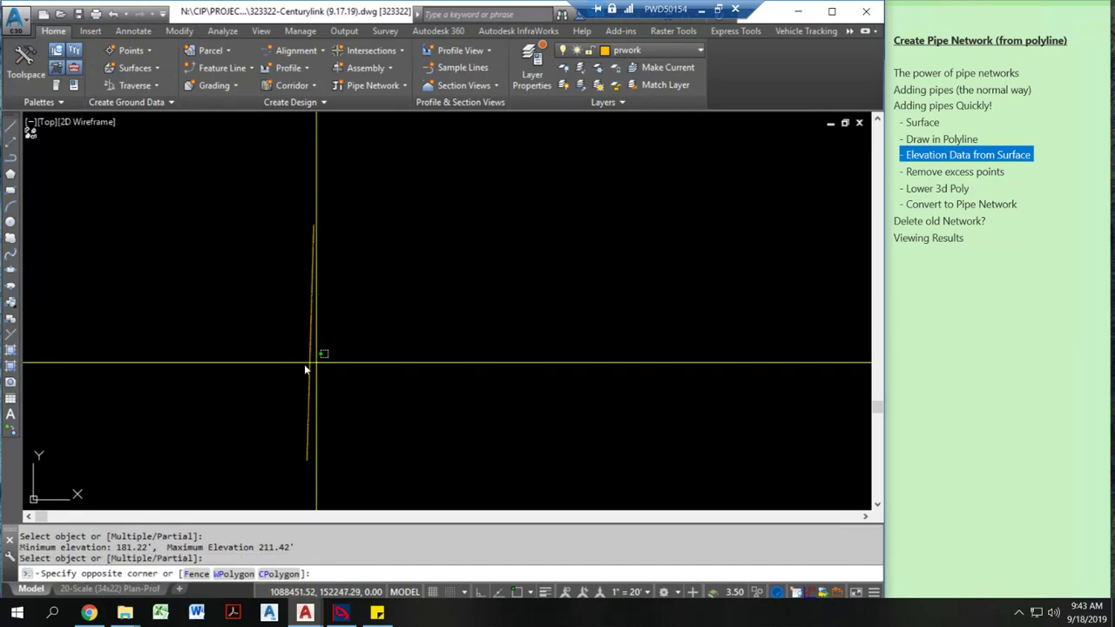
click(304, 370)
right_click(330, 338)
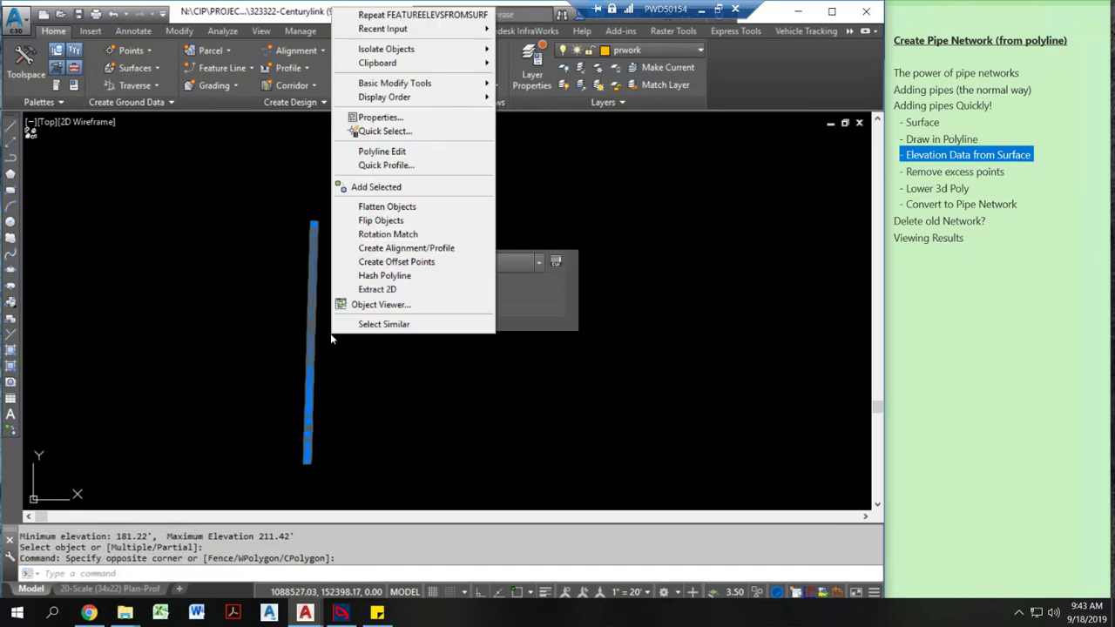
key(Escape)
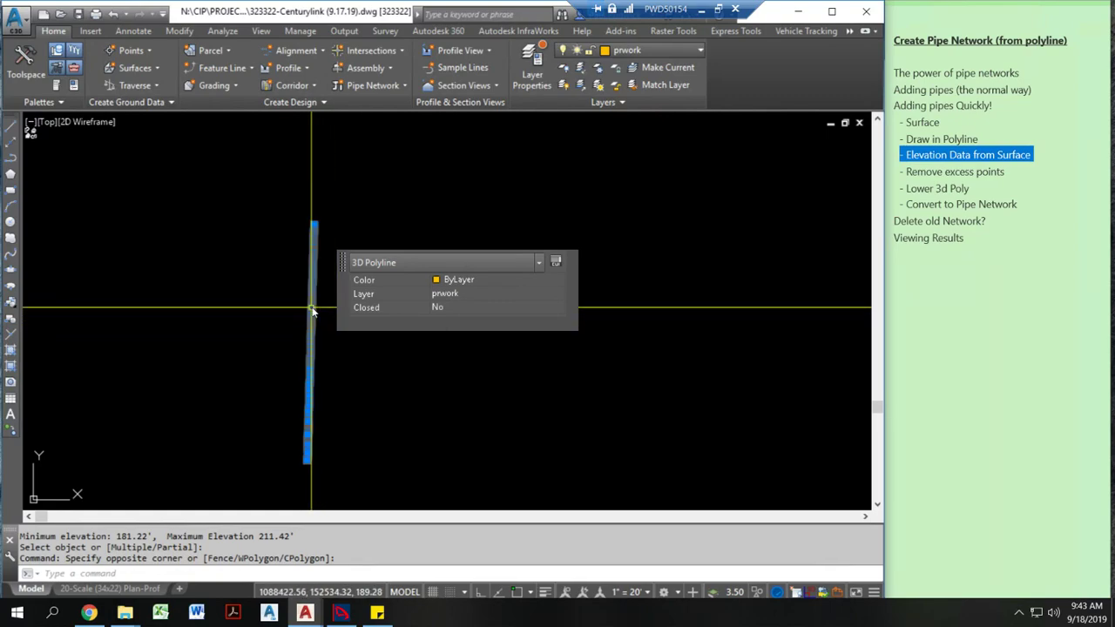
Step: Highlight the "Remove excess points" line in the sticky note
click(1007, 171)
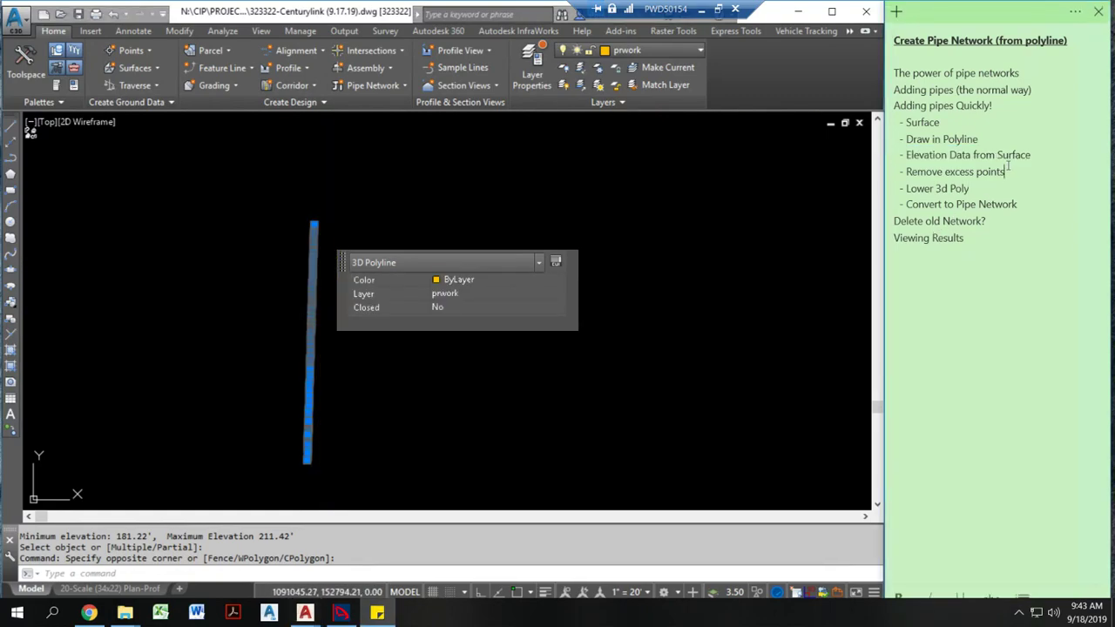
drag(1008, 168, 804, 223)
click(404, 373)
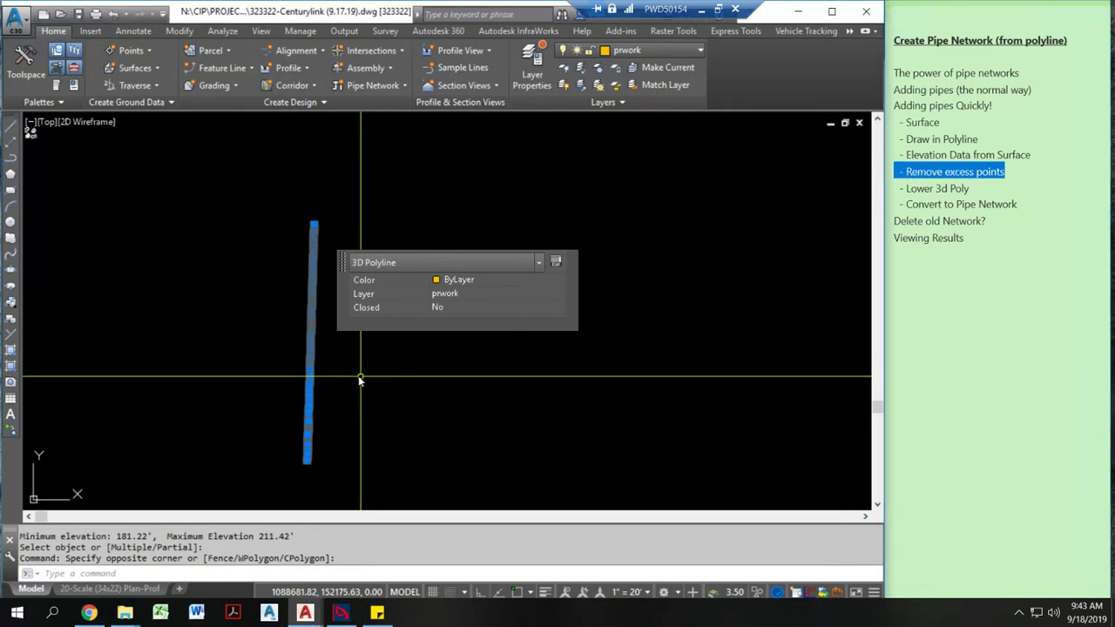
Step: Weed the 3D polyline's vertices twice with WEEDFEATURES, using angle 0°30'00", grade 0.20%, length 25.00' and 3D distance 0.10'
key(Escape)
click(291, 389)
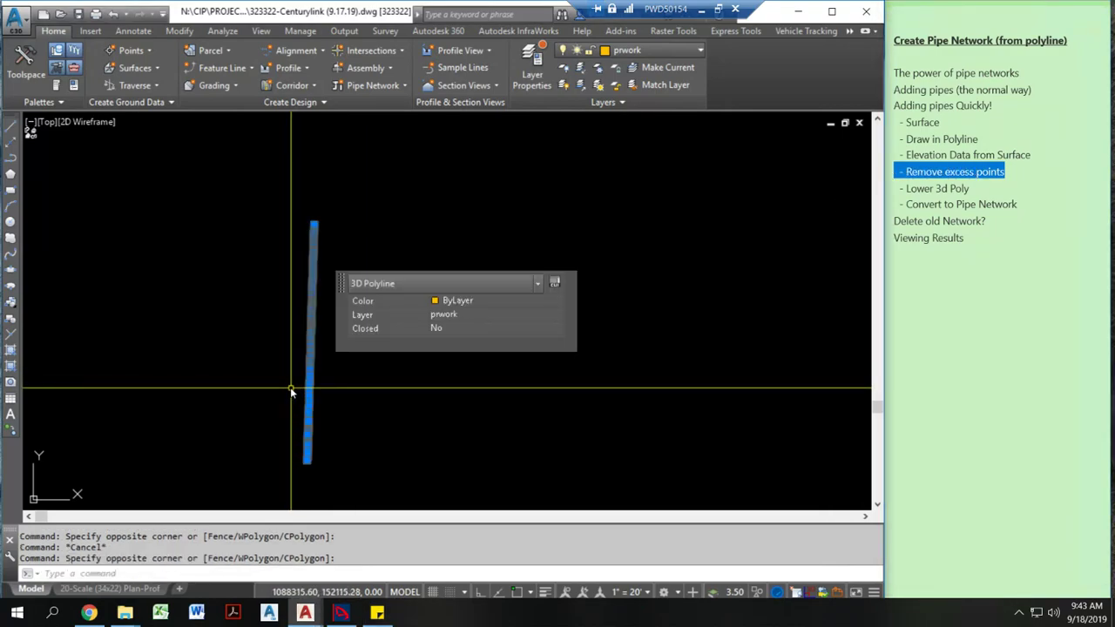
text(weedfeatures)
key(Return)
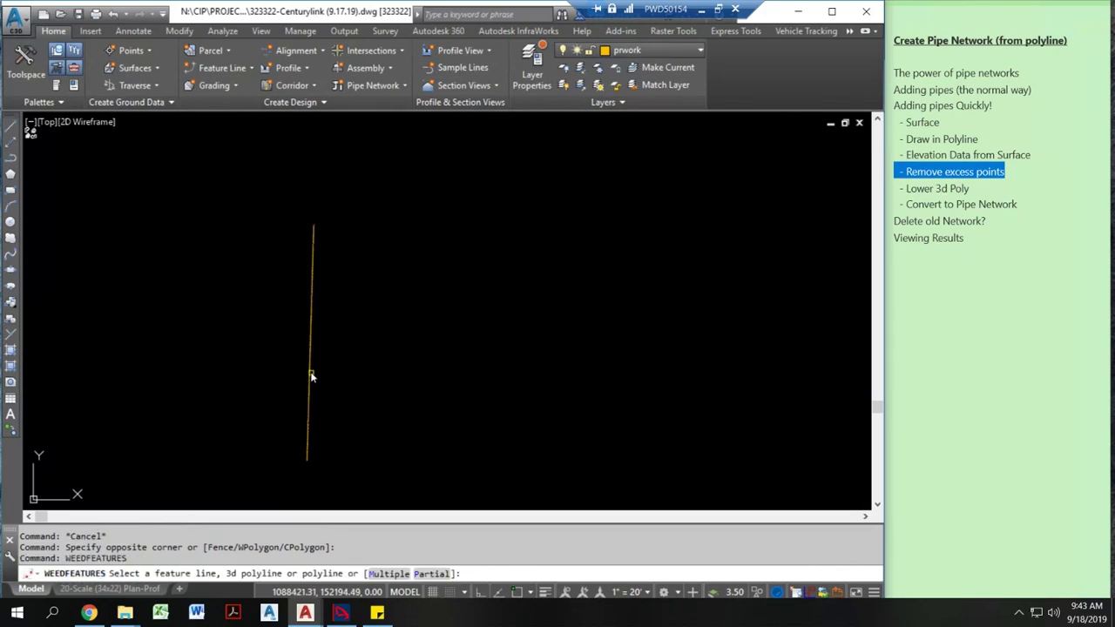
click(310, 374)
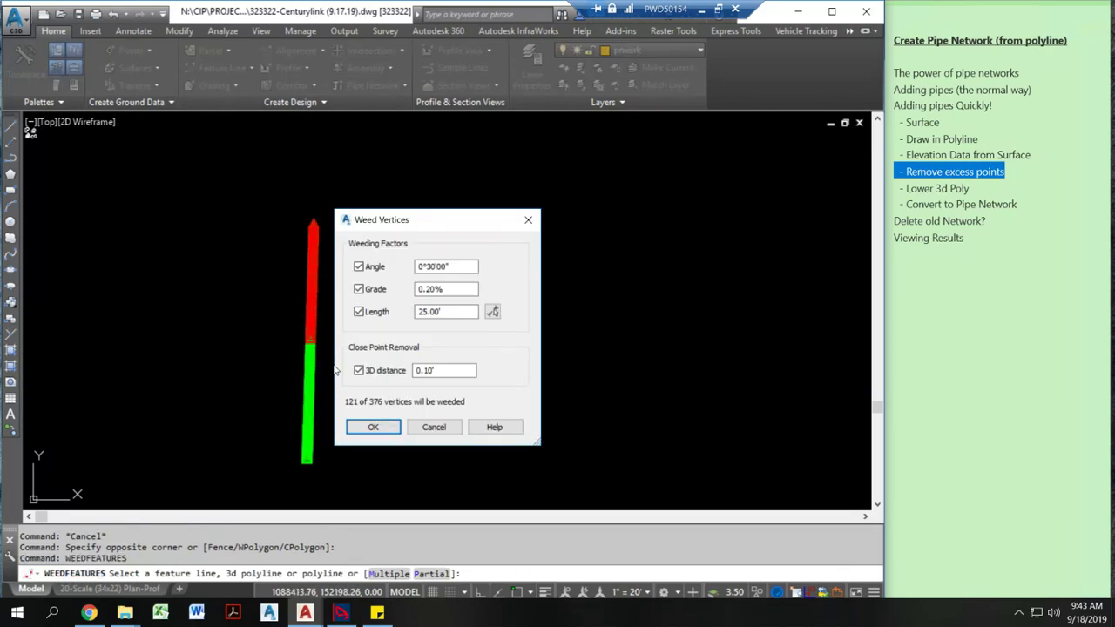
drag(401, 217, 465, 205)
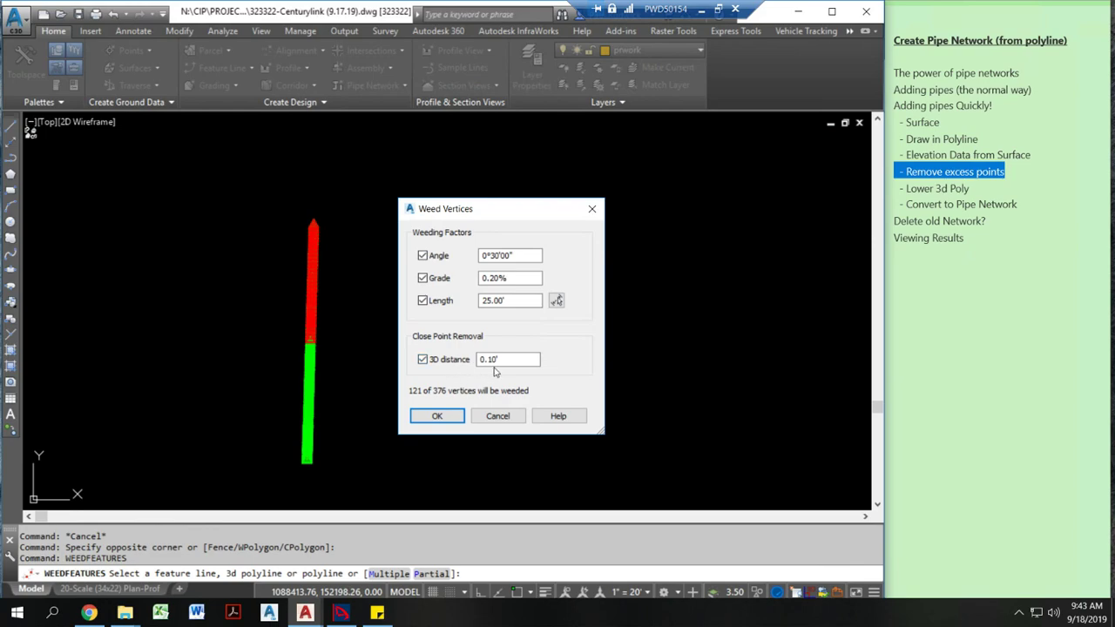
click(439, 418)
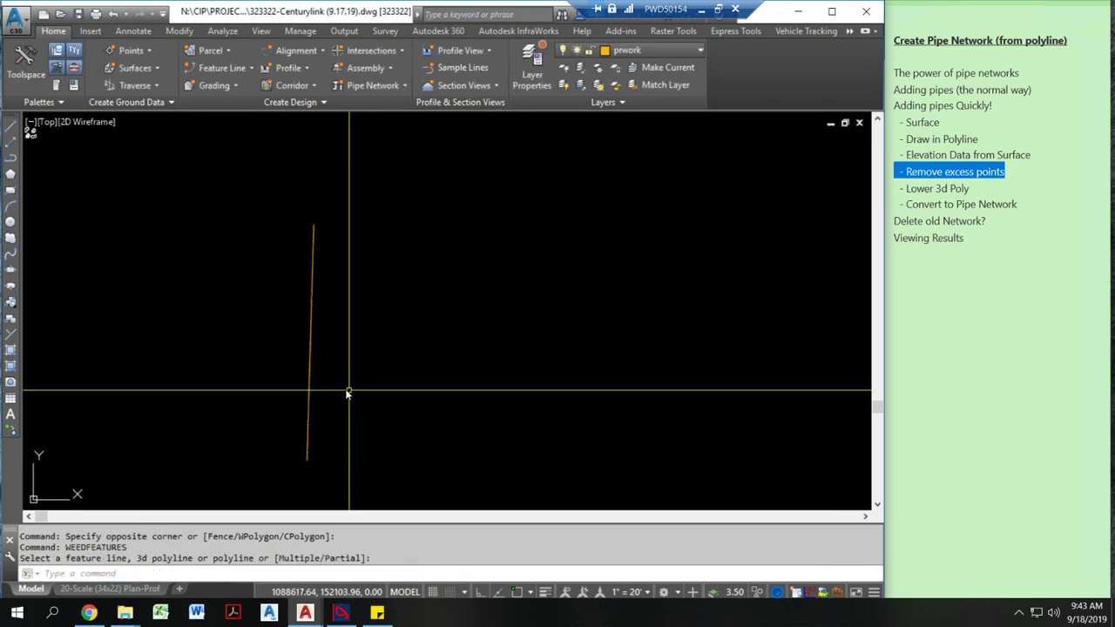
click(309, 383)
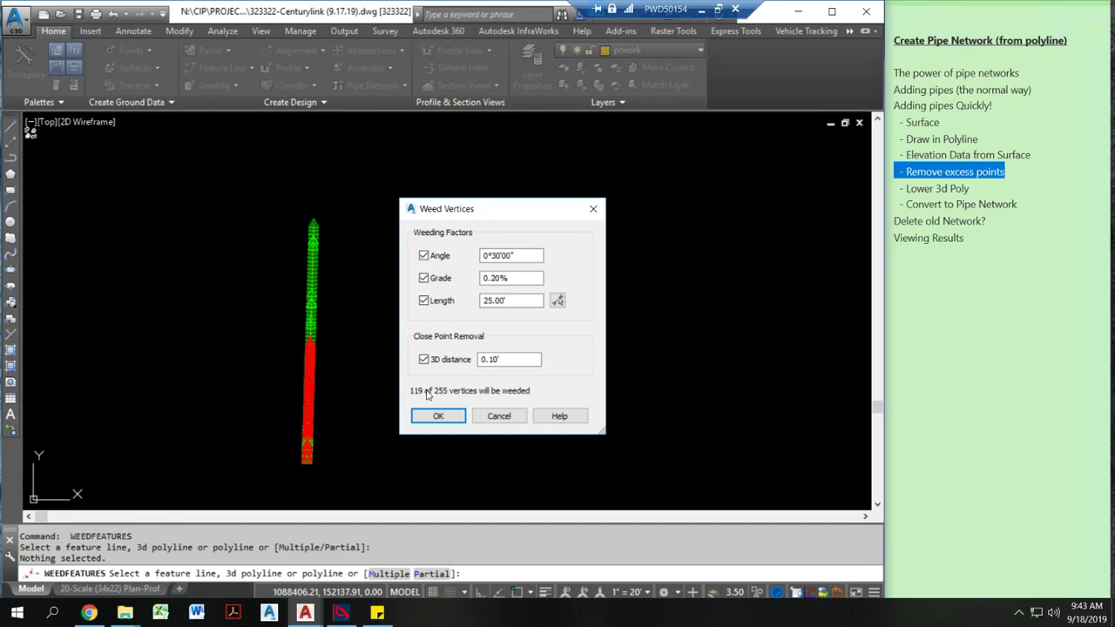
click(438, 415)
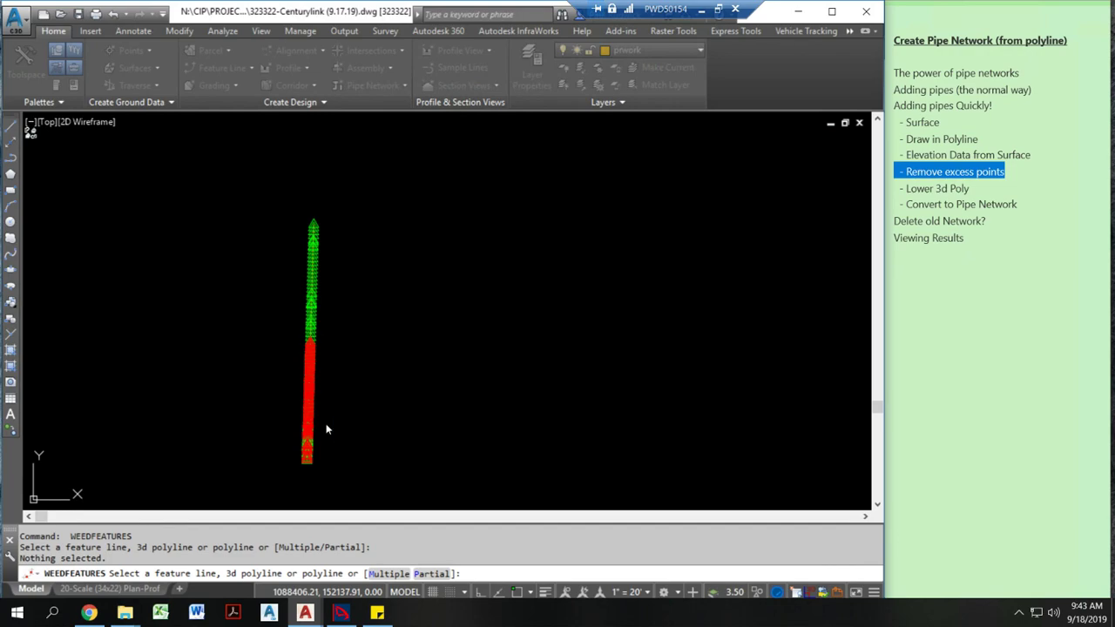
Step: Weed the 3D polyline again by length only, set to 50', with the angle, grade and 3D distance factors off
click(309, 425)
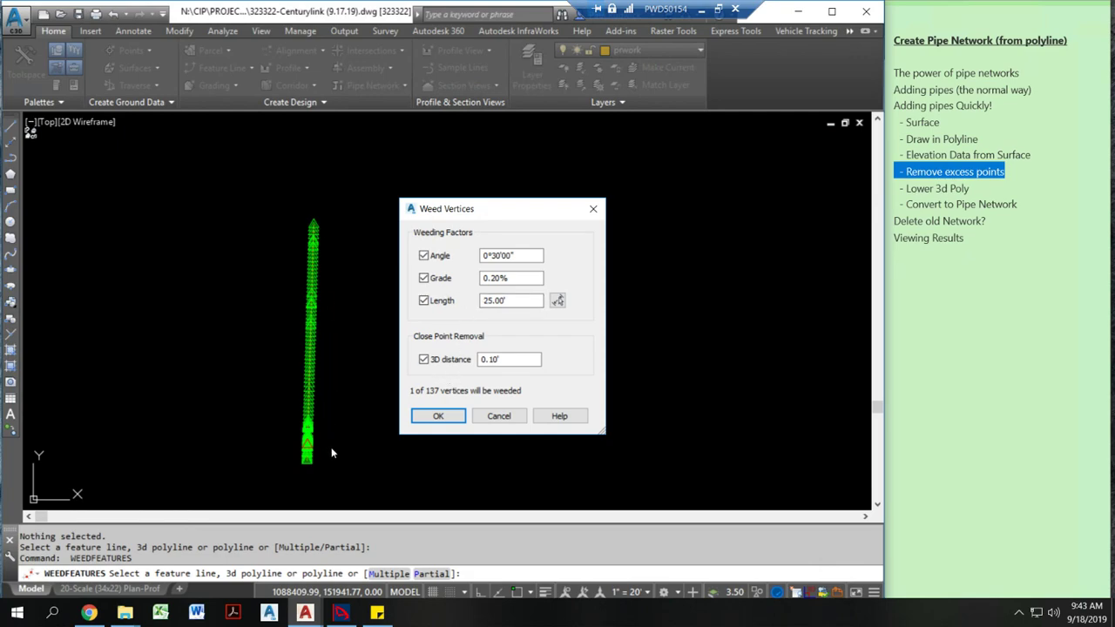
click(453, 360)
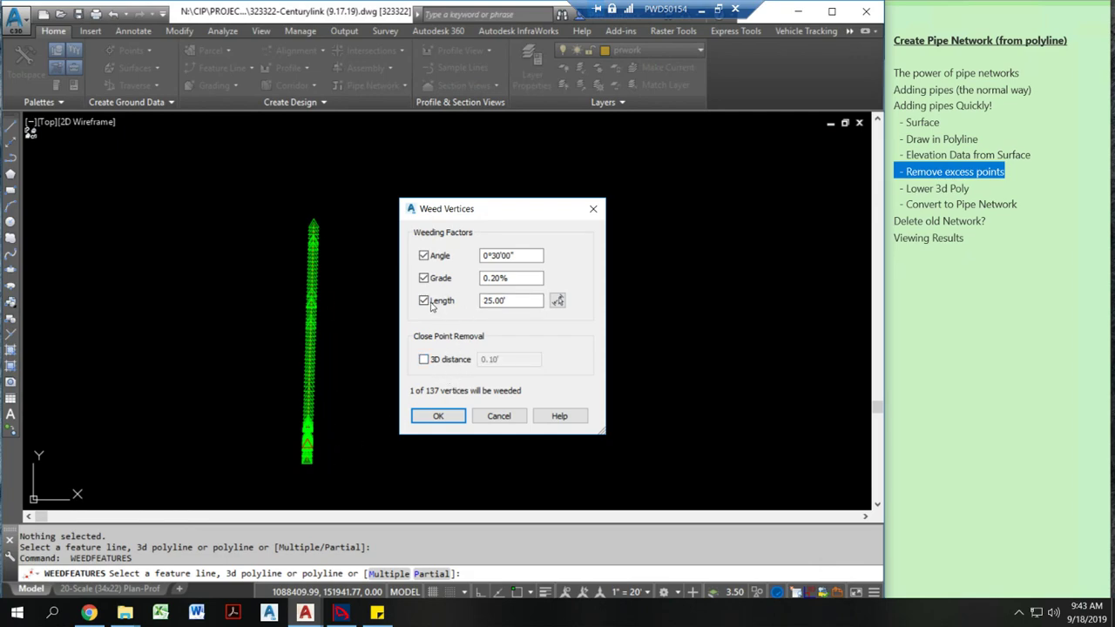
click(427, 278)
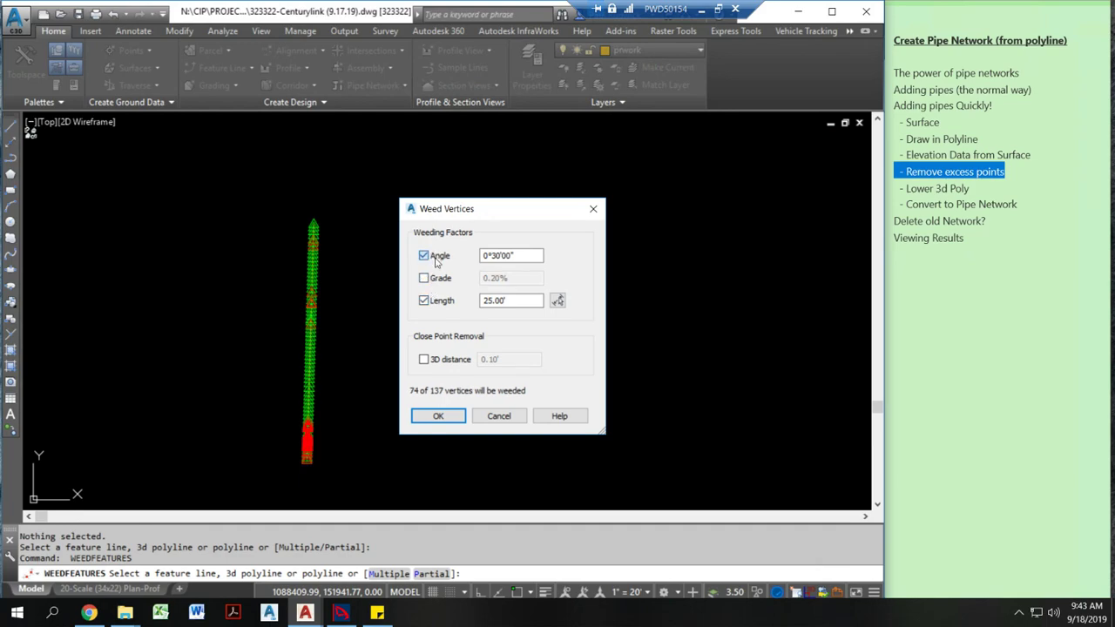
click(436, 260)
drag(515, 300, 465, 307)
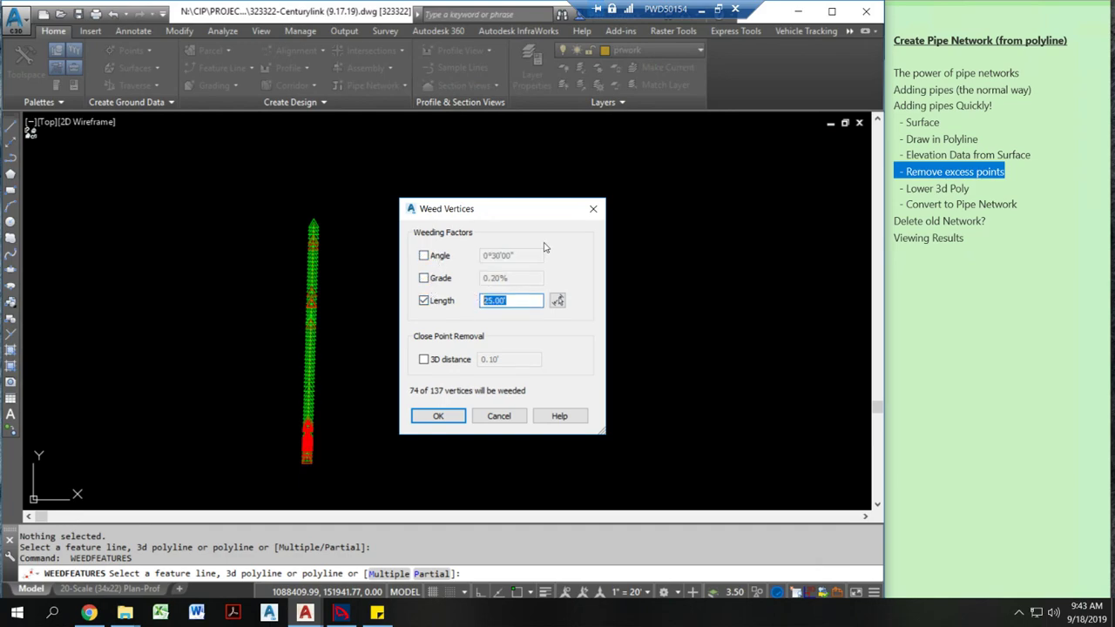
text(50)
key(Tab)
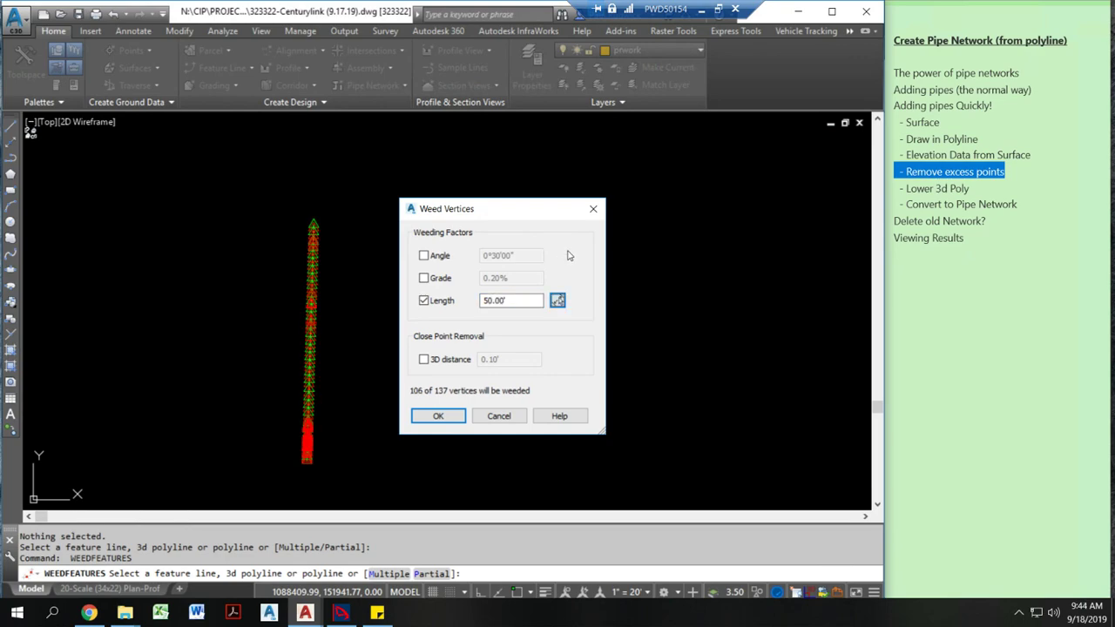
click(438, 416)
Step: Inspect the spacing of the remaining vertices near the north end of the 3D polyline, and deselect it
click(360, 374)
click(311, 384)
mouse_move(309, 388)
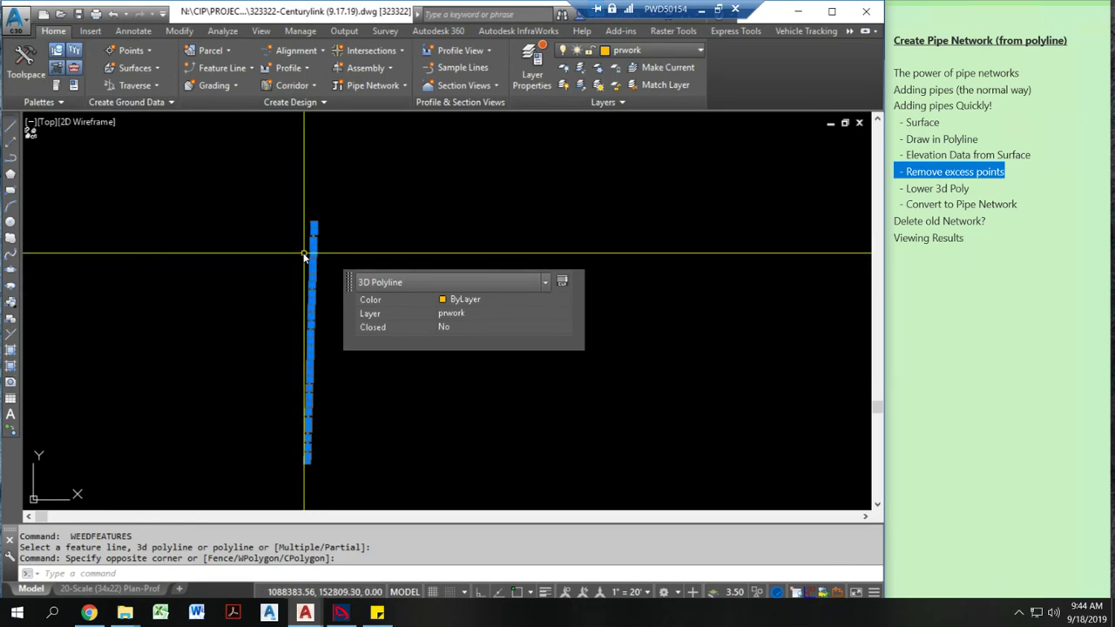
scroll(304, 255, up, 2)
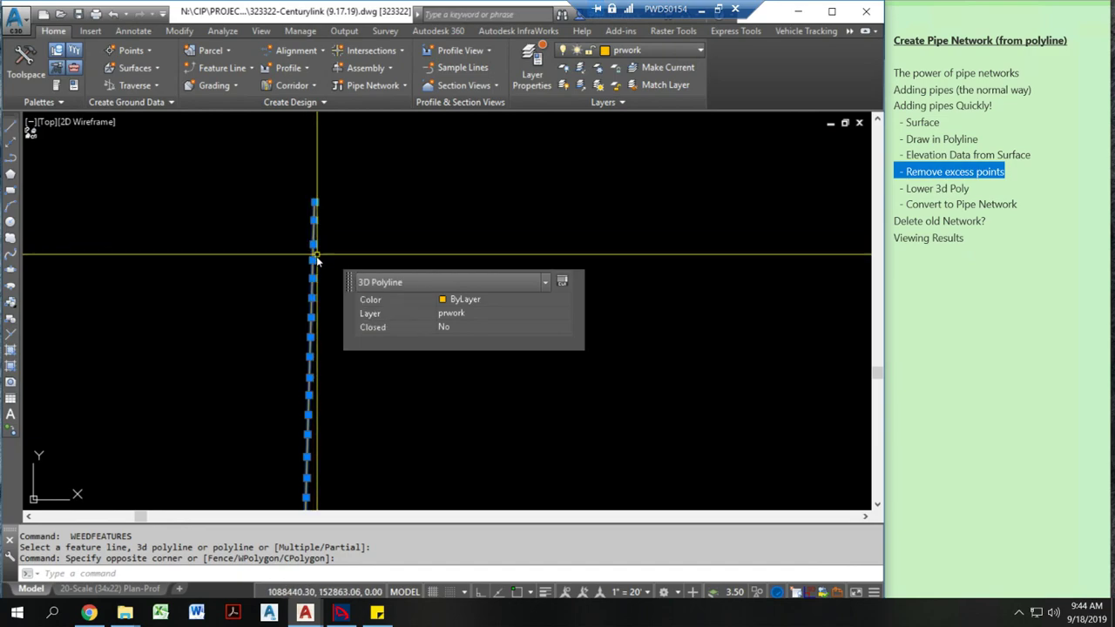
key(Escape)
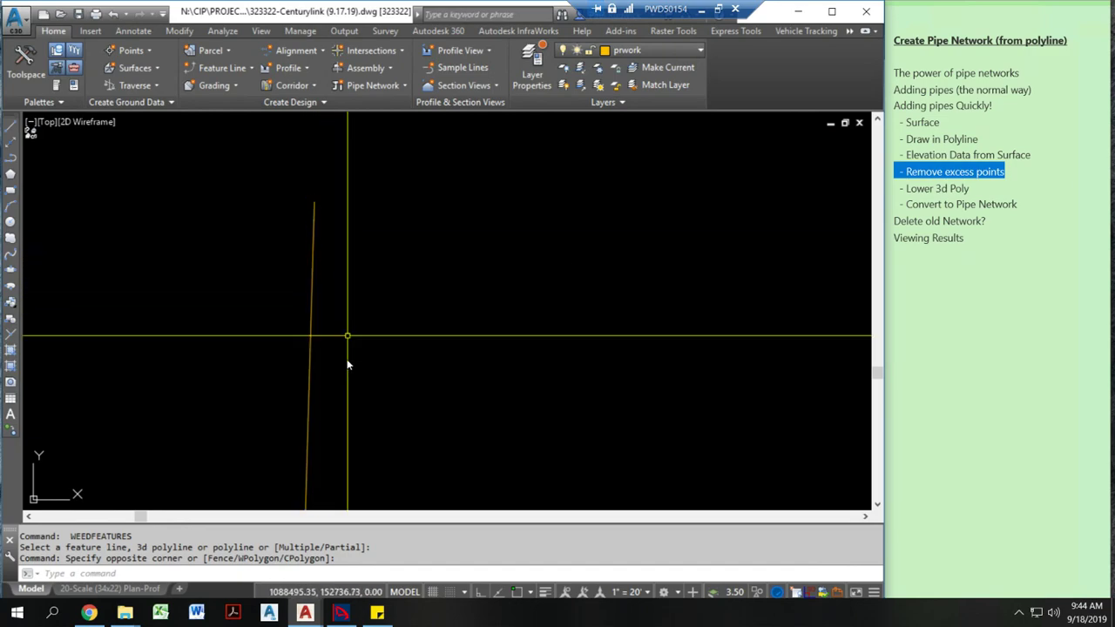
Step: Highlight the "Lower 3d Poly" line in the sticky note
scroll(348, 366, down, 3)
mouse_move(358, 400)
middle_down()
mouse_move(342, 341)
mouse_move(342, 239)
mouse_move(340, 267)
middle_up()
click(996, 183)
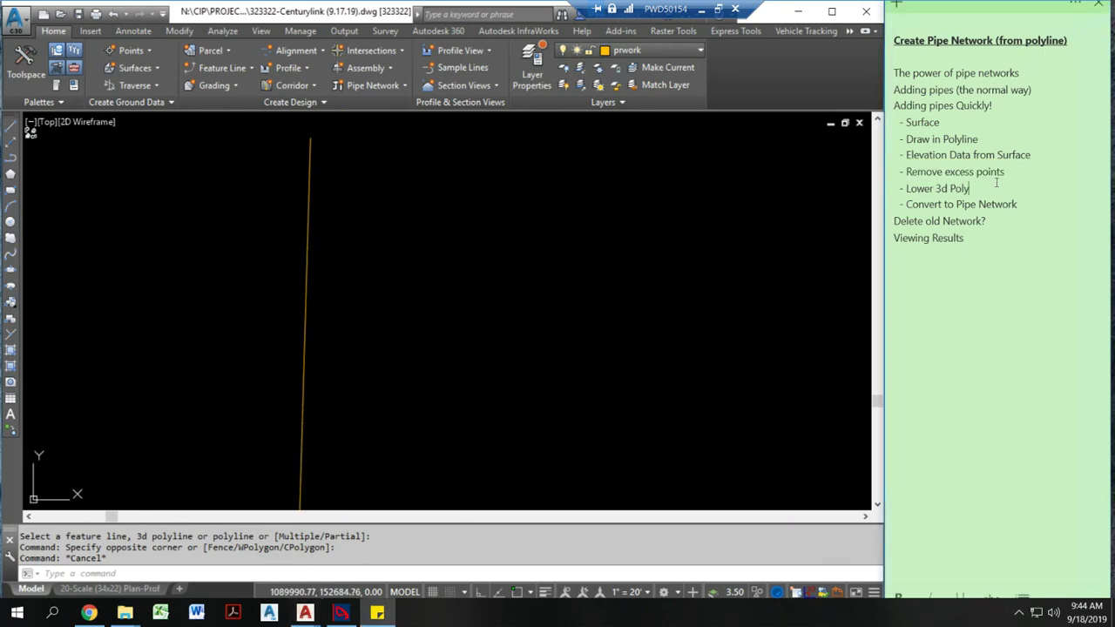
drag(997, 183, 897, 189)
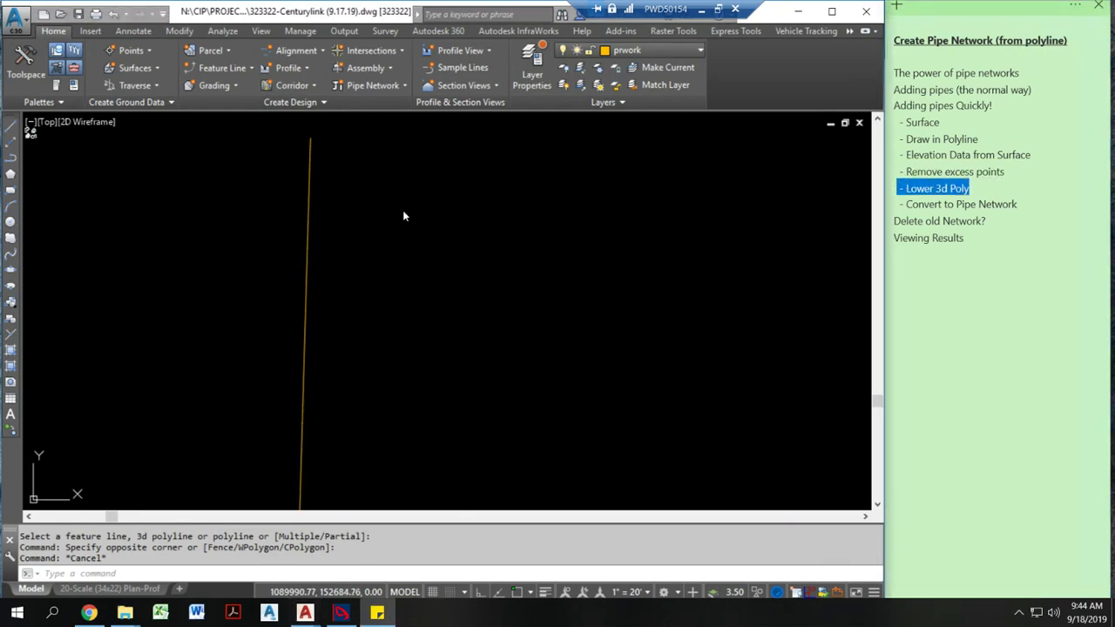
click(355, 253)
click(267, 286)
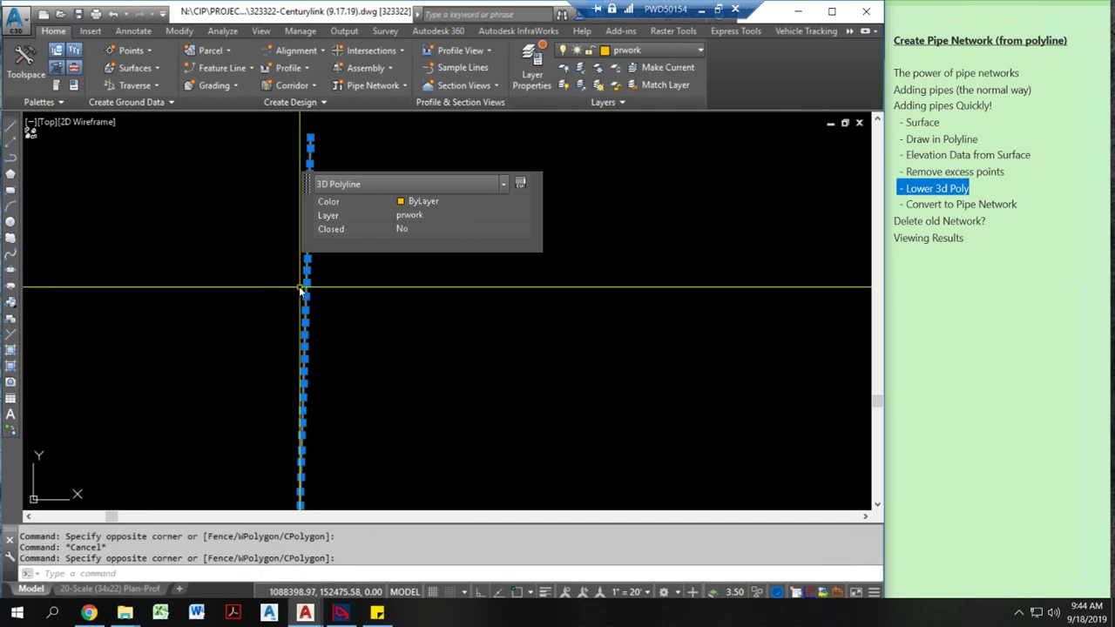
text(FEA)
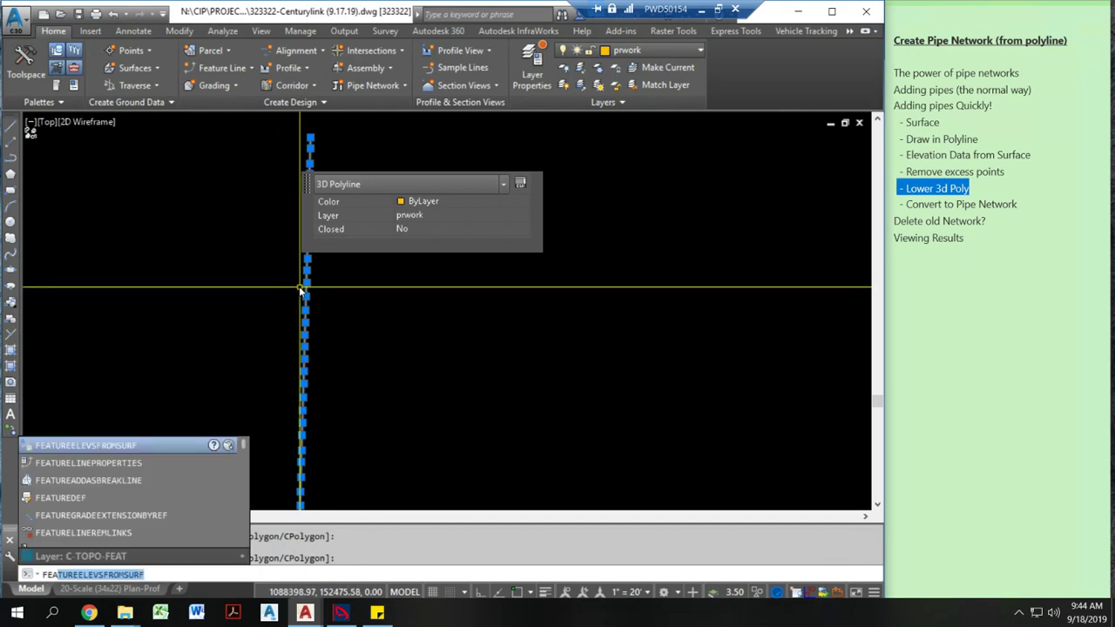
key(Return)
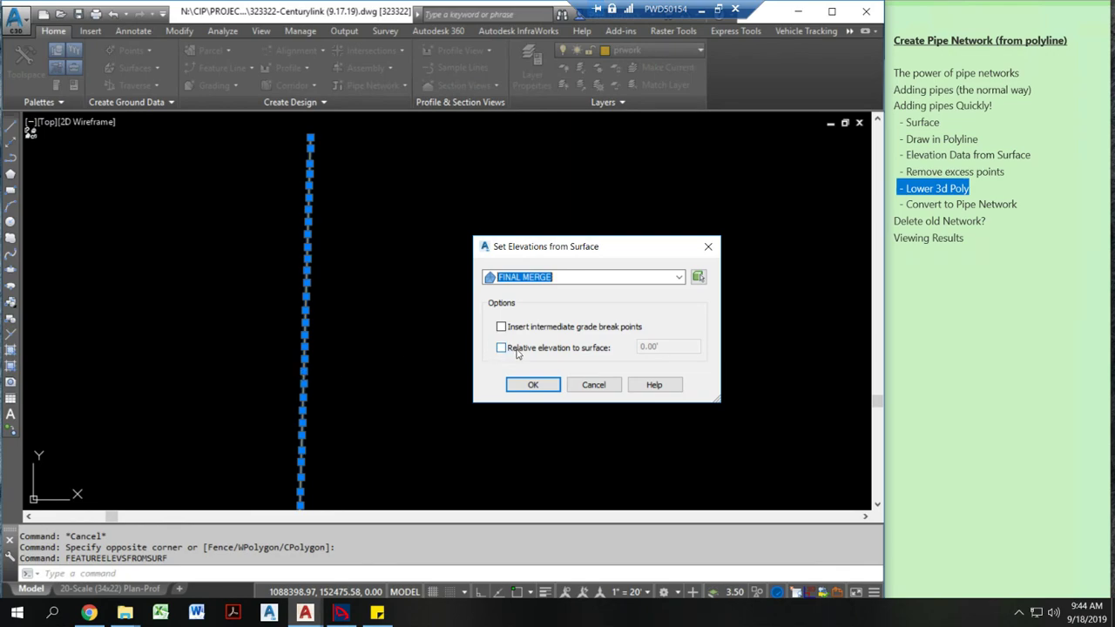
click(593, 384)
Step: Lower the 3D polyline 5 feet with the Move command, using a displacement of 0,0,-5
click(336, 392)
click(285, 399)
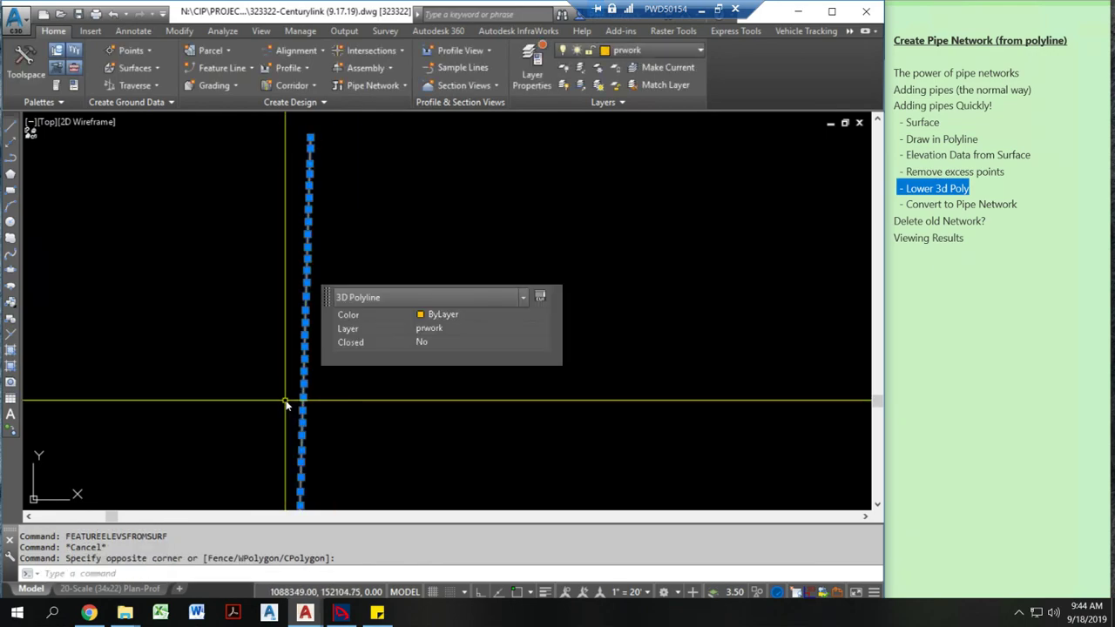
text(jo)
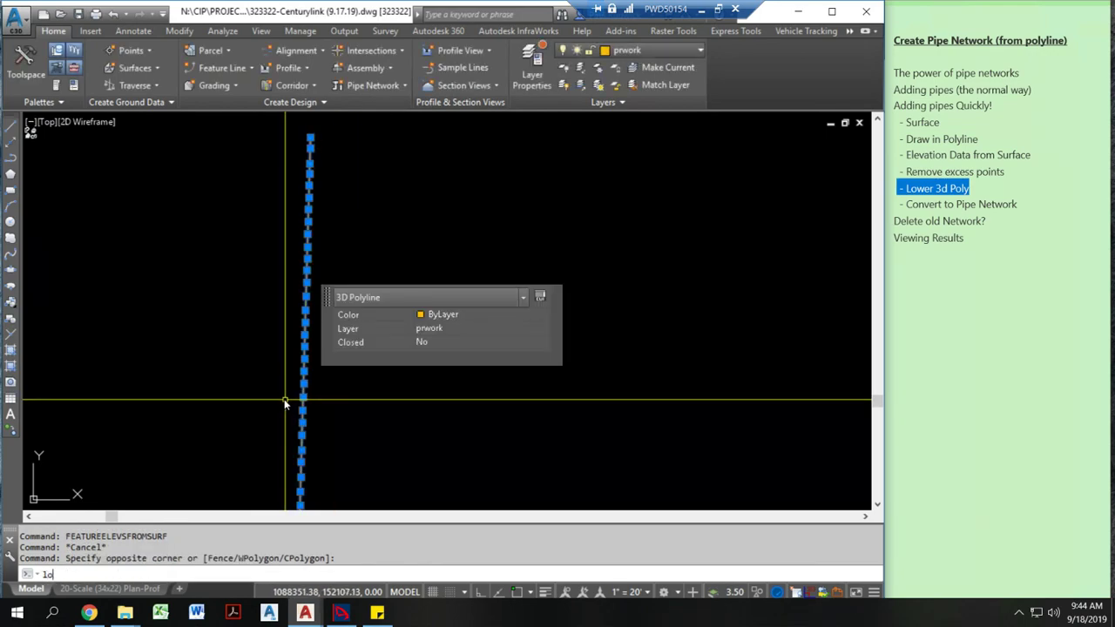
key(BackSpace)
key(BackSpace)
text(m)
key(Return)
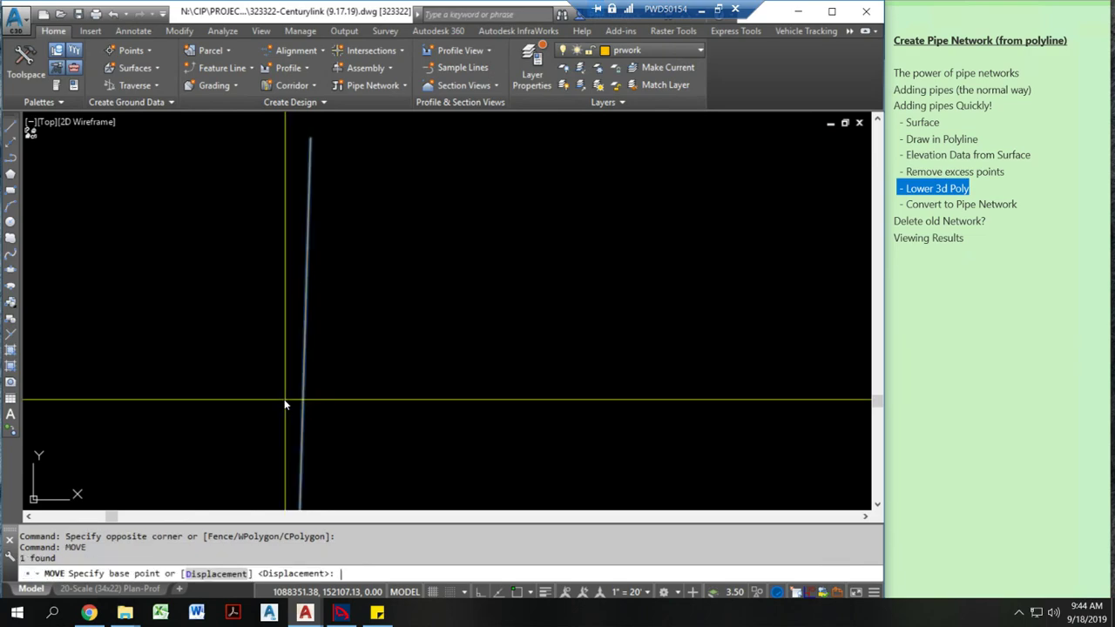
key(Return)
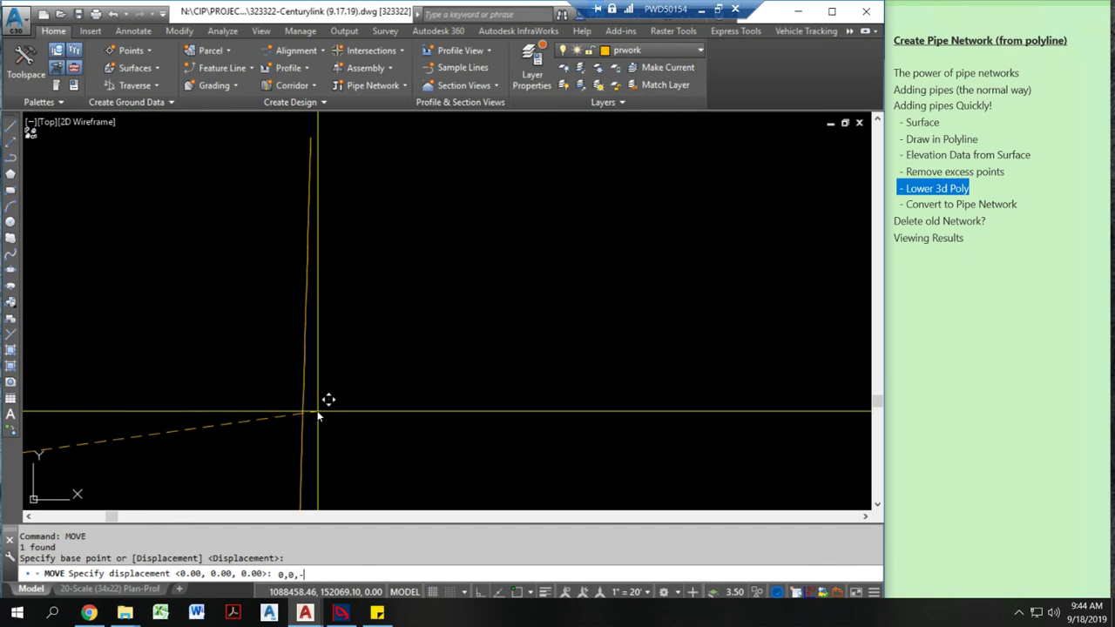
text(0,0,-5)
key(Return)
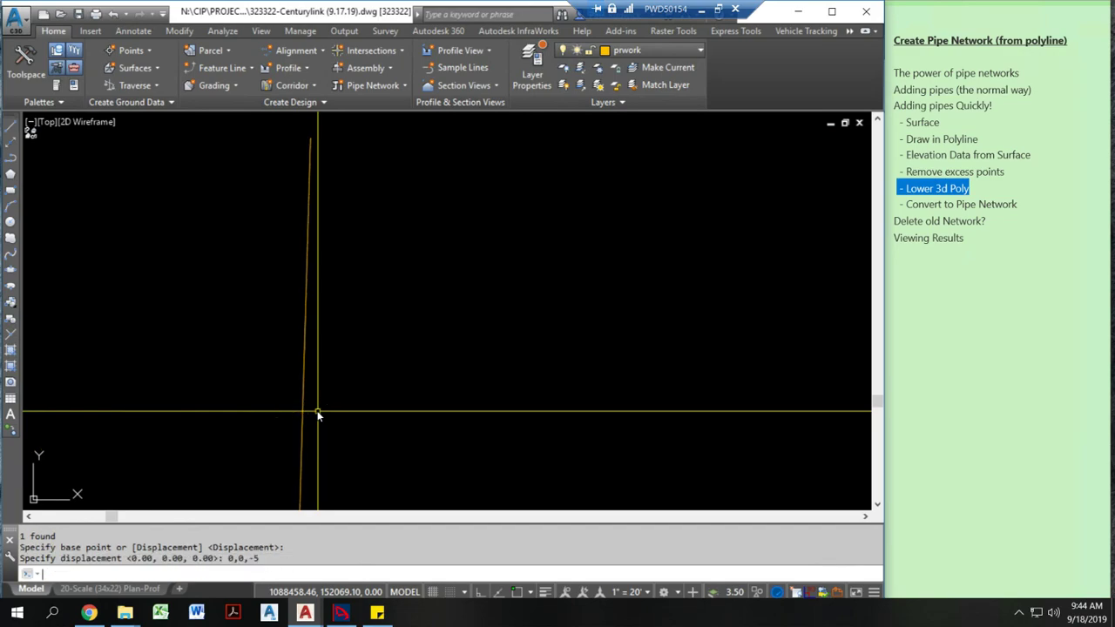
Step: Highlight the "Convert to Pipe Network" line in the sticky note
scroll(301, 411, down, 2)
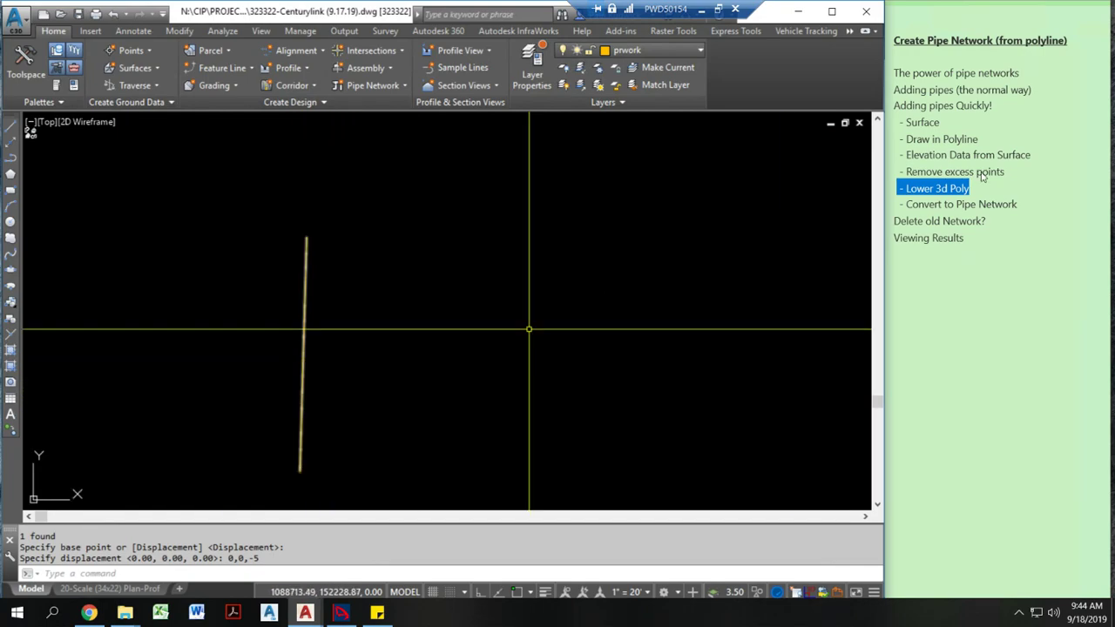
click(1026, 198)
drag(1021, 199, 892, 203)
click(369, 315)
click(302, 366)
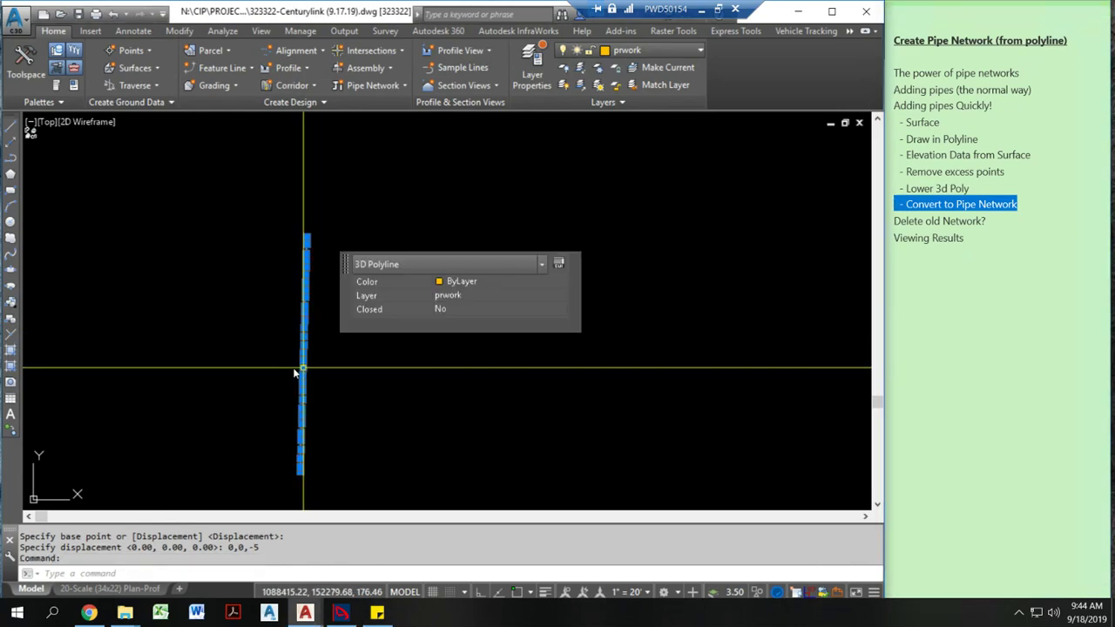
click(364, 87)
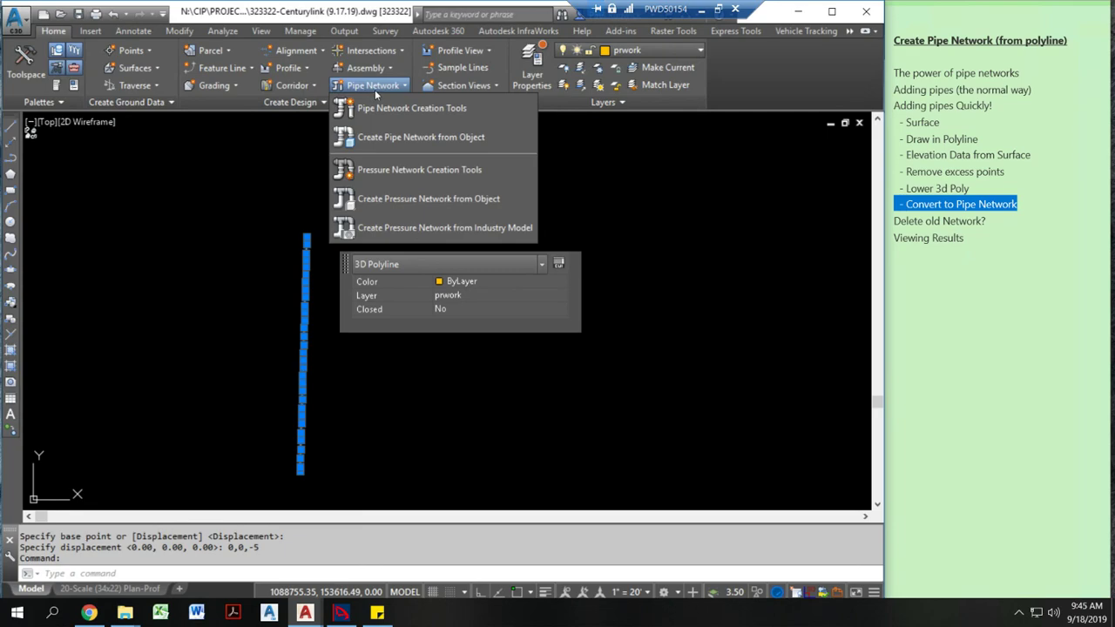
click(396, 142)
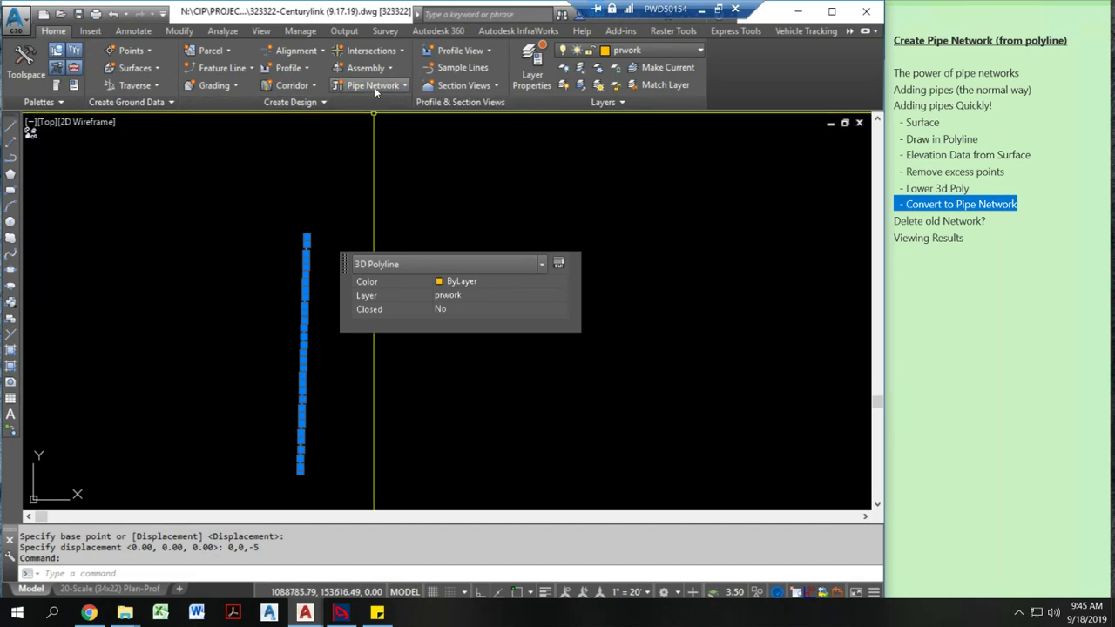
click(375, 87)
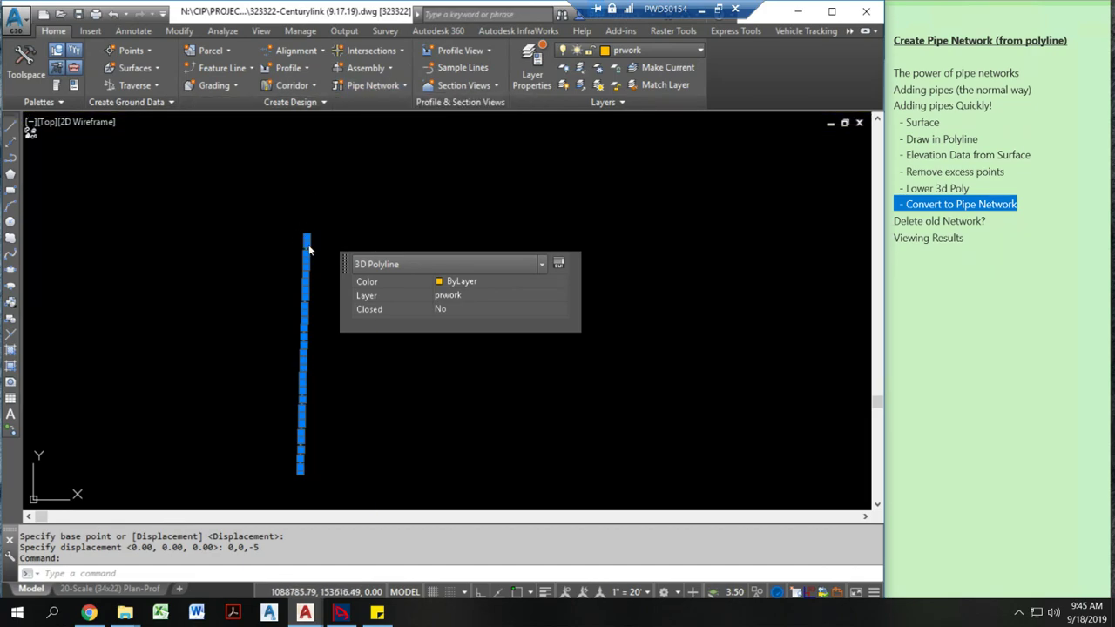
key(Escape)
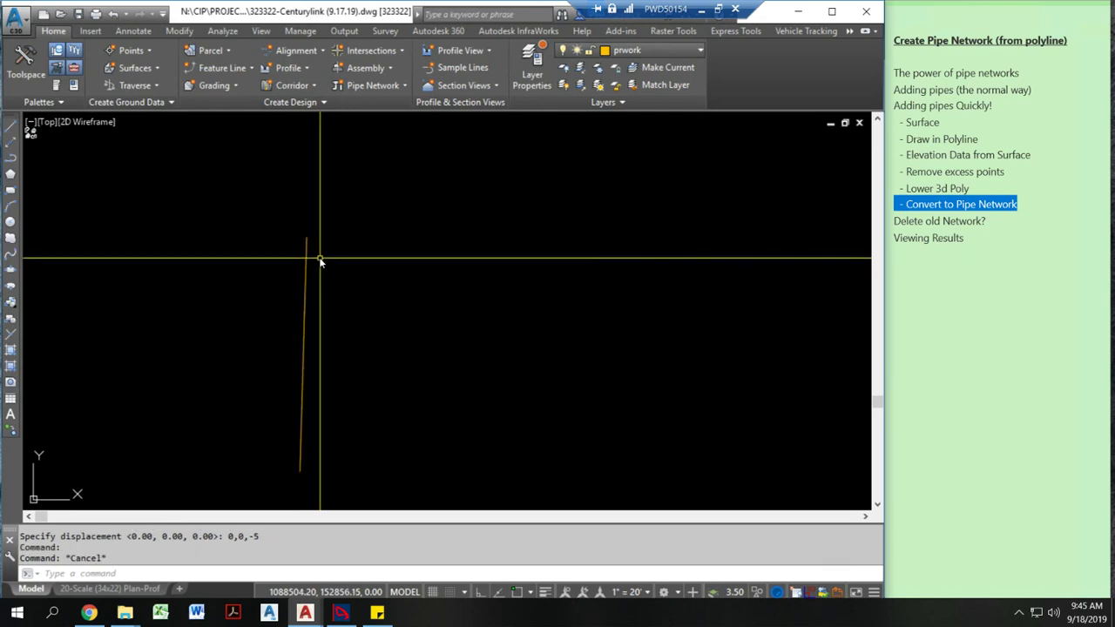
Step: Try to convert the 3D polyline with the Sincpac Poly to Pipe tool, choosing the Proposed Telecom pipe network
click(282, 259)
click(282, 263)
click(284, 266)
click(286, 272)
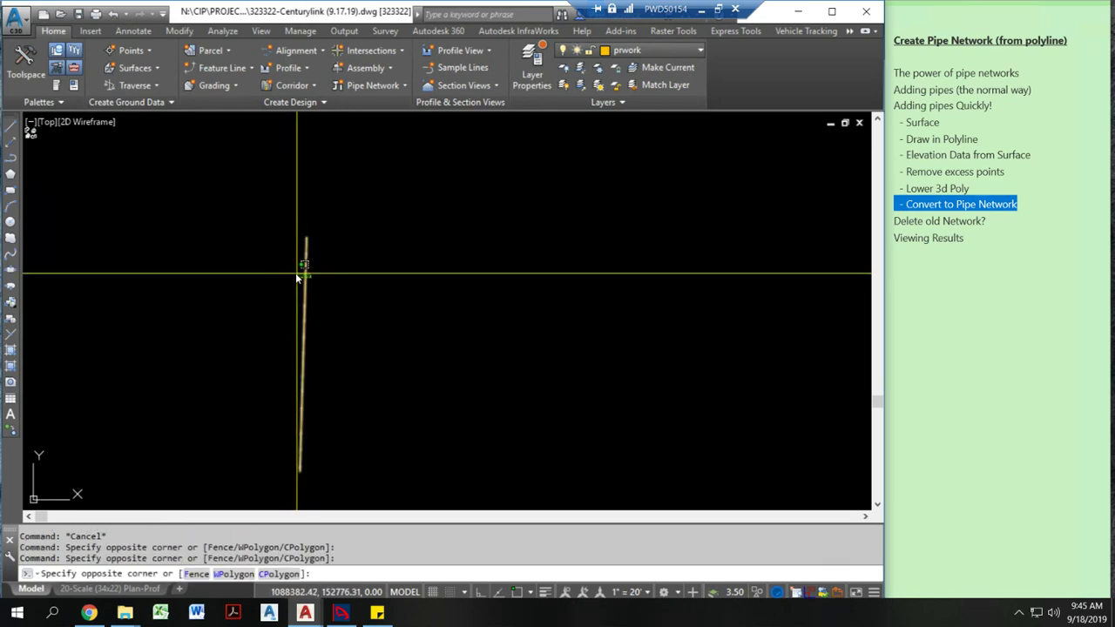
click(304, 275)
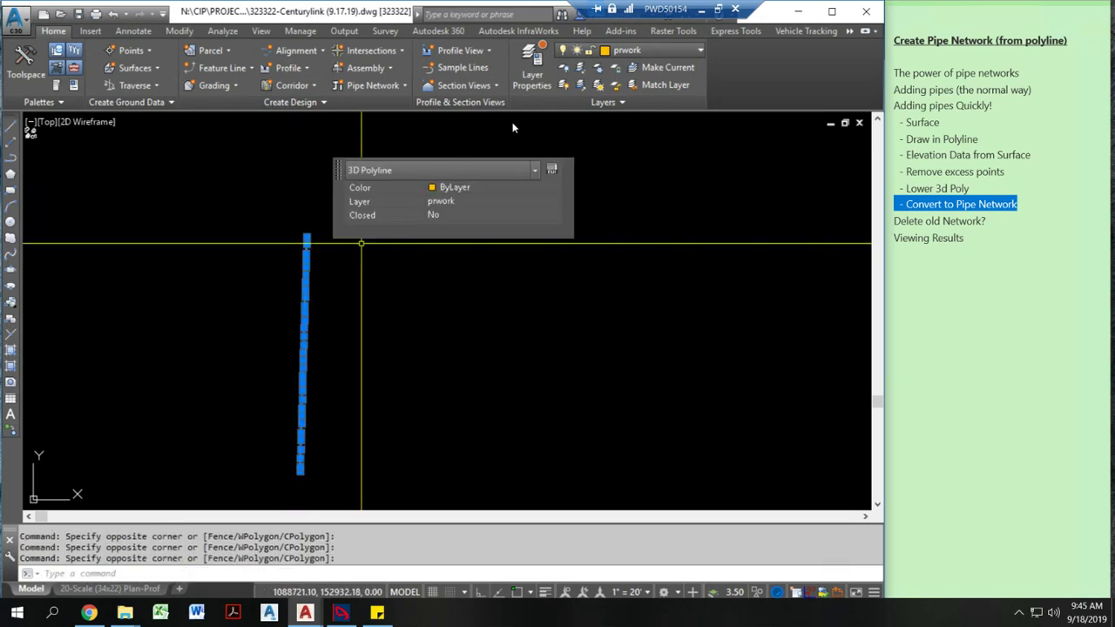
click(850, 32)
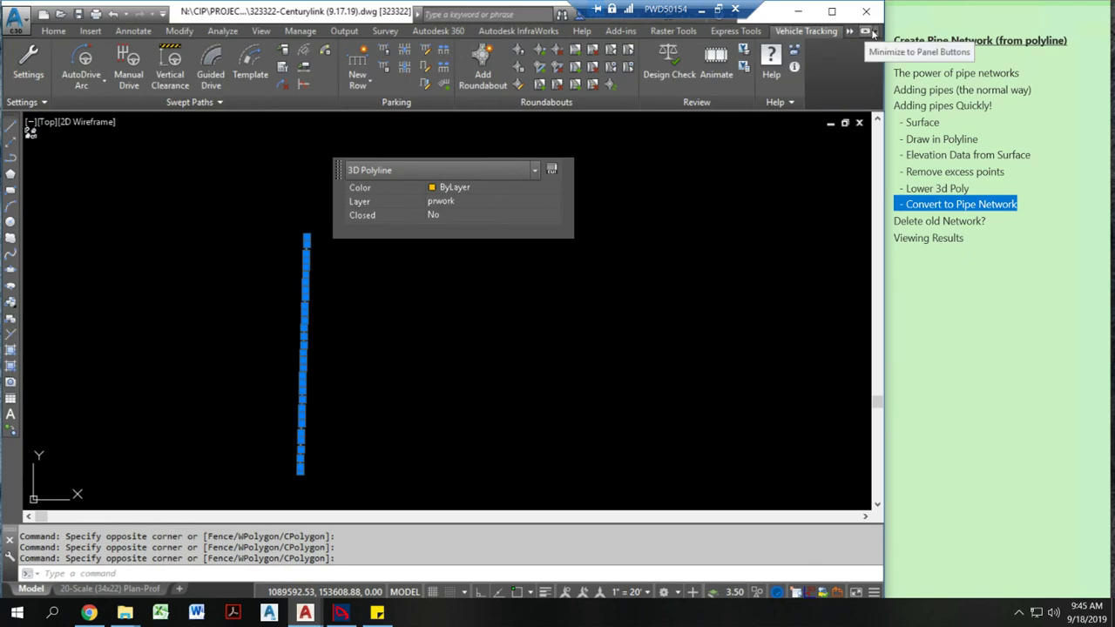
click(851, 32)
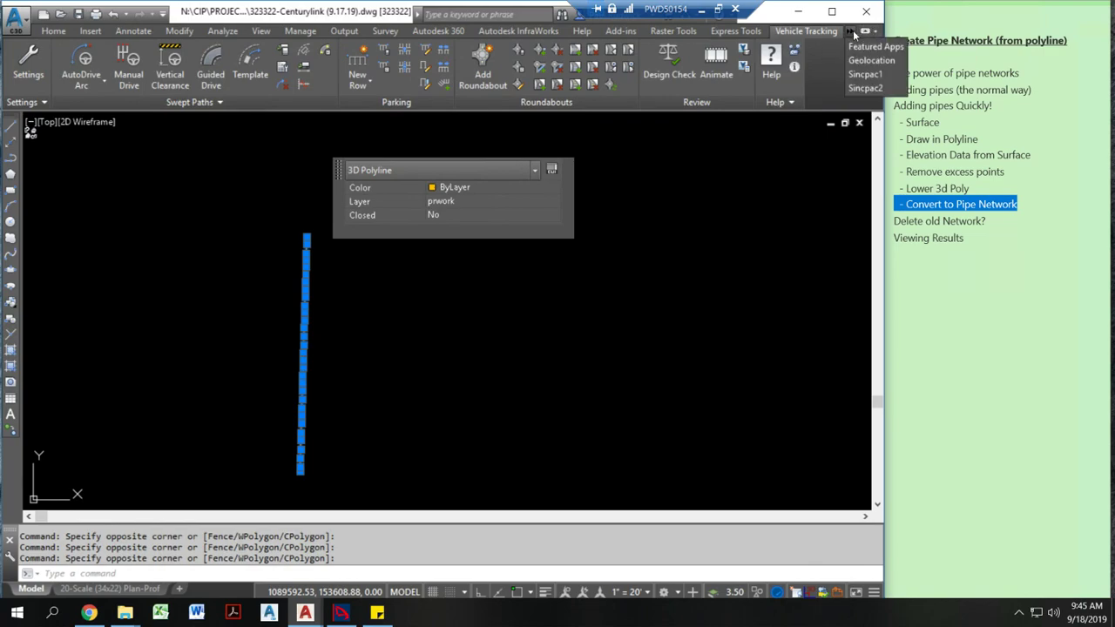
click(869, 88)
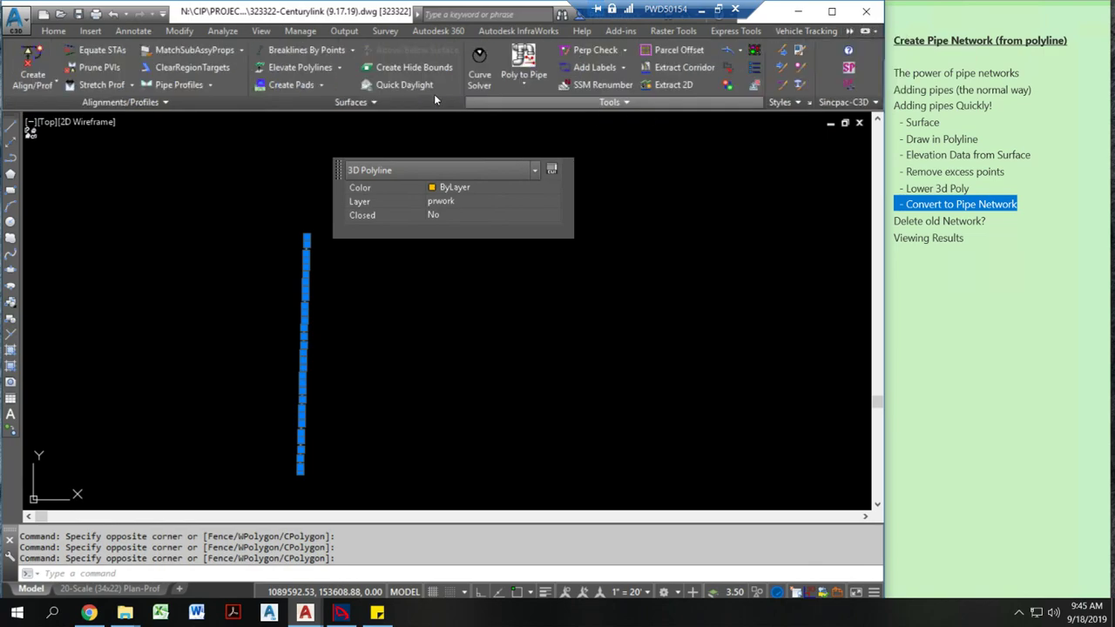
click(529, 83)
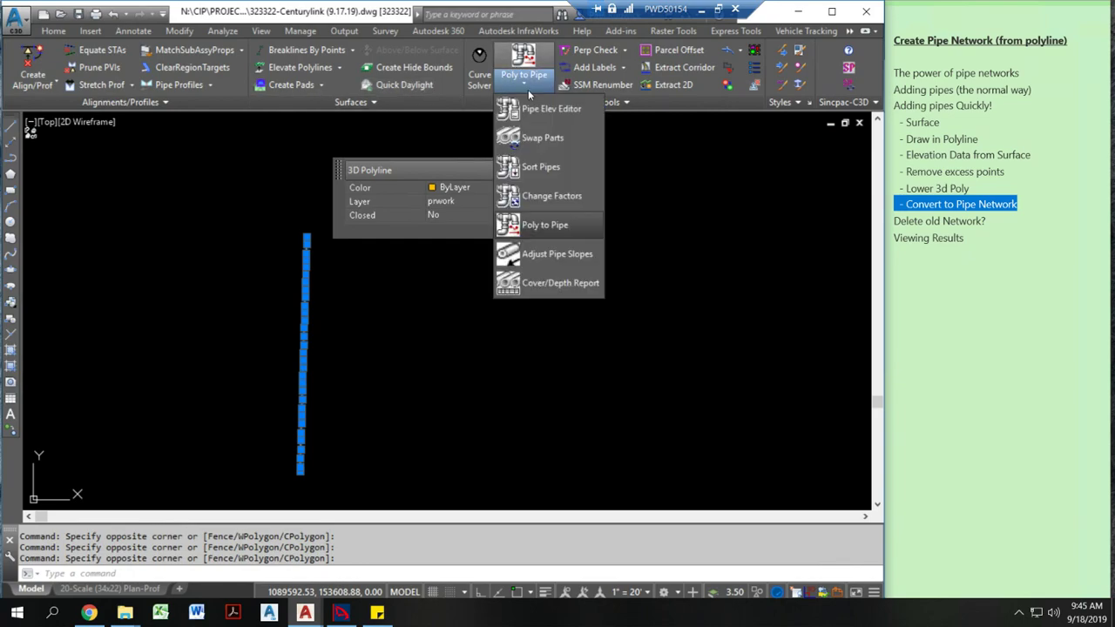
click(531, 218)
click(411, 218)
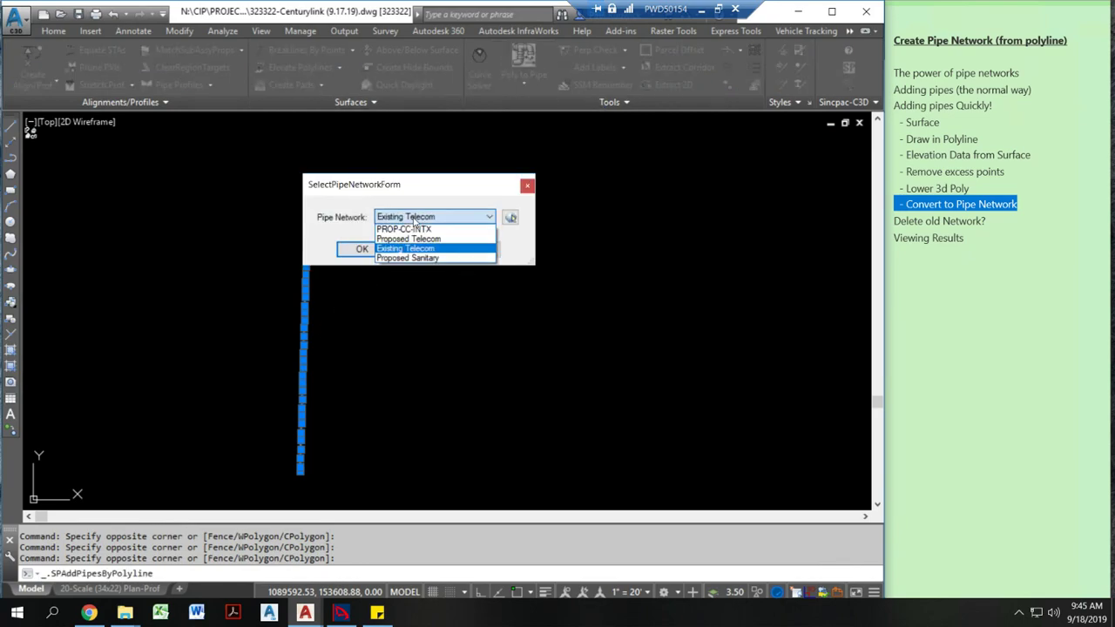
click(419, 240)
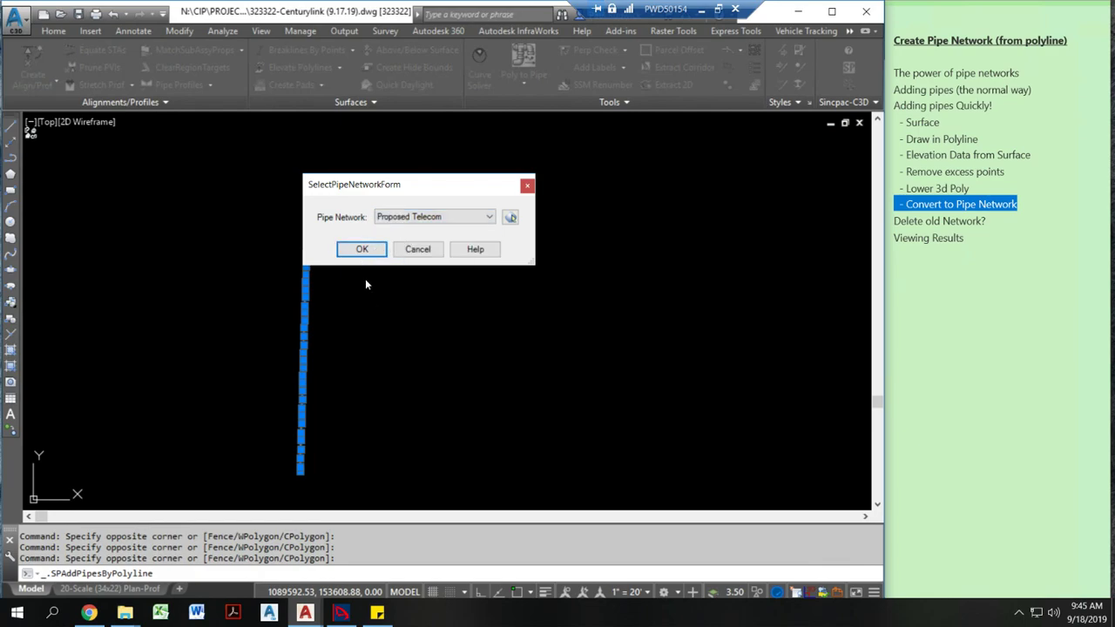
key(Escape)
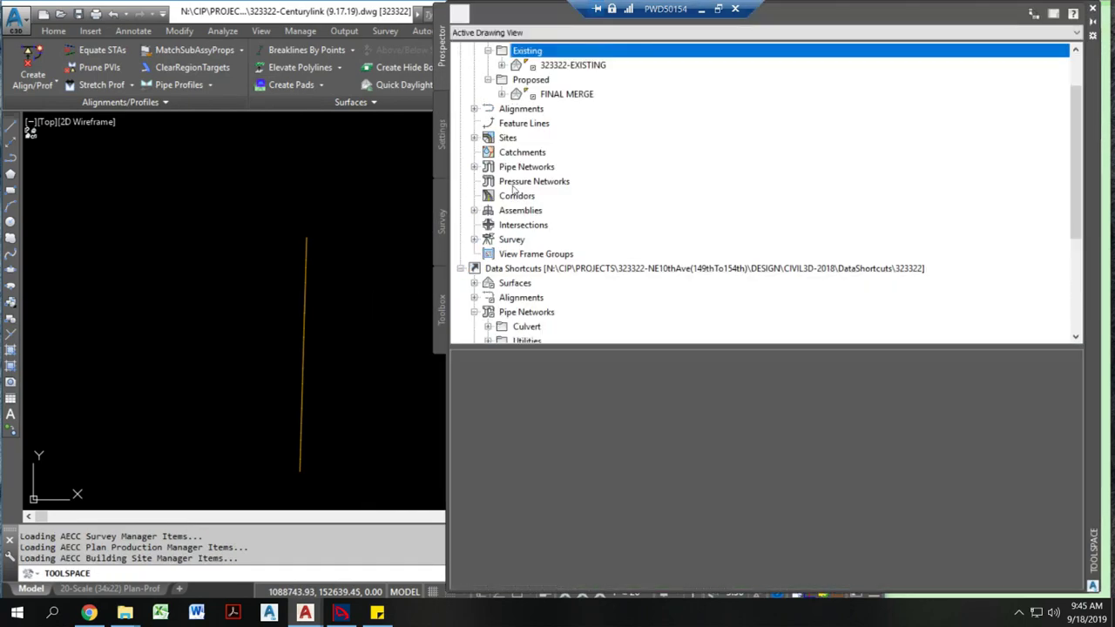
Step: Locate the Proposed Telecom network in the Toolspace Prospector and delete all of its pipes from the drawing
scroll(486, 132, up, 2)
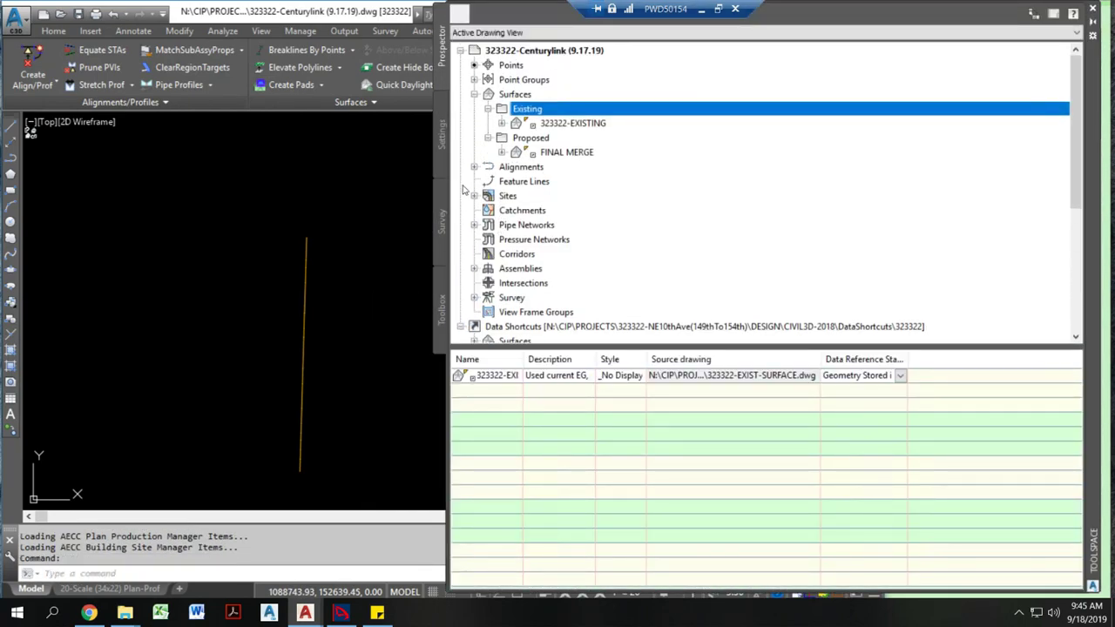
click(474, 225)
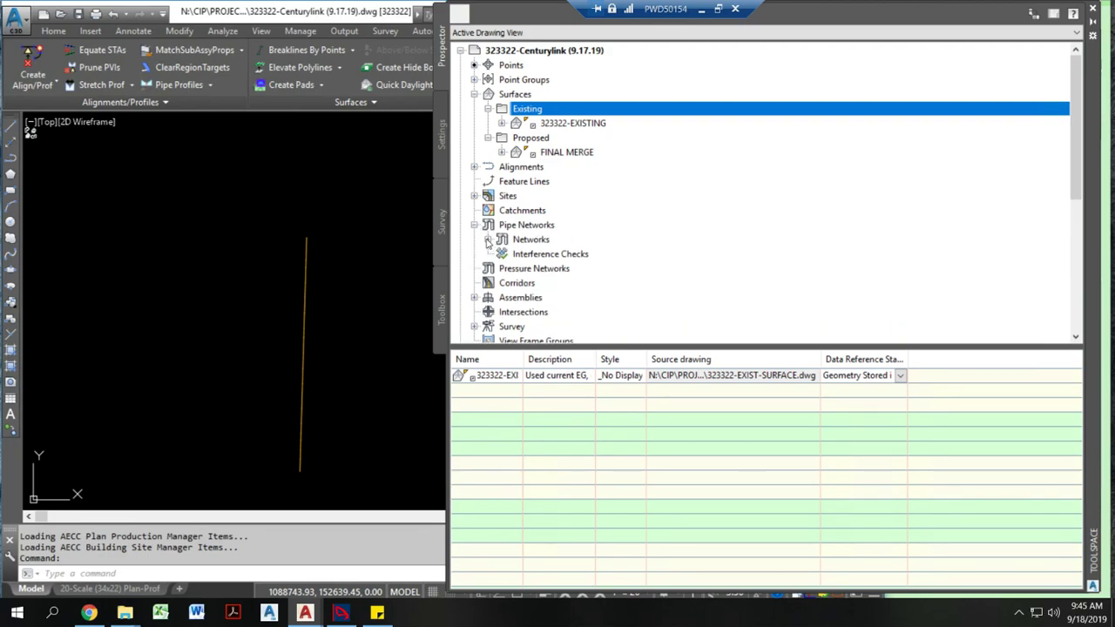
click(488, 240)
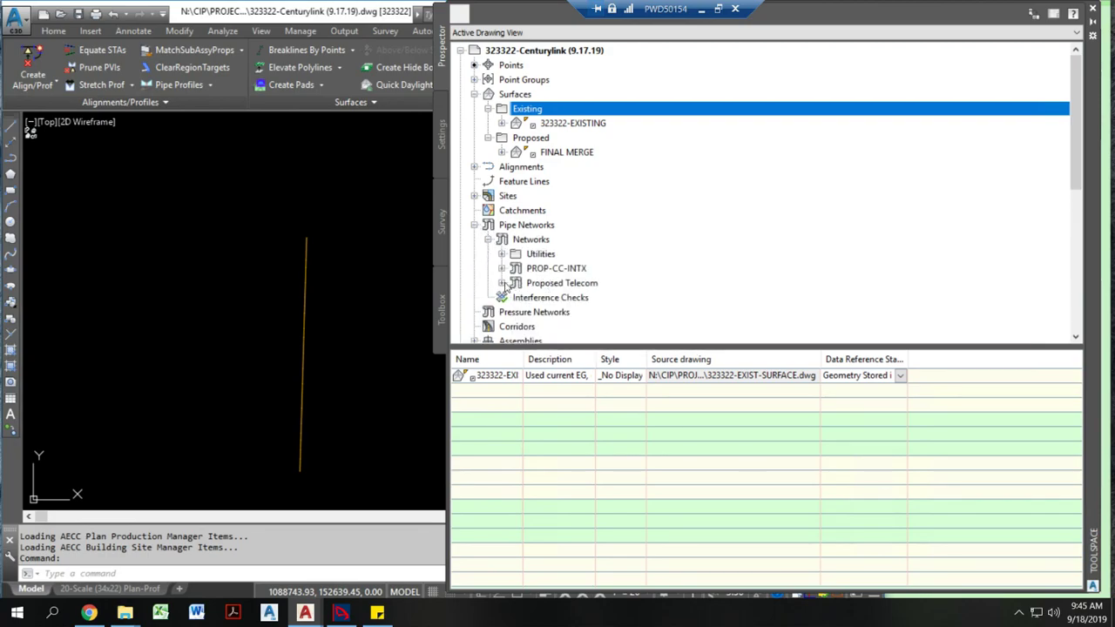
click(502, 284)
click(542, 298)
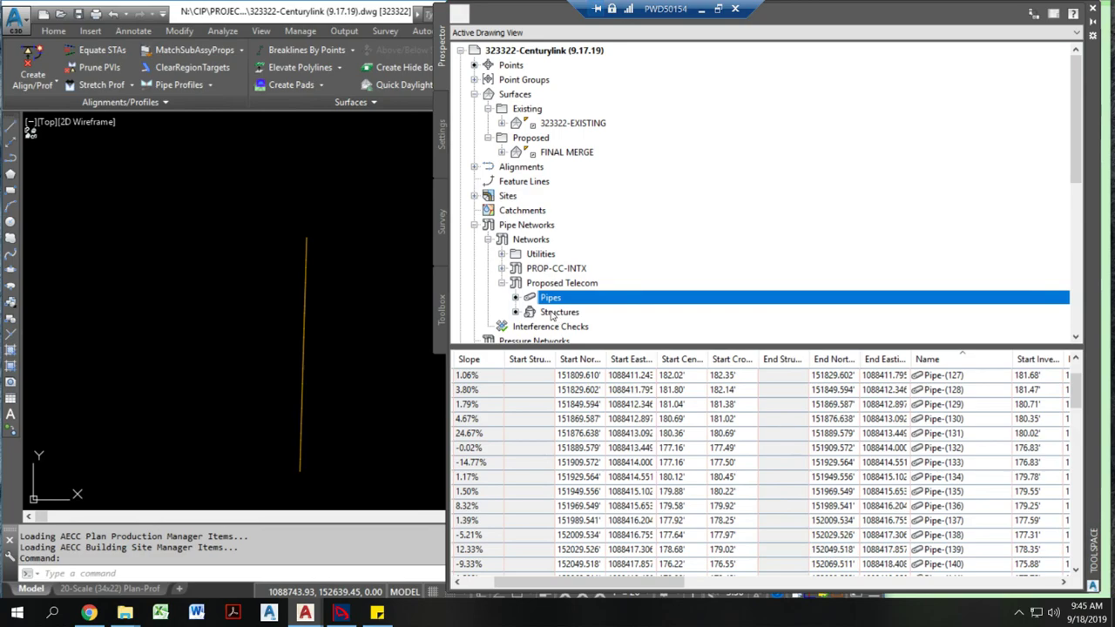
shift+click(552, 314)
right_click(551, 315)
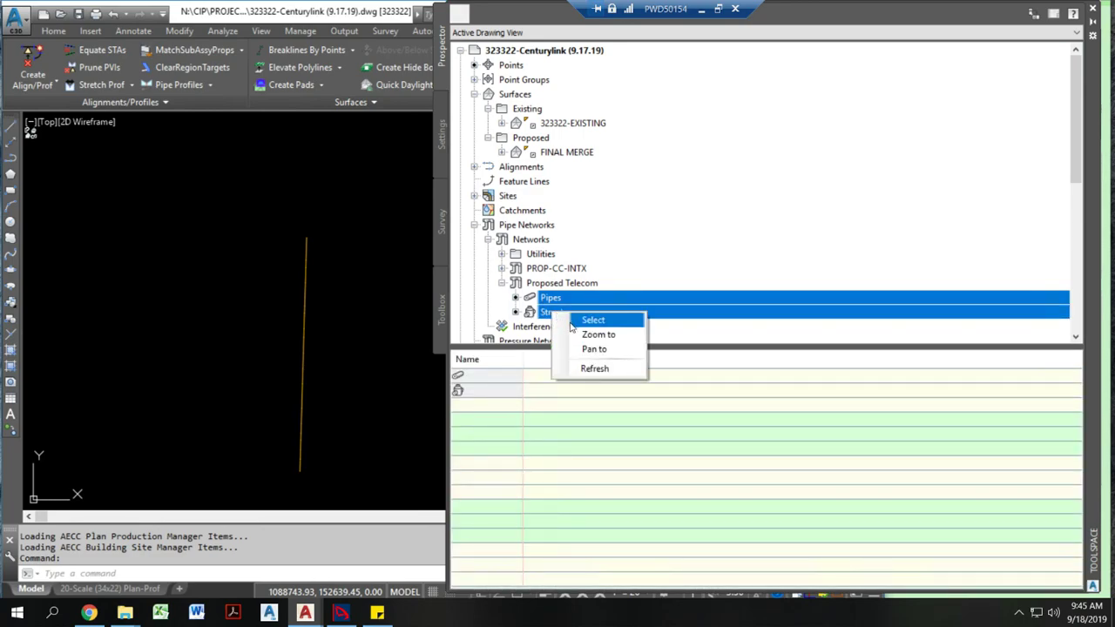
click(550, 298)
right_click(564, 298)
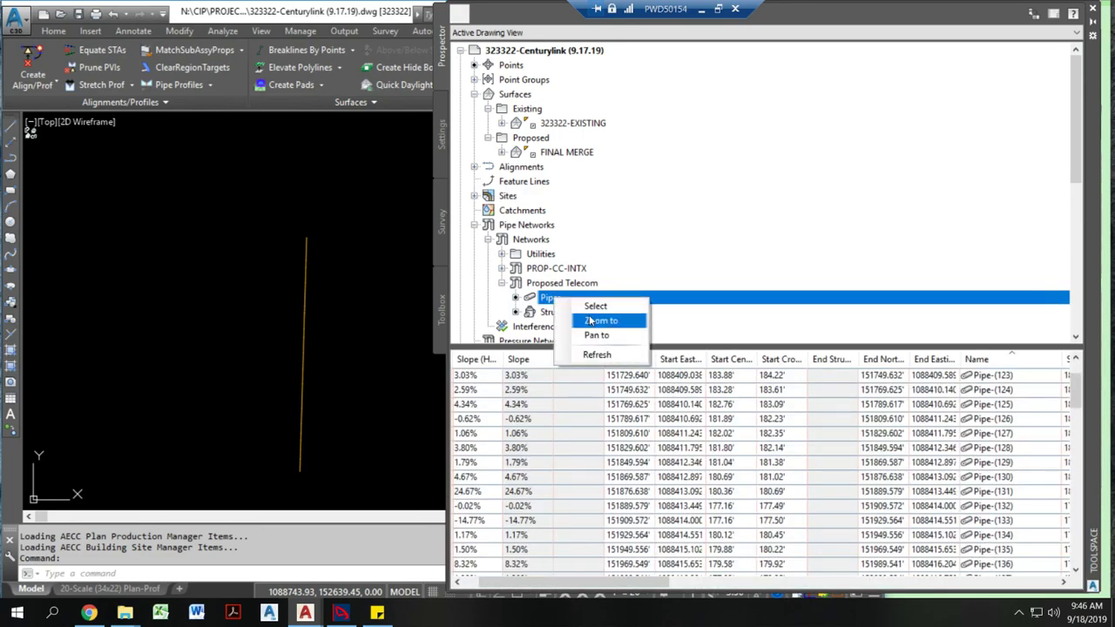
click(599, 320)
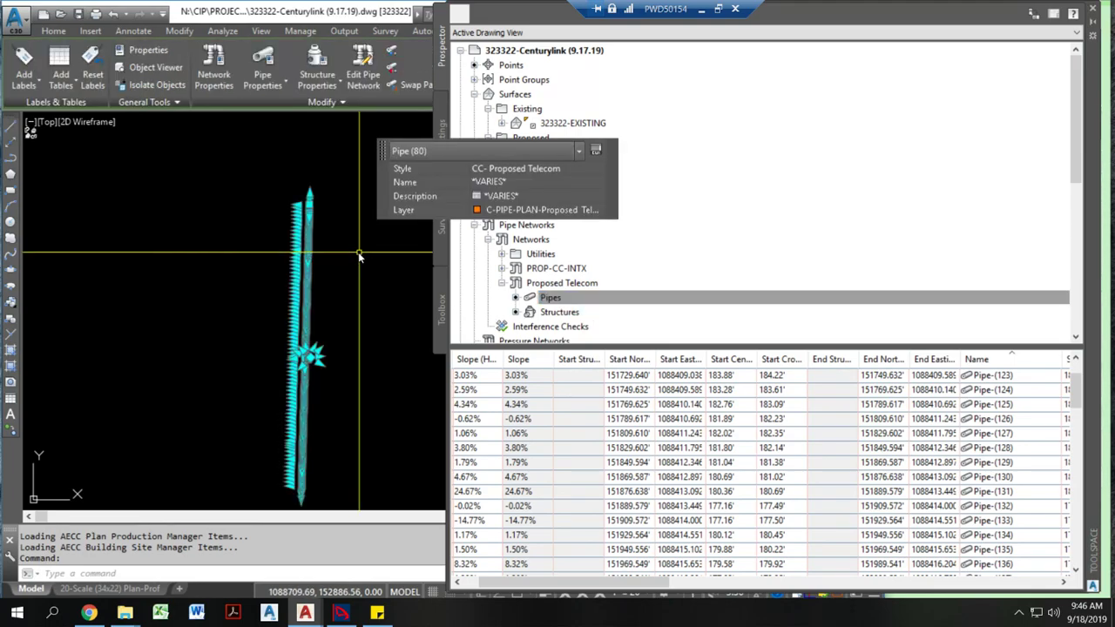
key(Delete)
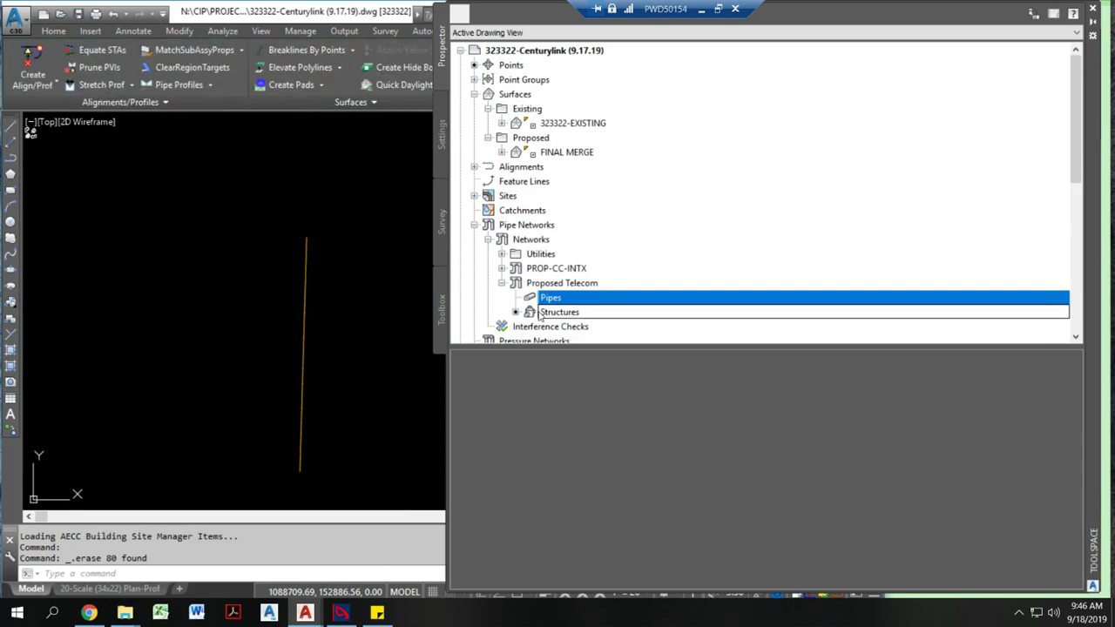
Step: Delete all structures of the Proposed Telecom network from the drawing and close the Toolspace
click(549, 312)
right_click(547, 315)
click(579, 320)
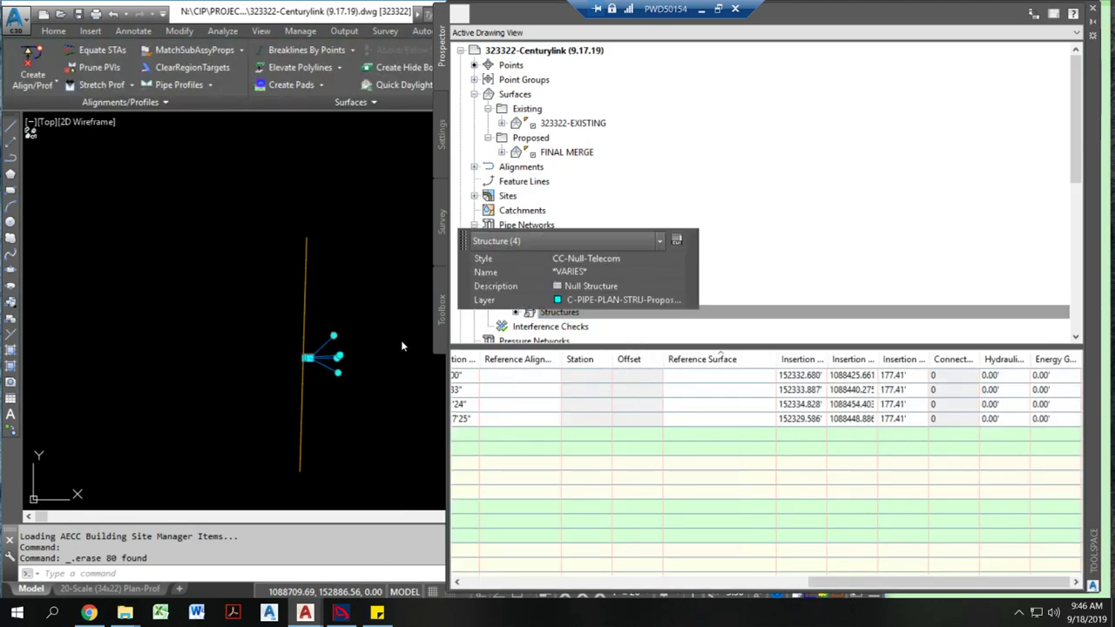
key(Delete)
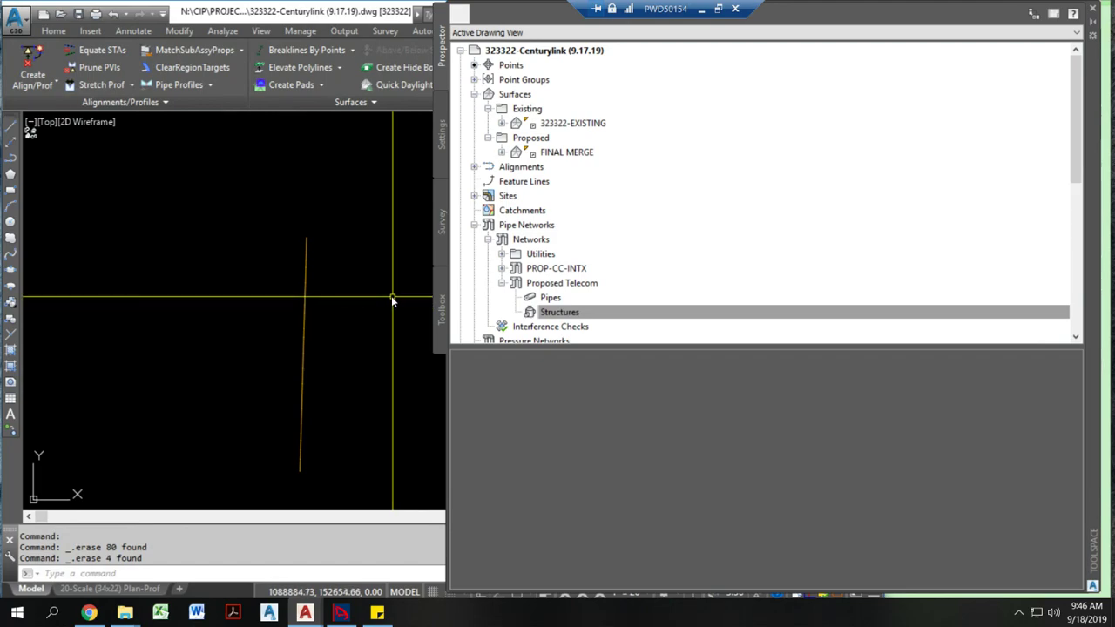
key(ctrl+shift+t)
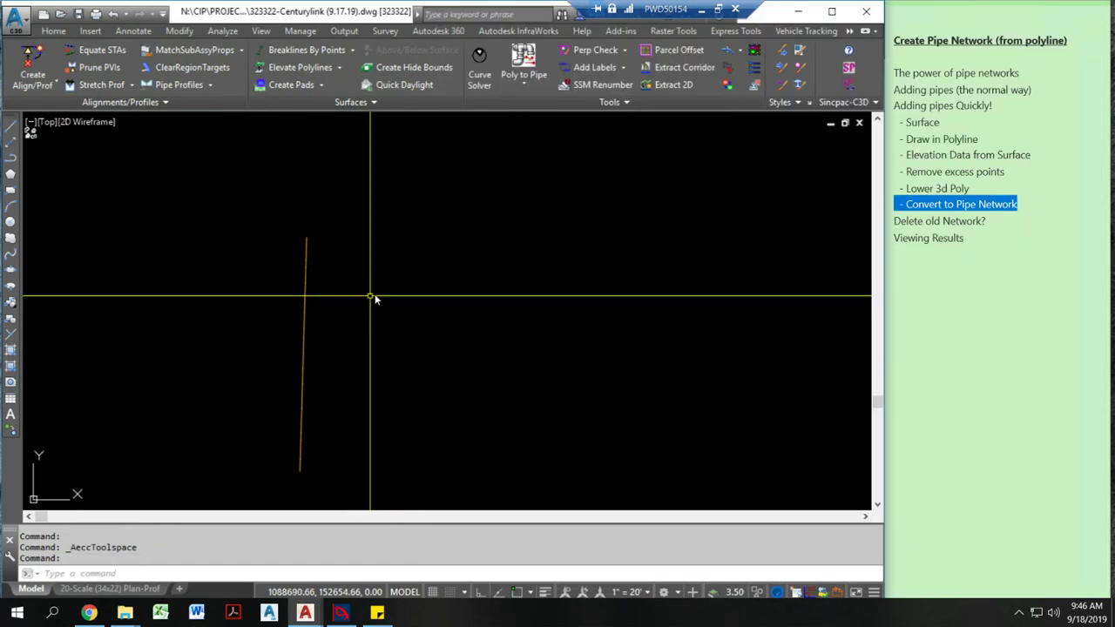
Step: Select the 3D polyline, run the Poly to Pipe tool on it and choose the Proposed Telecom pipe network
click(152, 297)
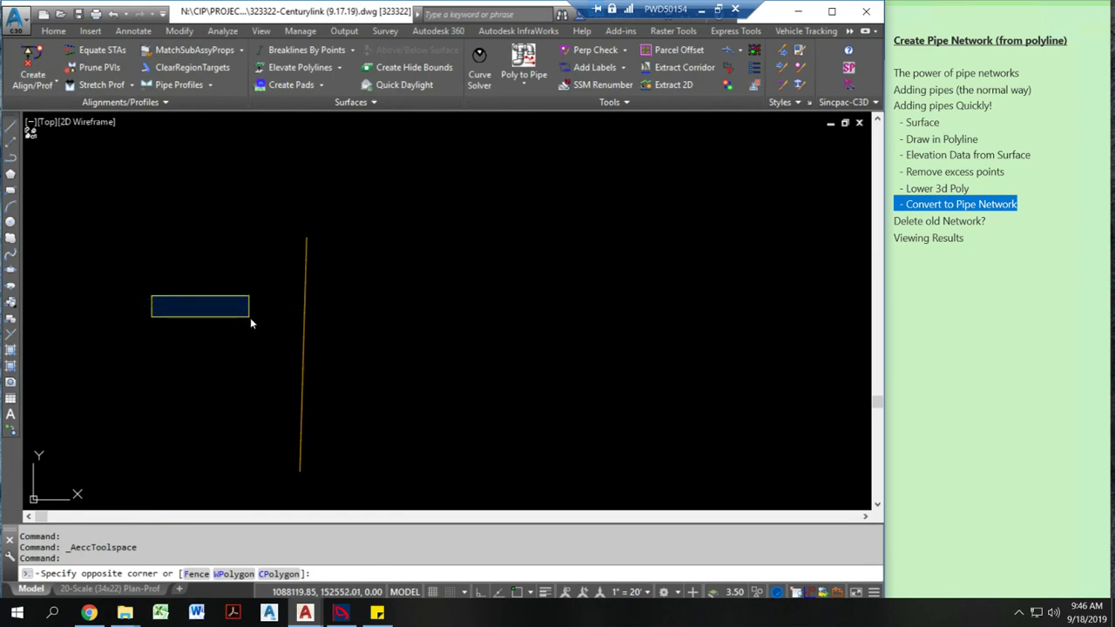
click(322, 336)
click(311, 340)
click(287, 338)
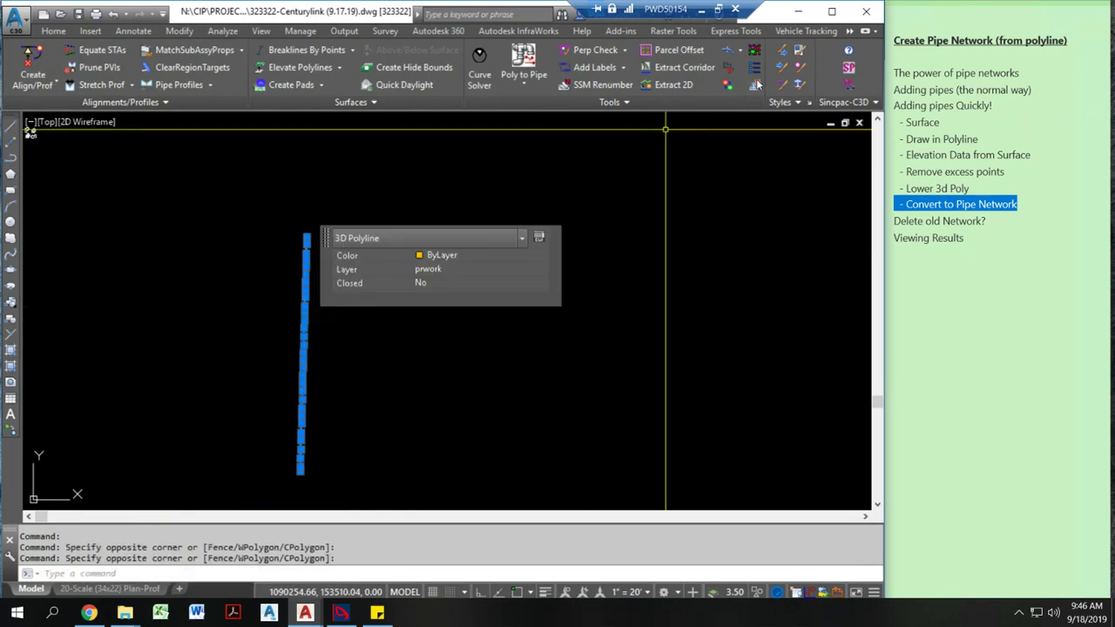
click(523, 62)
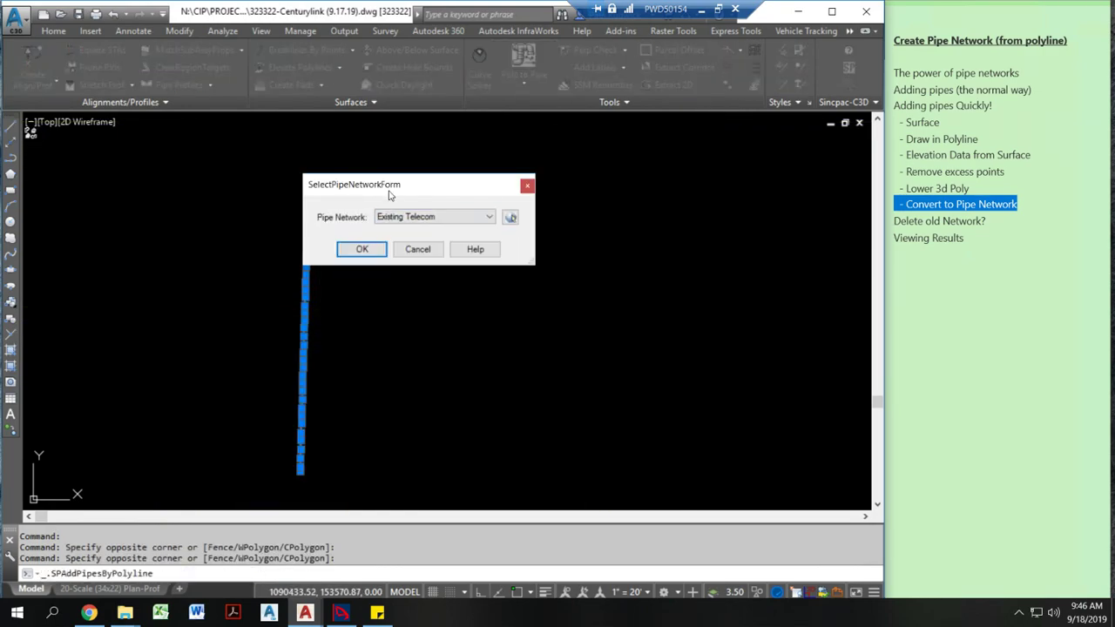
drag(390, 194, 454, 187)
click(478, 223)
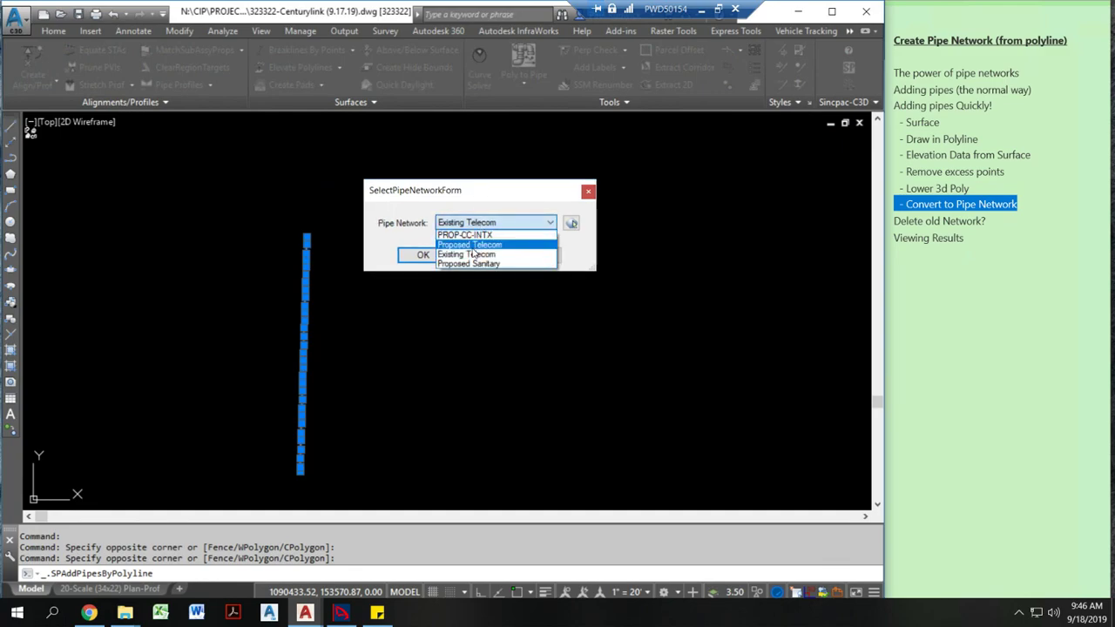
click(472, 246)
click(424, 254)
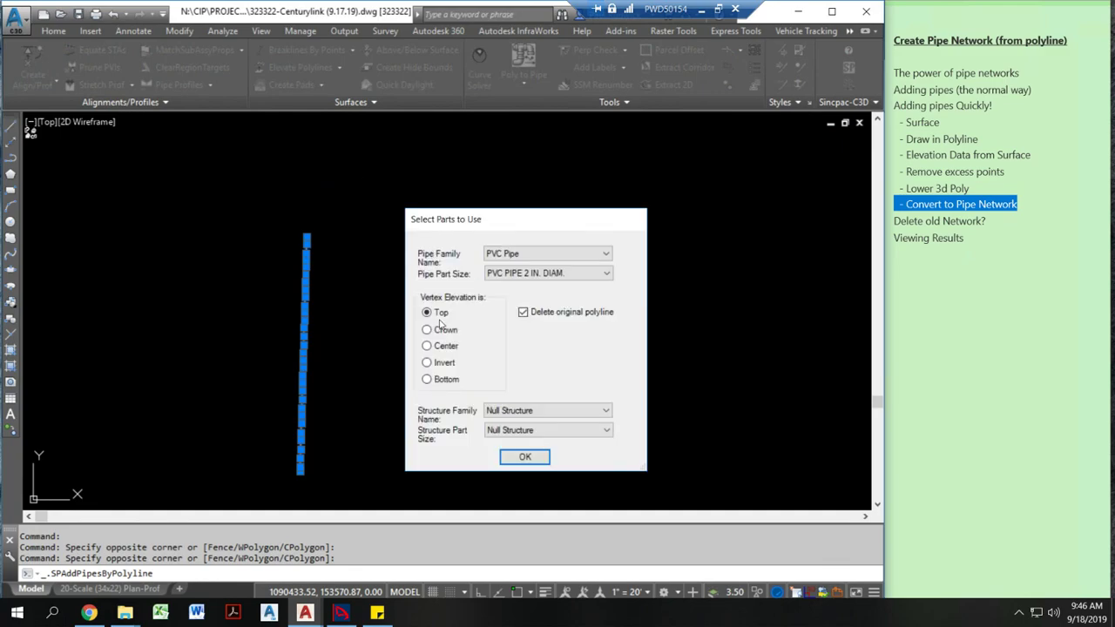
Step: Convert the polyline to PVC PIPE 12 IN. DIAM. parts with Null Structure as the structure family
click(540, 273)
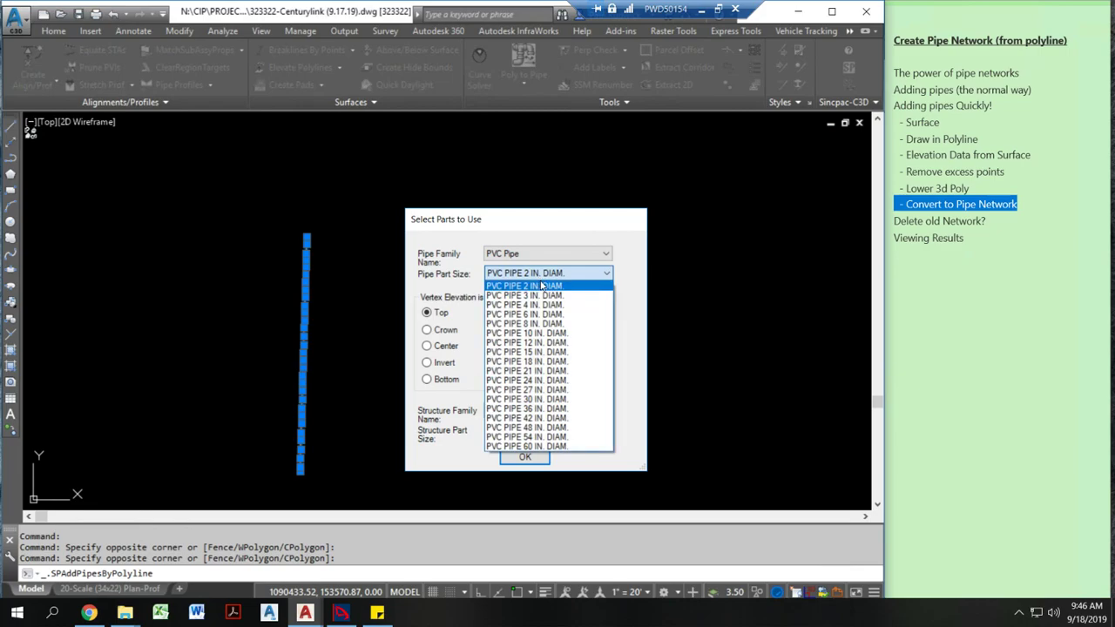
click(540, 343)
click(522, 255)
click(527, 275)
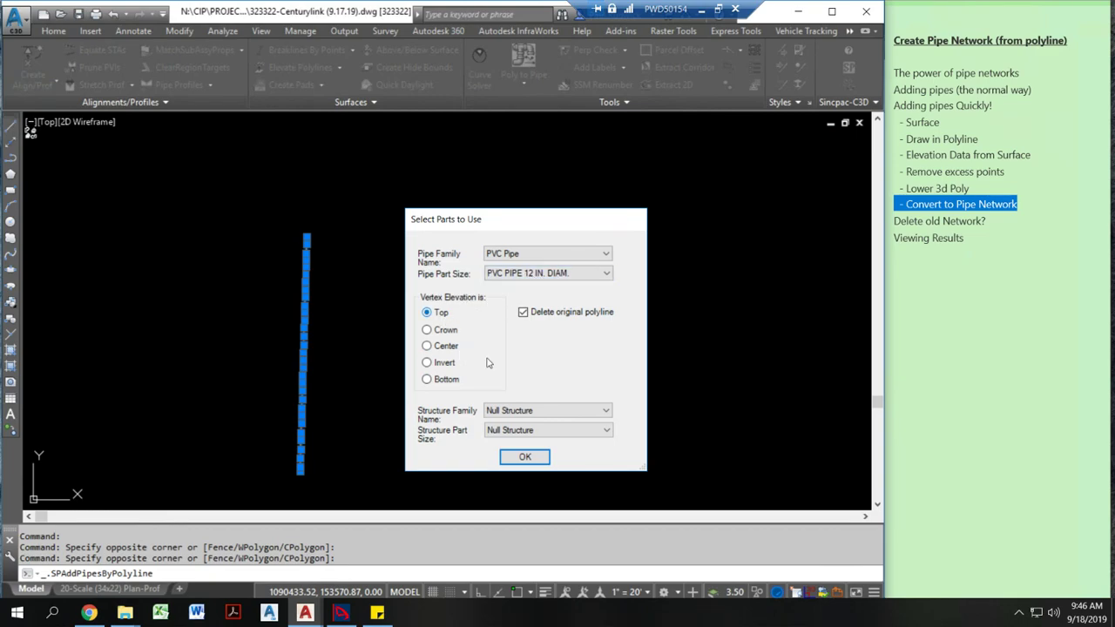
click(548, 410)
click(549, 411)
click(550, 412)
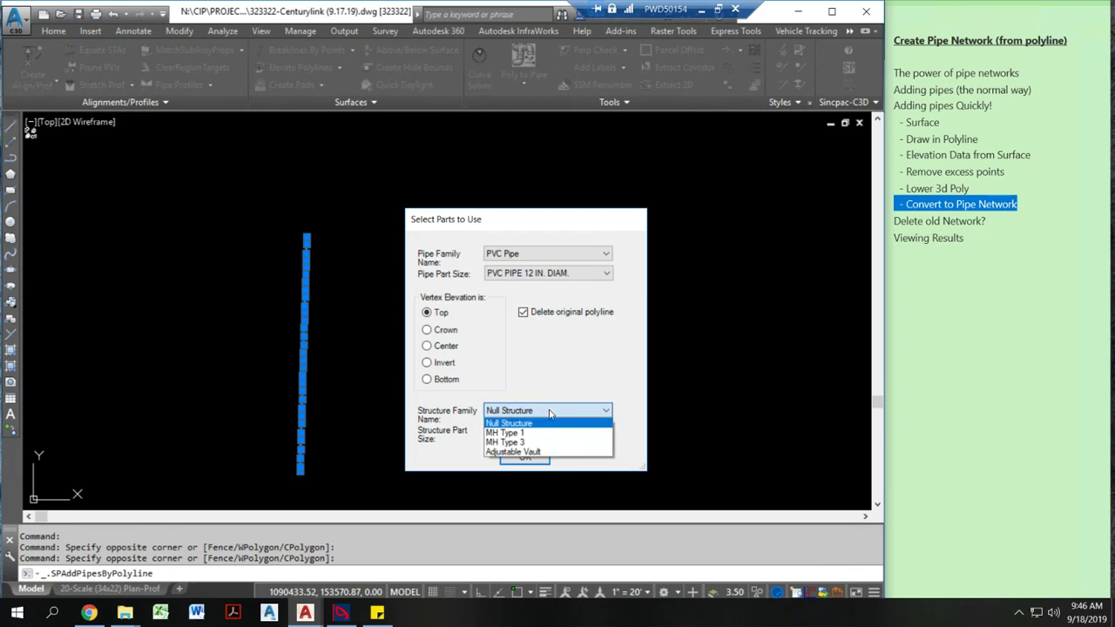
click(547, 423)
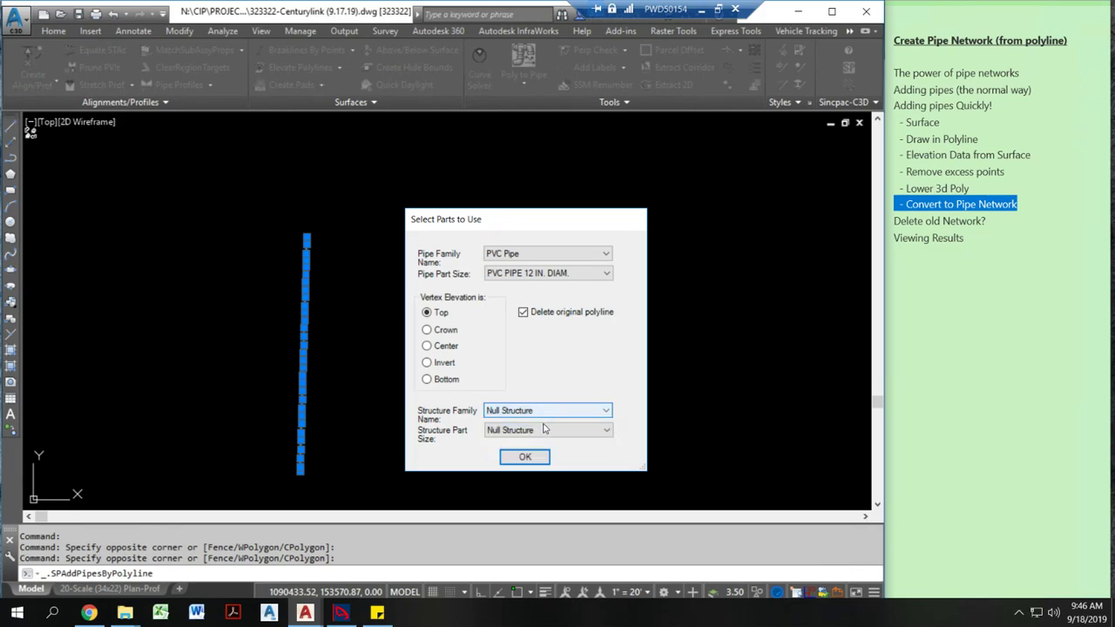
click(525, 457)
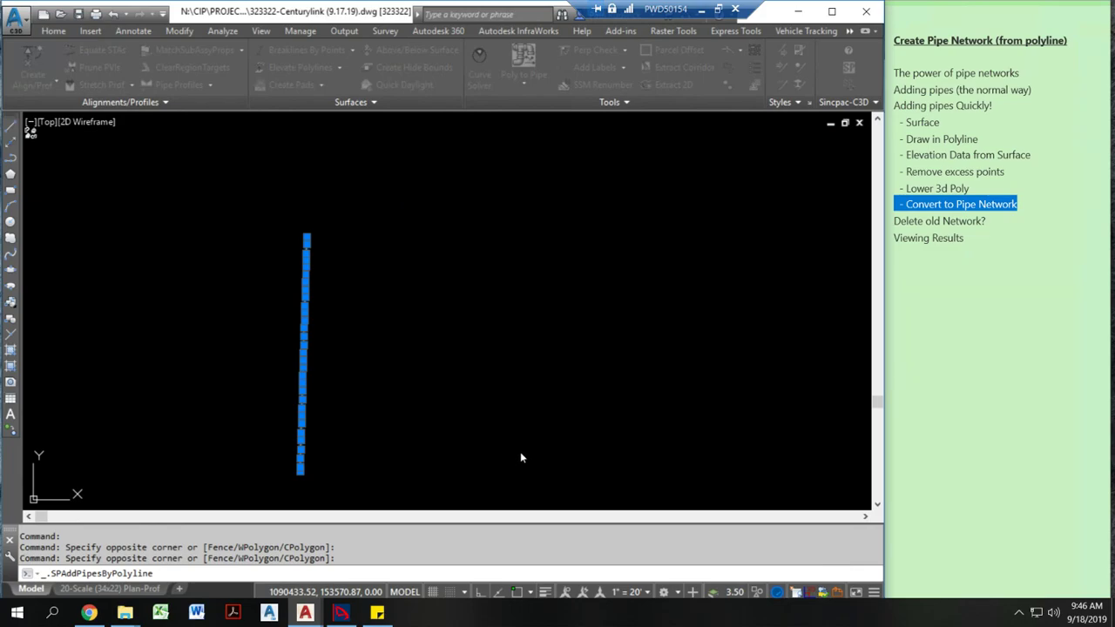
Step: Restore the previous layer status and select one of the new pipes along the road to inspect it
click(370, 315)
key(Escape)
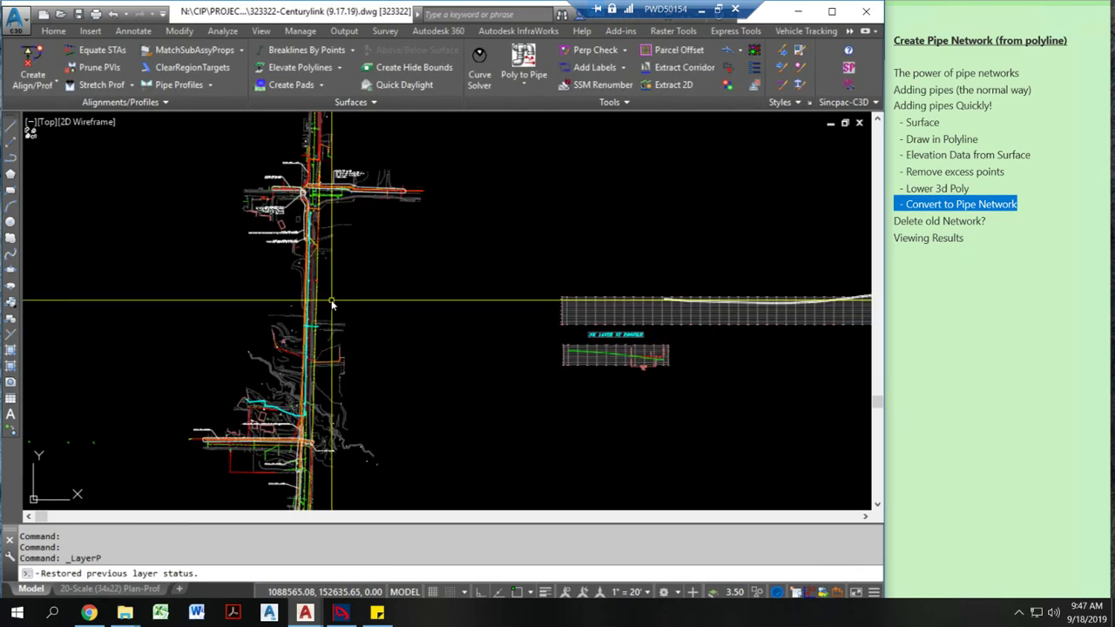
scroll(331, 299, up, 5)
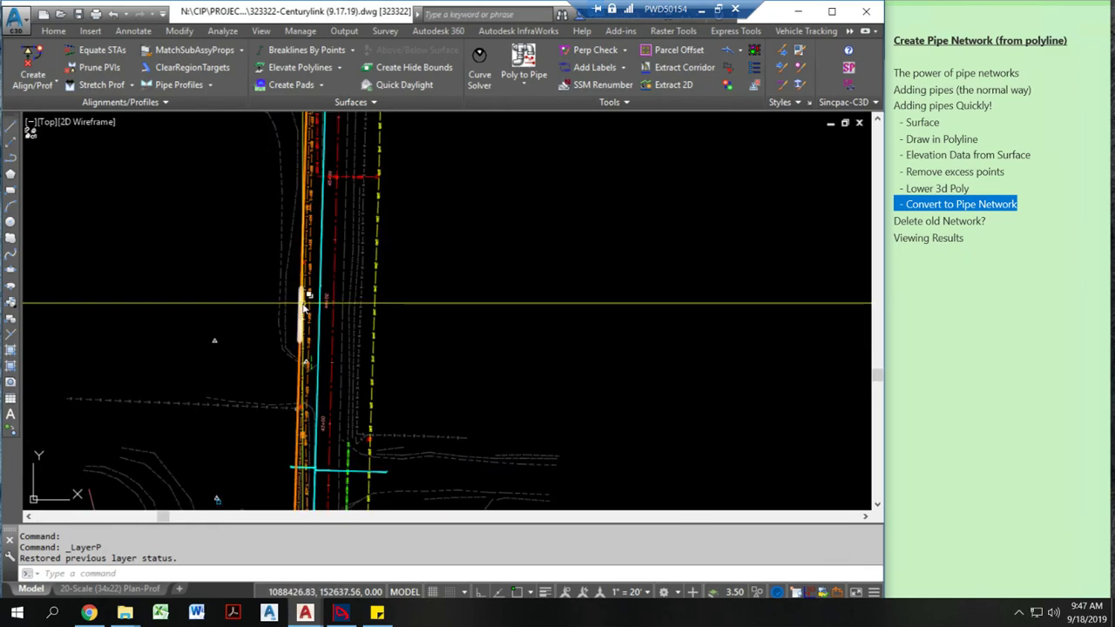
click(303, 306)
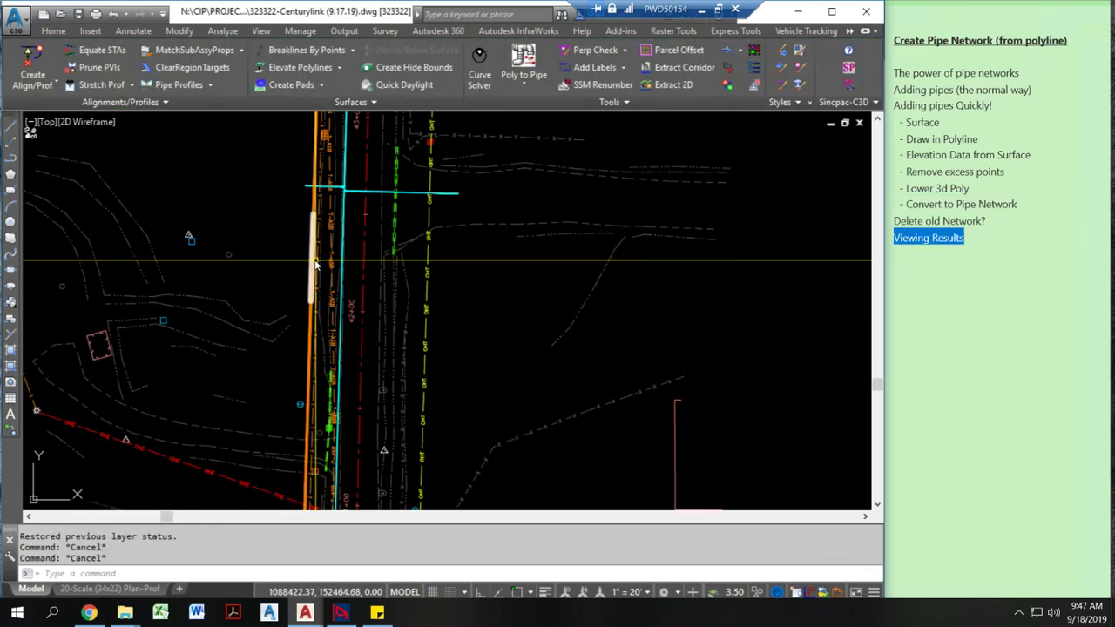
click(314, 262)
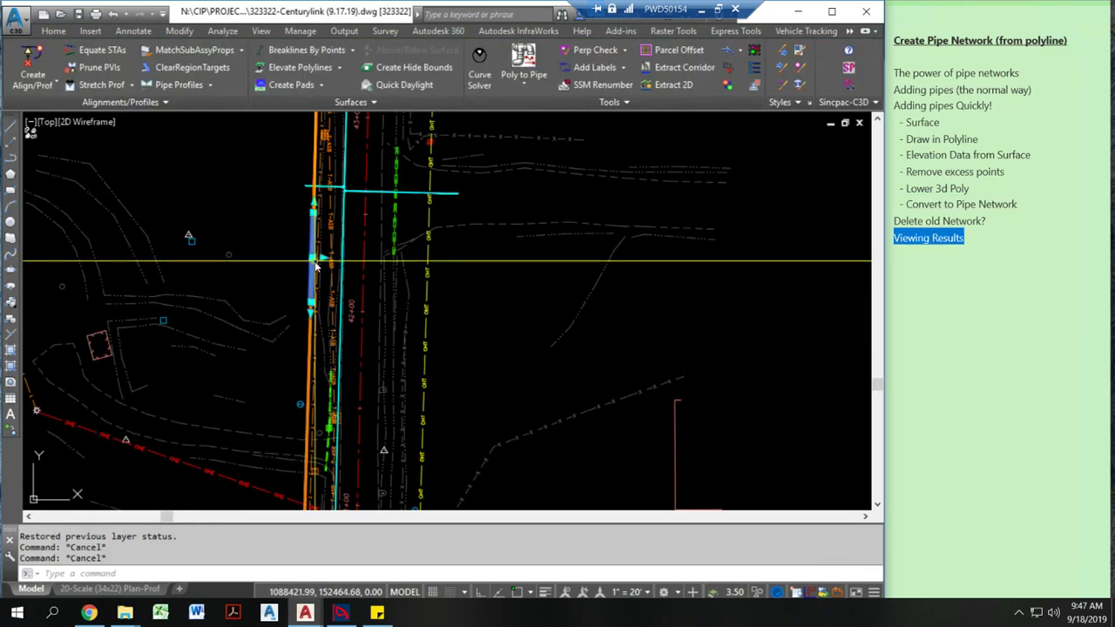
click(315, 267)
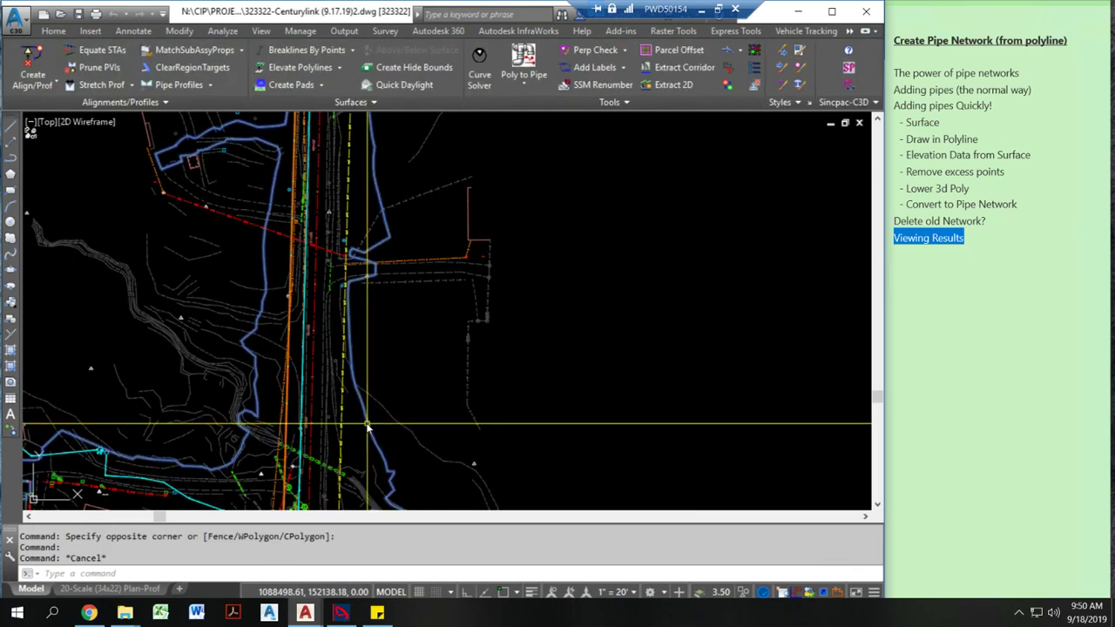
Step: Change the style of the TIN surface along the road to CC- PROP Contours 1' & 5'
click(368, 427)
click(535, 338)
click(539, 339)
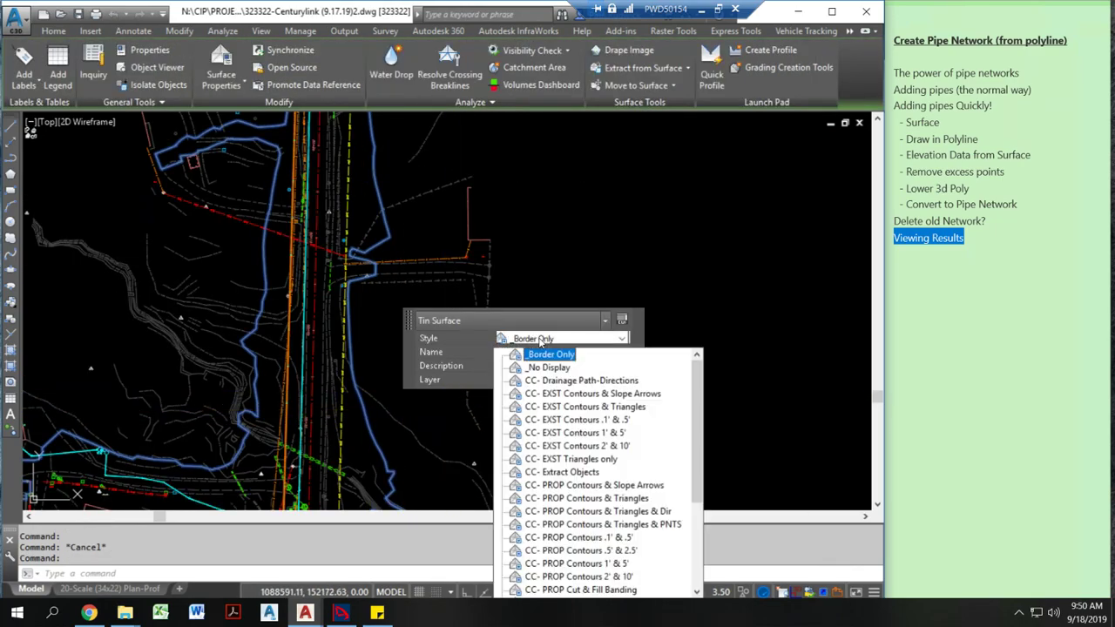
click(592, 562)
key(Escape)
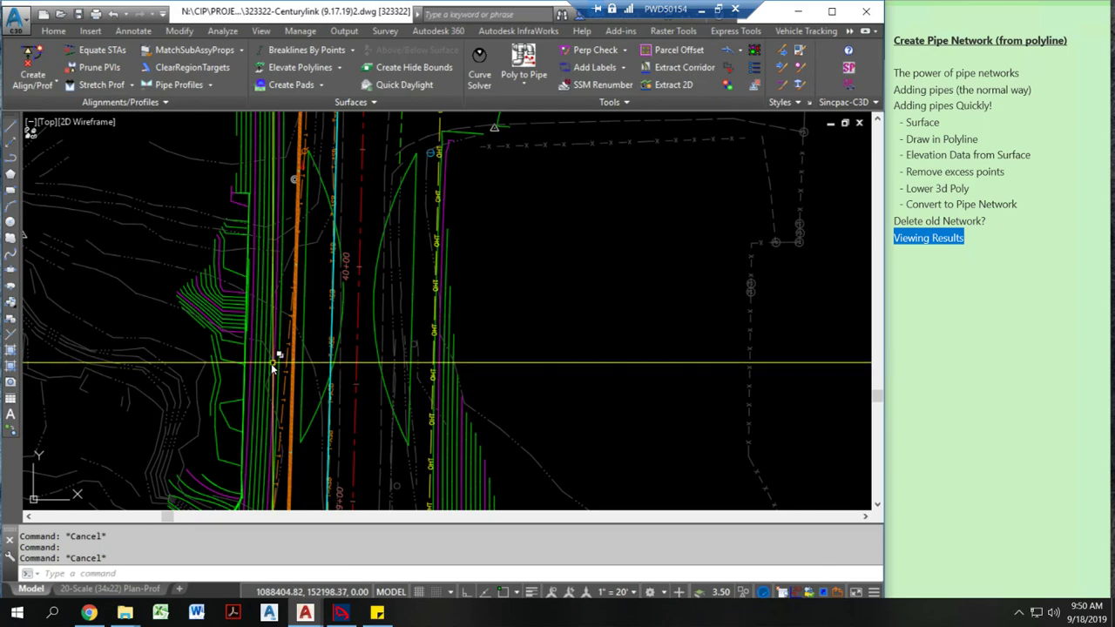
Step: Select the surface together with all similar telecom pipes and view them in the Object Viewer
click(271, 372)
key(Escape)
click(265, 380)
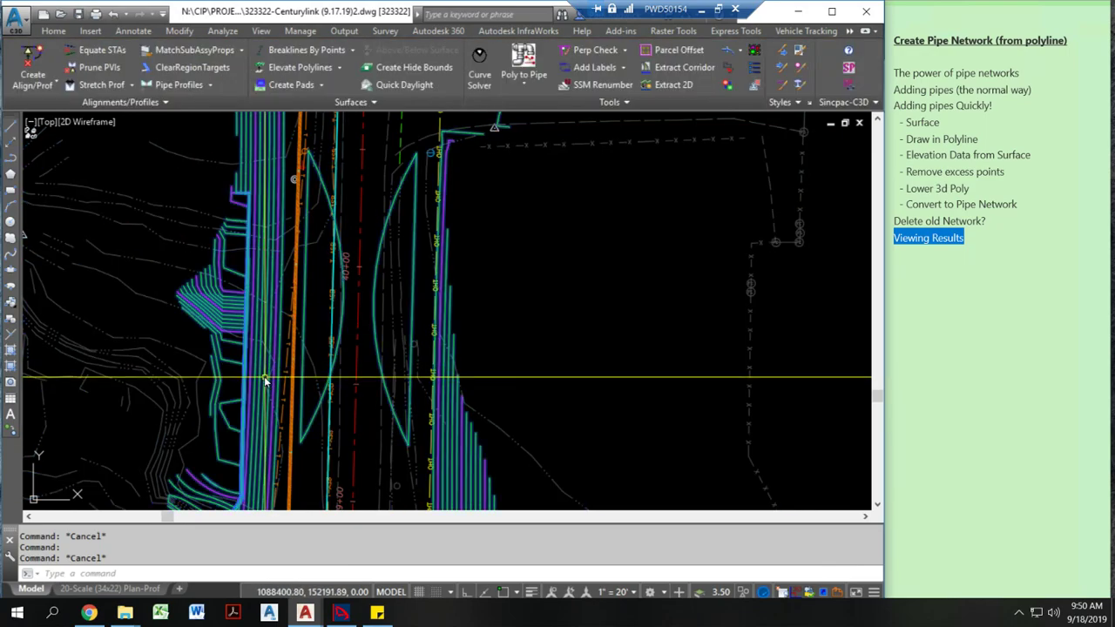
click(292, 383)
right_click(293, 388)
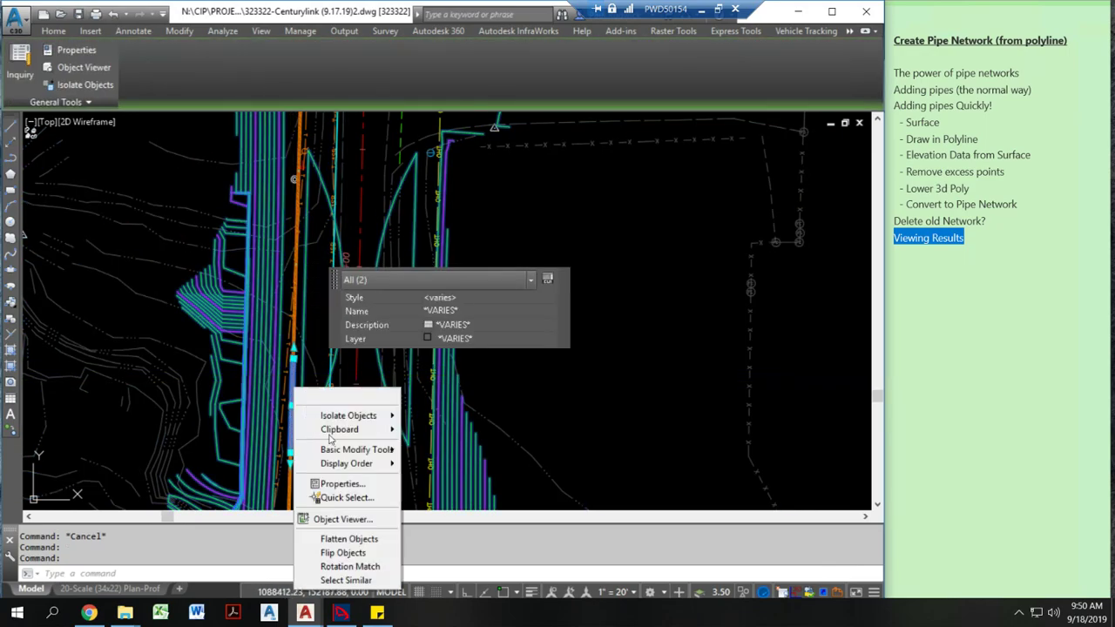
click(346, 580)
right_click(309, 425)
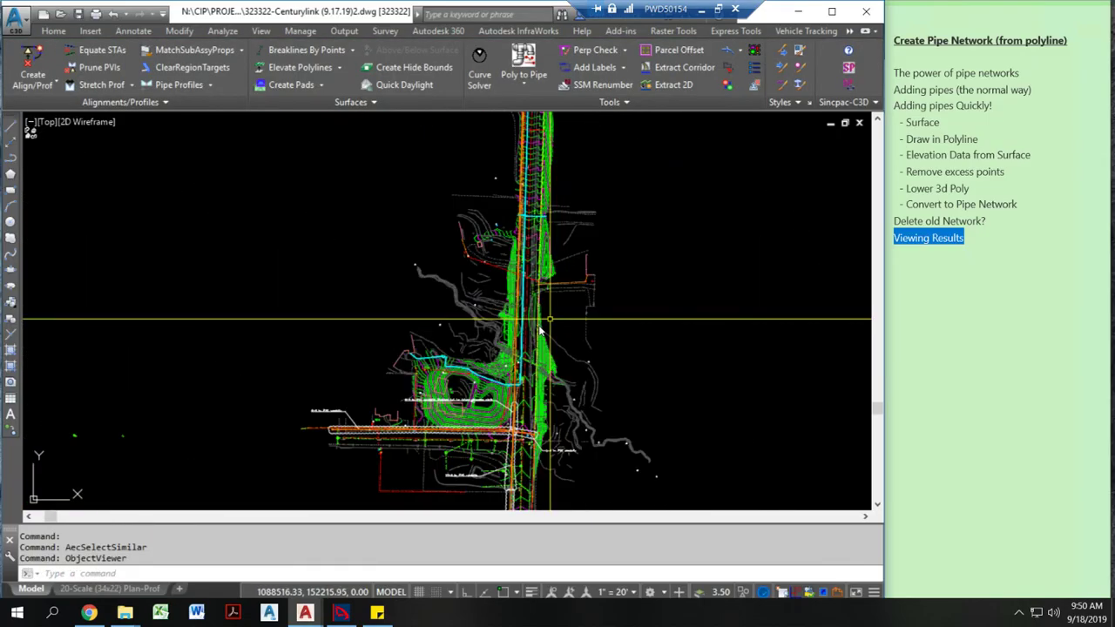
Step: Select all similar Proposed Telecom pipes in plan and draw them in the long profile view above the NE 149th St profile
middle_drag(586, 317, 388, 353)
scroll(316, 307, up, 4)
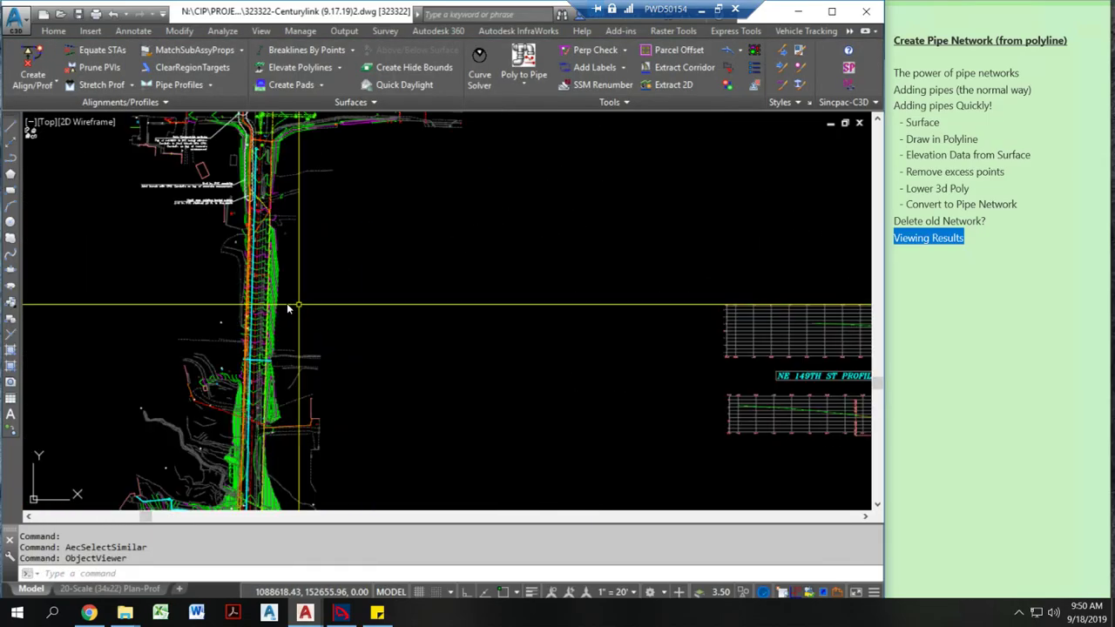
click(244, 302)
key(Escape)
click(246, 298)
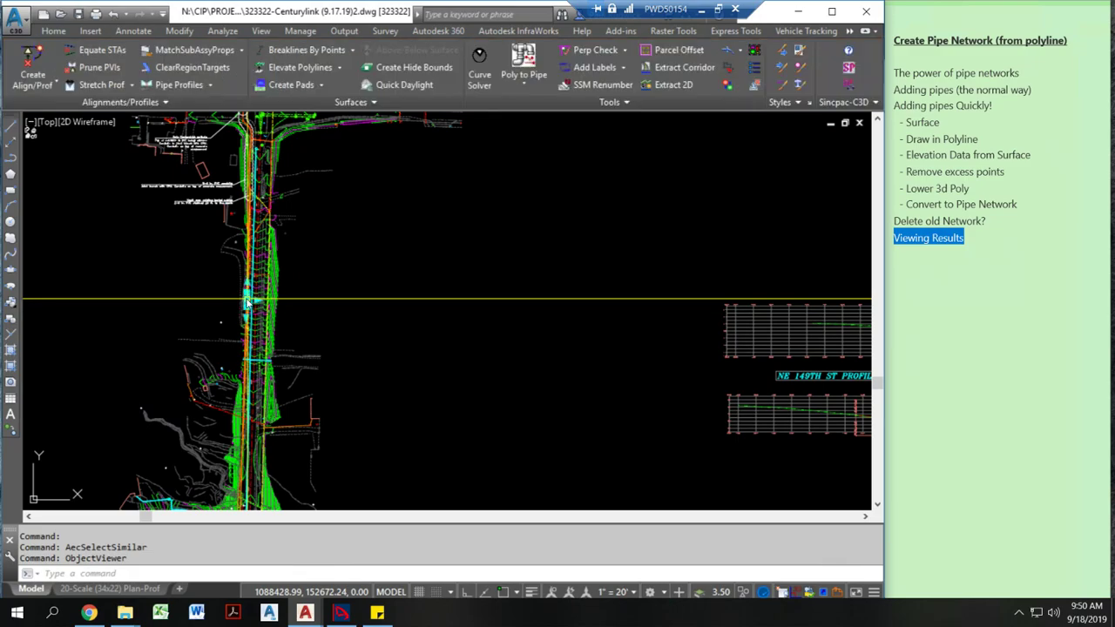
right_click(247, 299)
click(344, 589)
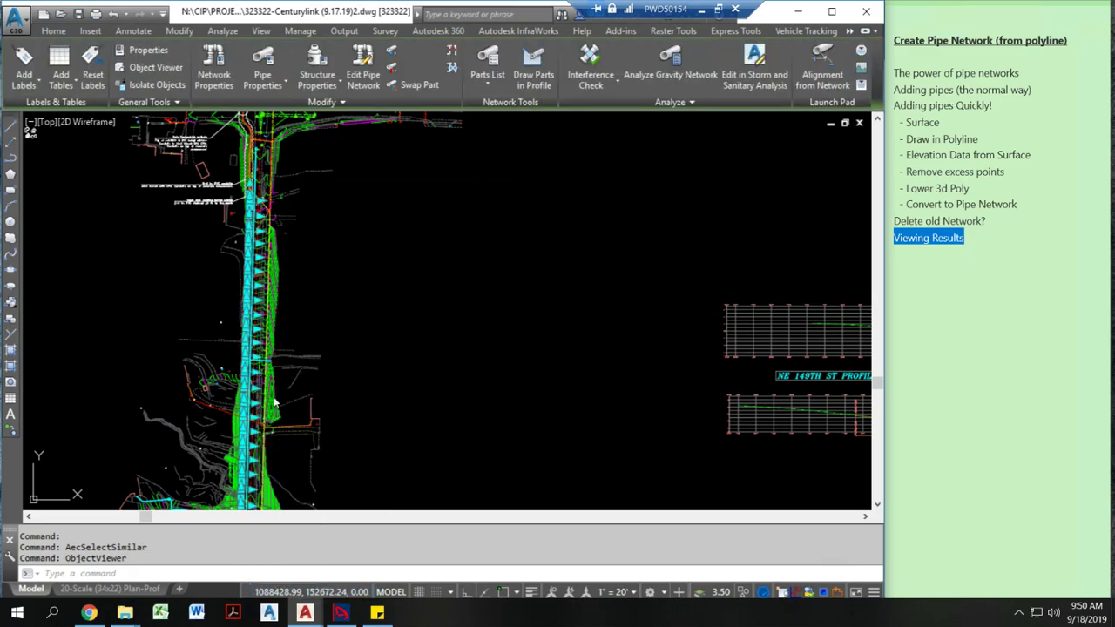
right_click(265, 351)
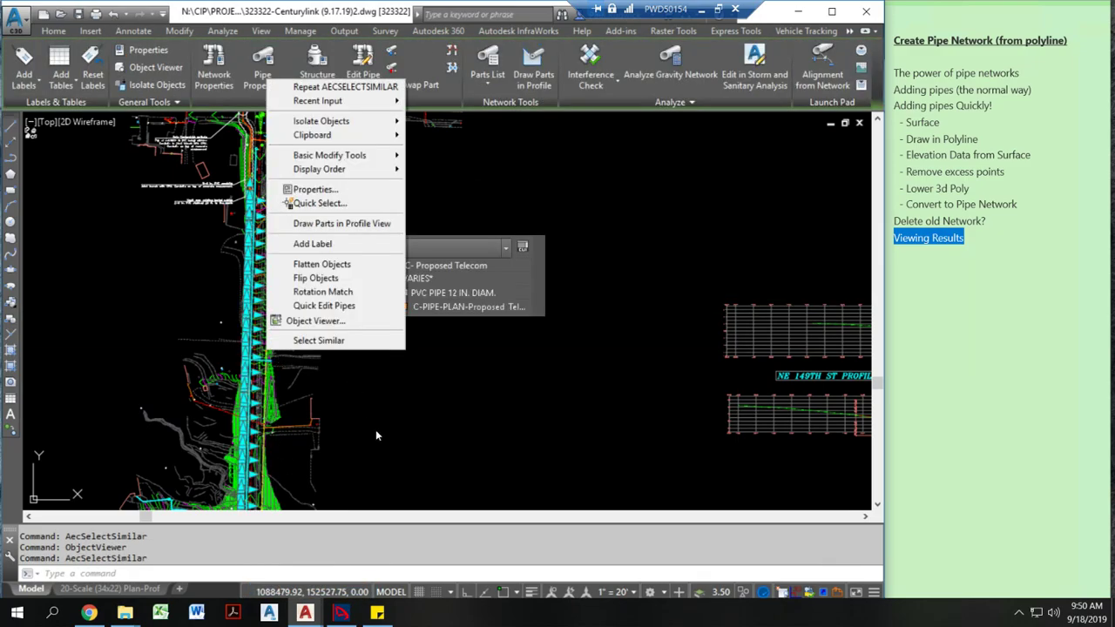
click(341, 223)
middle_drag(618, 332, 233, 352)
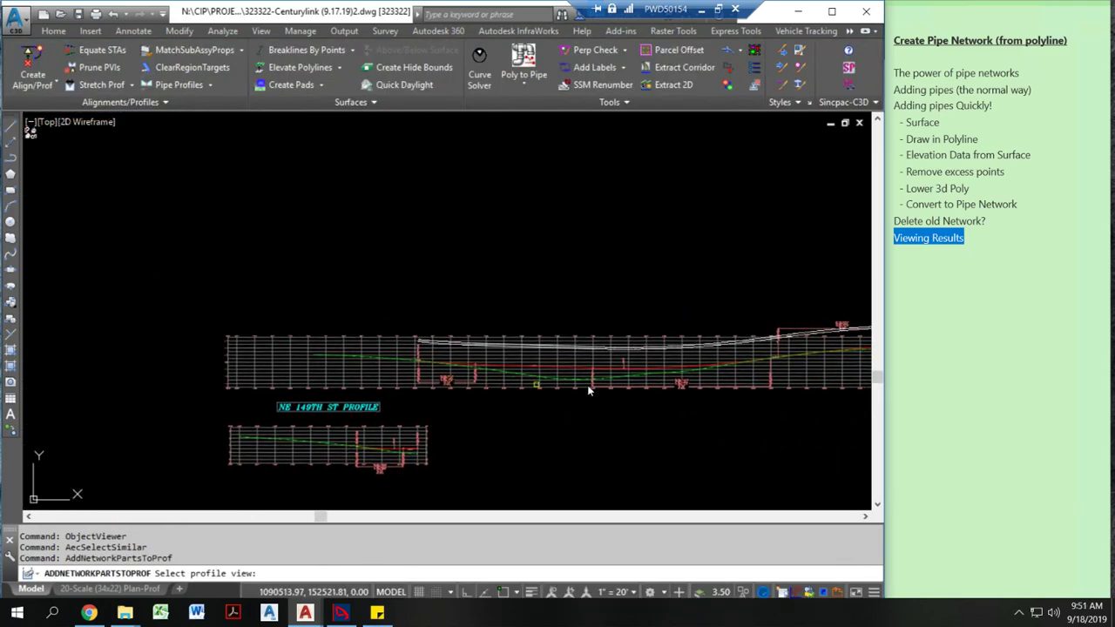
scroll(642, 363, up, 5)
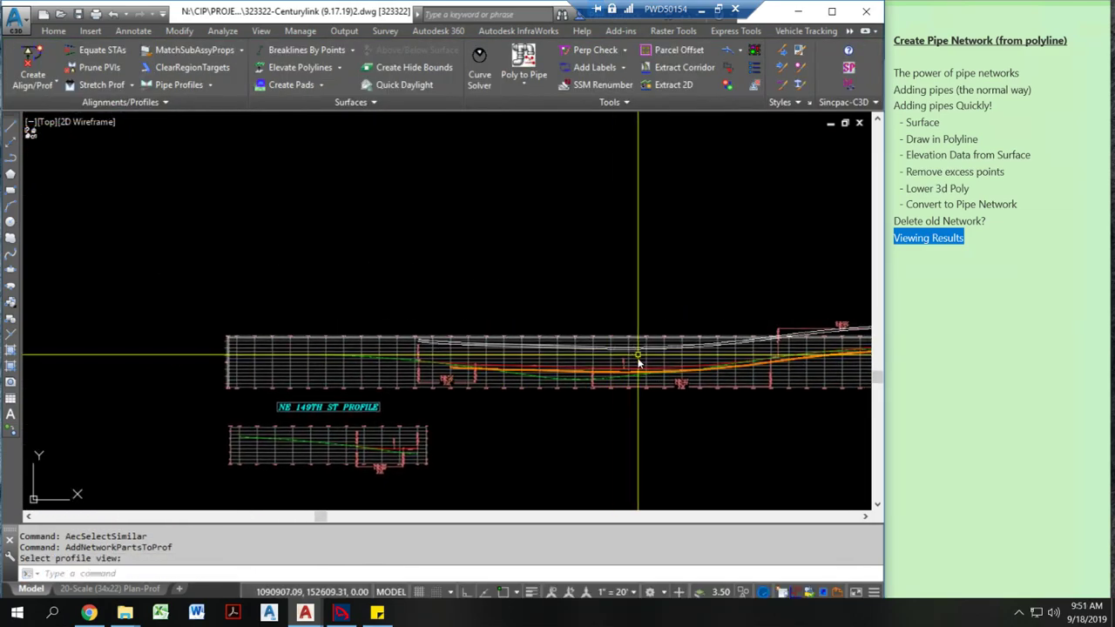
Step: Extract a polyline from the red NE 10TH AVE profile line in the profile view
middle_drag(660, 381, 497, 358)
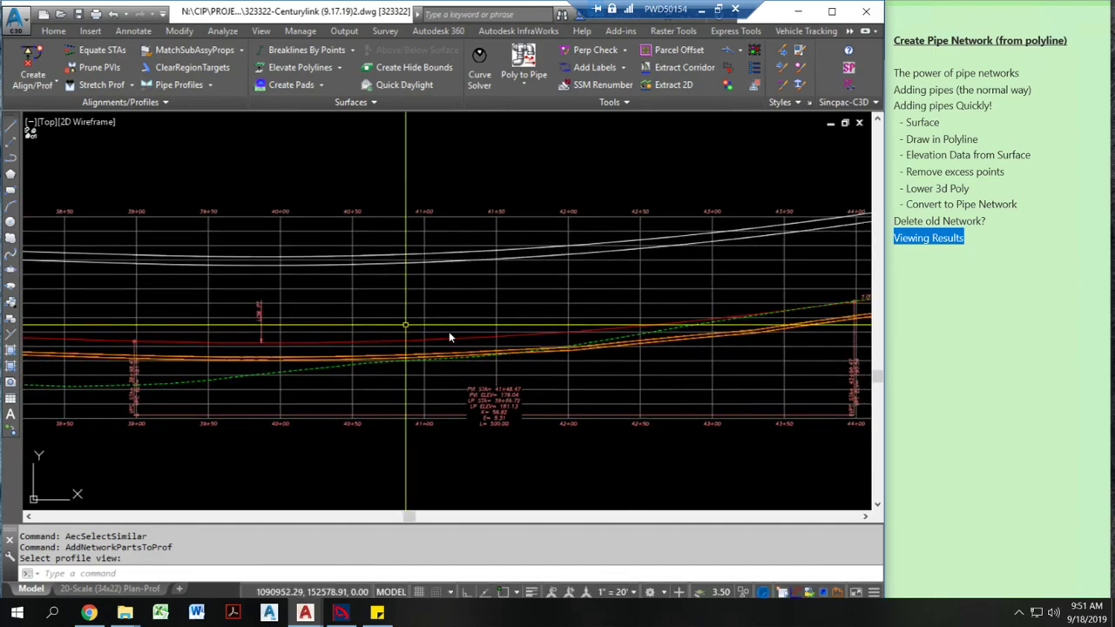
click(444, 339)
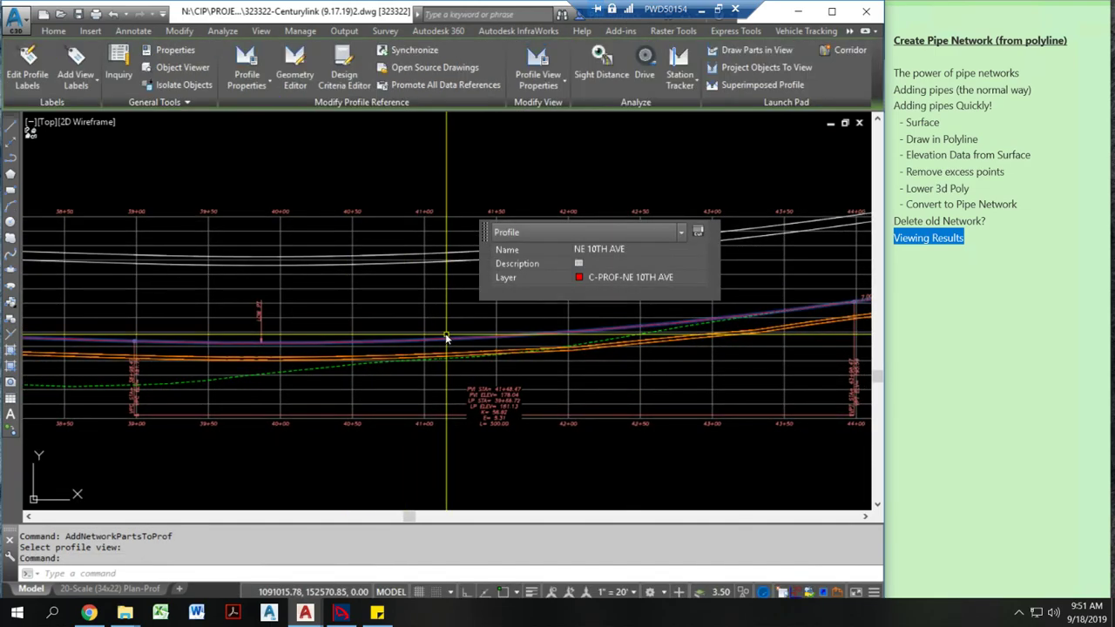
right_click(443, 340)
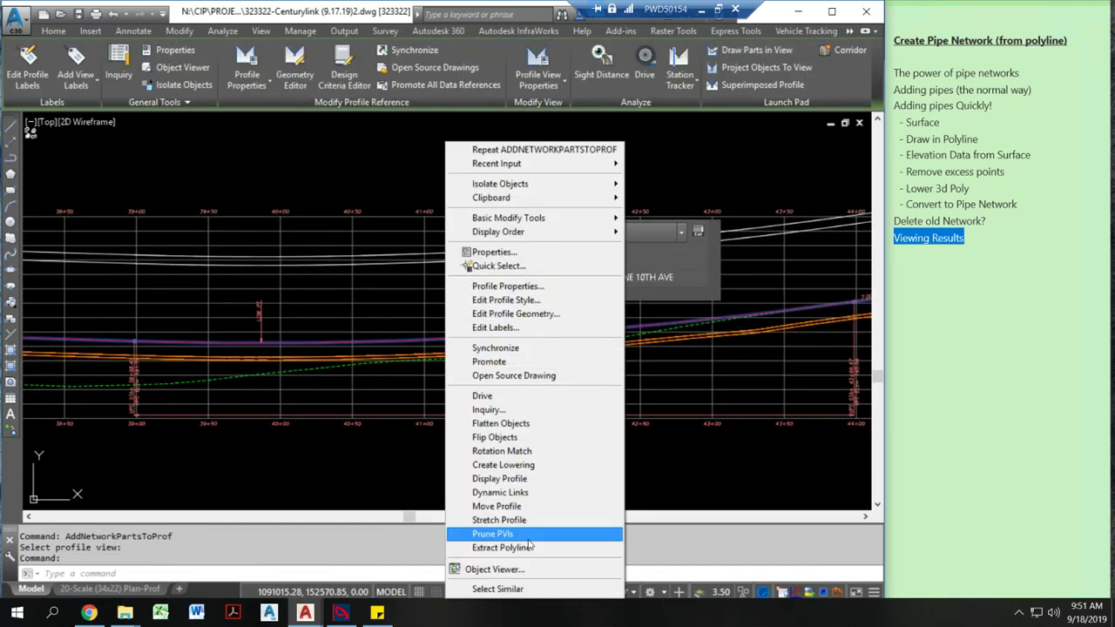
key(Escape)
key(Escape)
scroll(406, 342, up, 2)
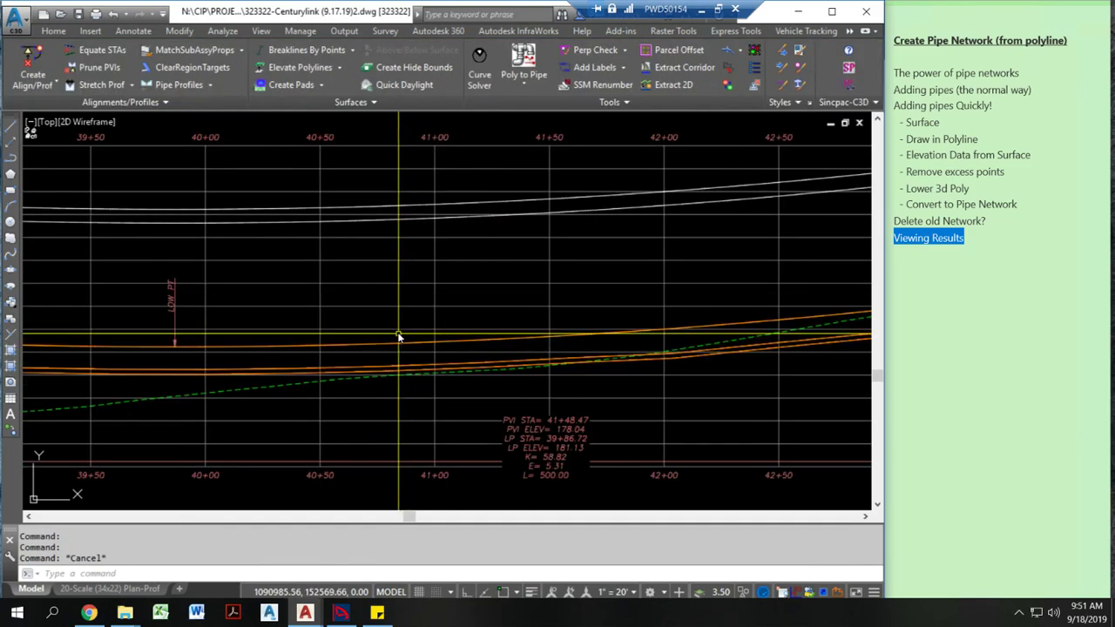
Step: Offset the polyline extracted from the profile downward by 10 to compare it with the pipes
text(o)
key(Return)
text(10)
key(Return)
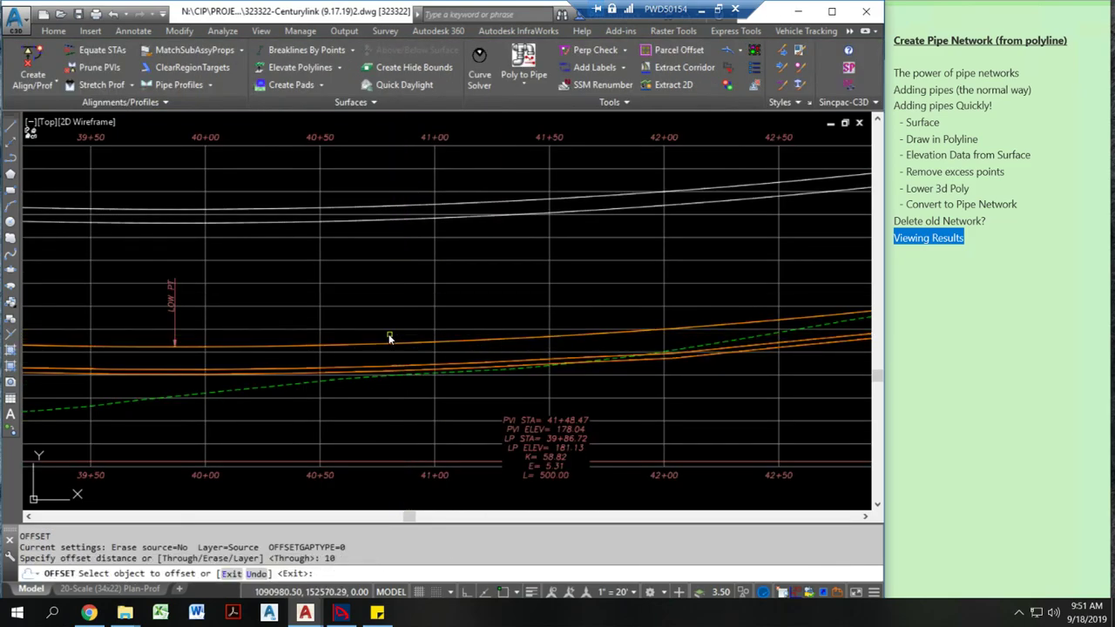
click(459, 344)
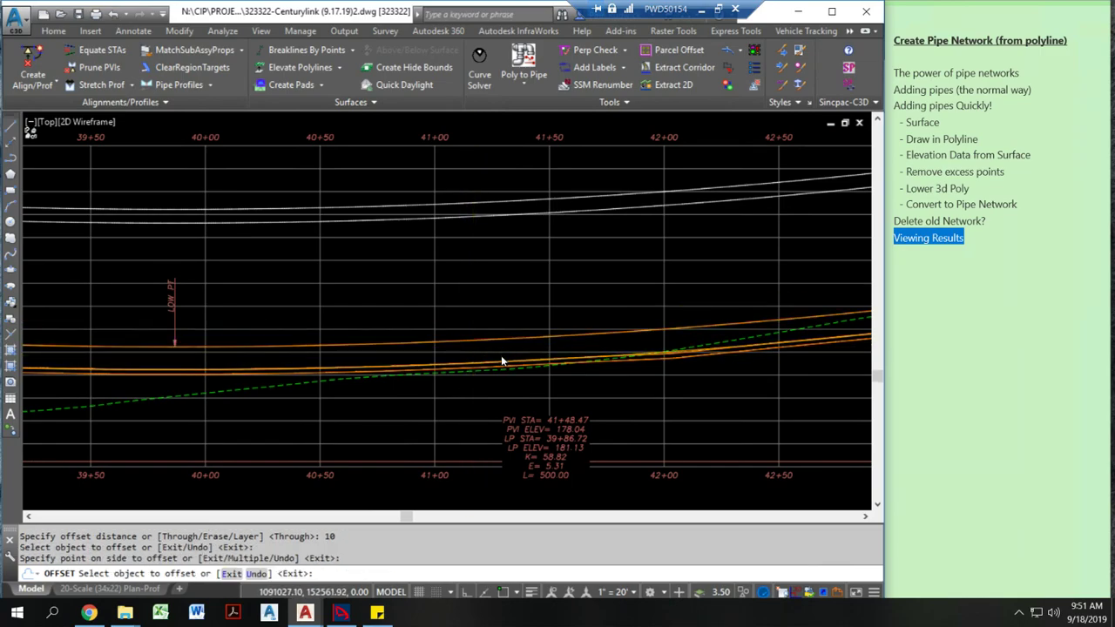
scroll(502, 360, down, 2)
middle_drag(647, 376, 345, 480)
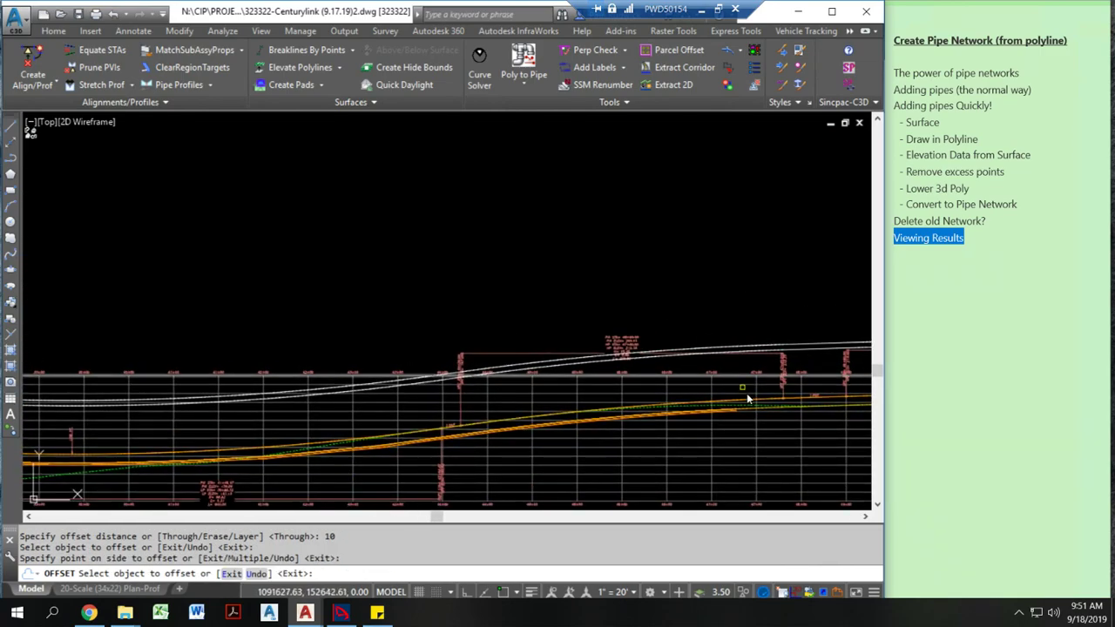
key(Escape)
Step: Set the offset polyline's colour to Green, deselect it and place the text cursor below the last line of the sticky note
scroll(747, 399, up, 5)
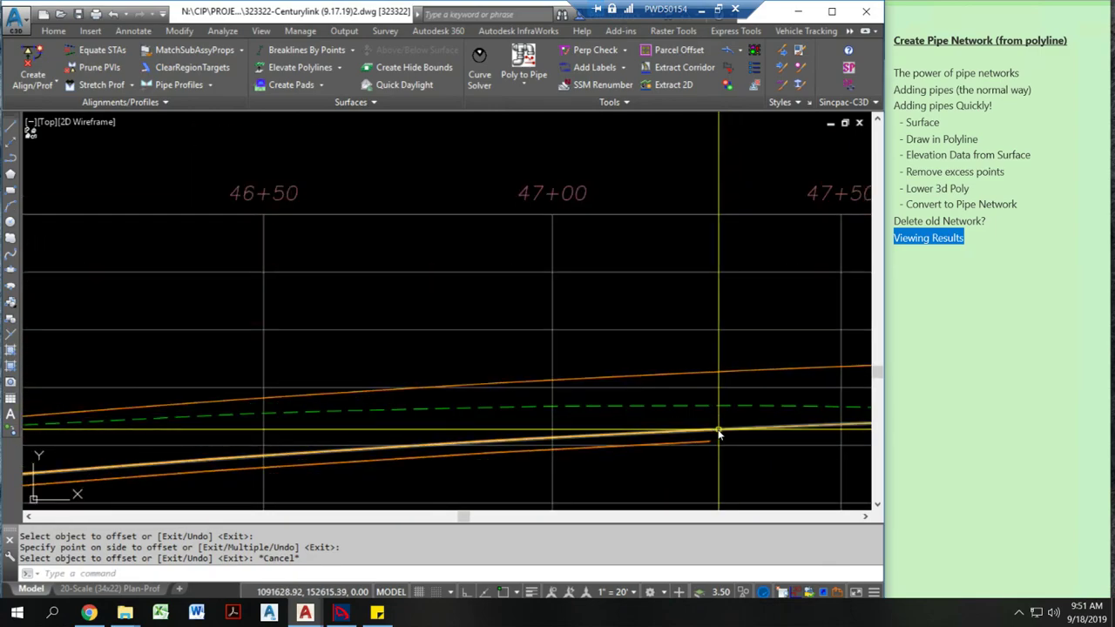
click(717, 433)
click(877, 345)
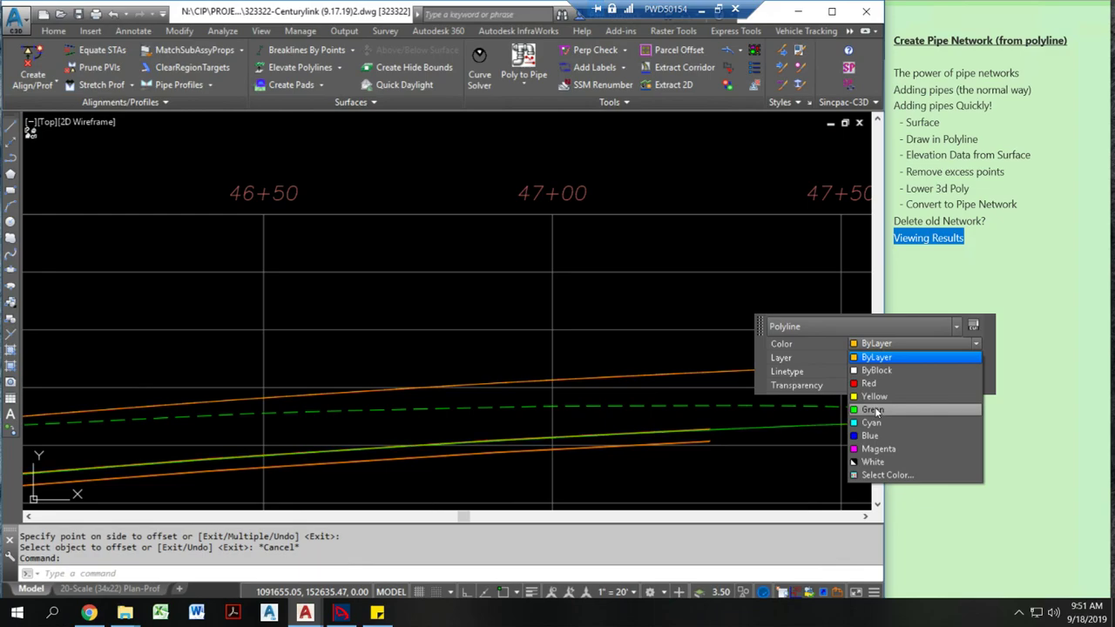
click(872, 411)
scroll(597, 435, down, 5)
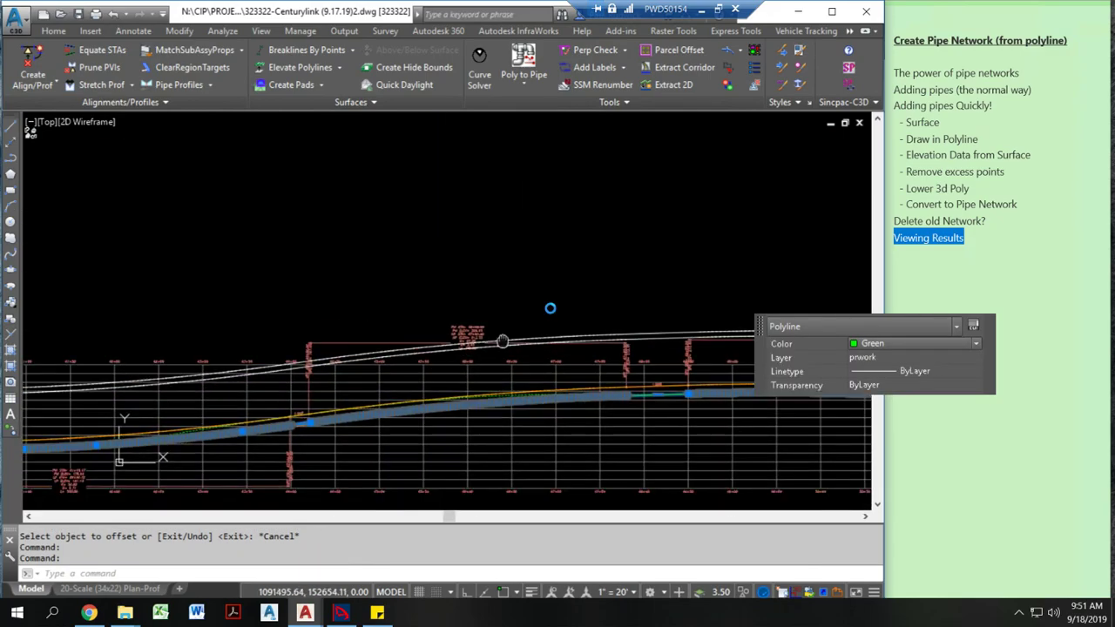
key(Escape)
click(1020, 279)
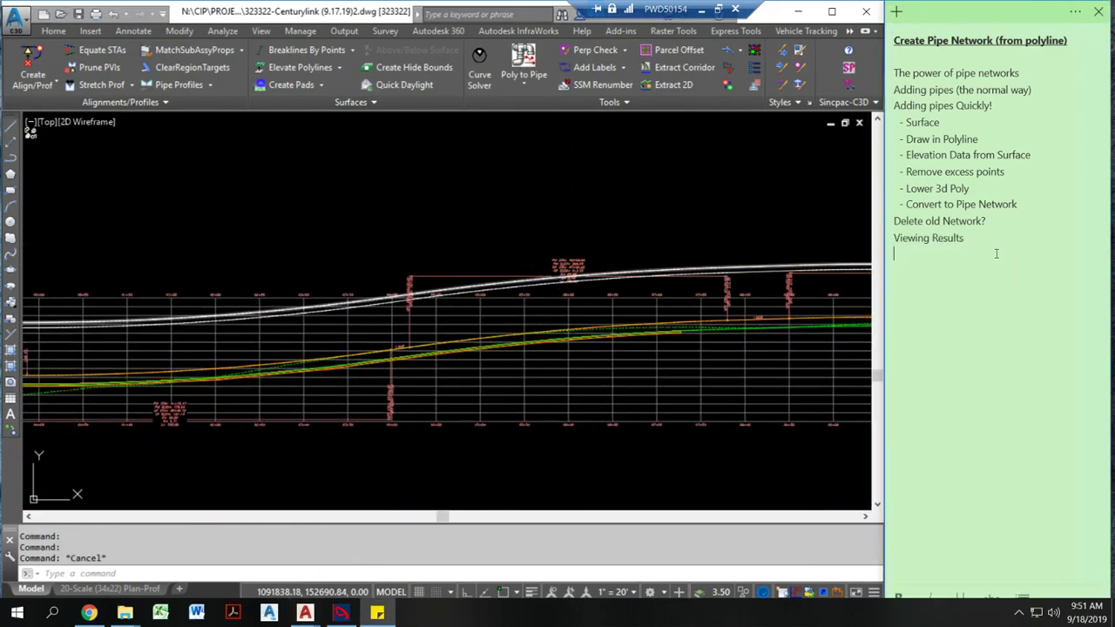